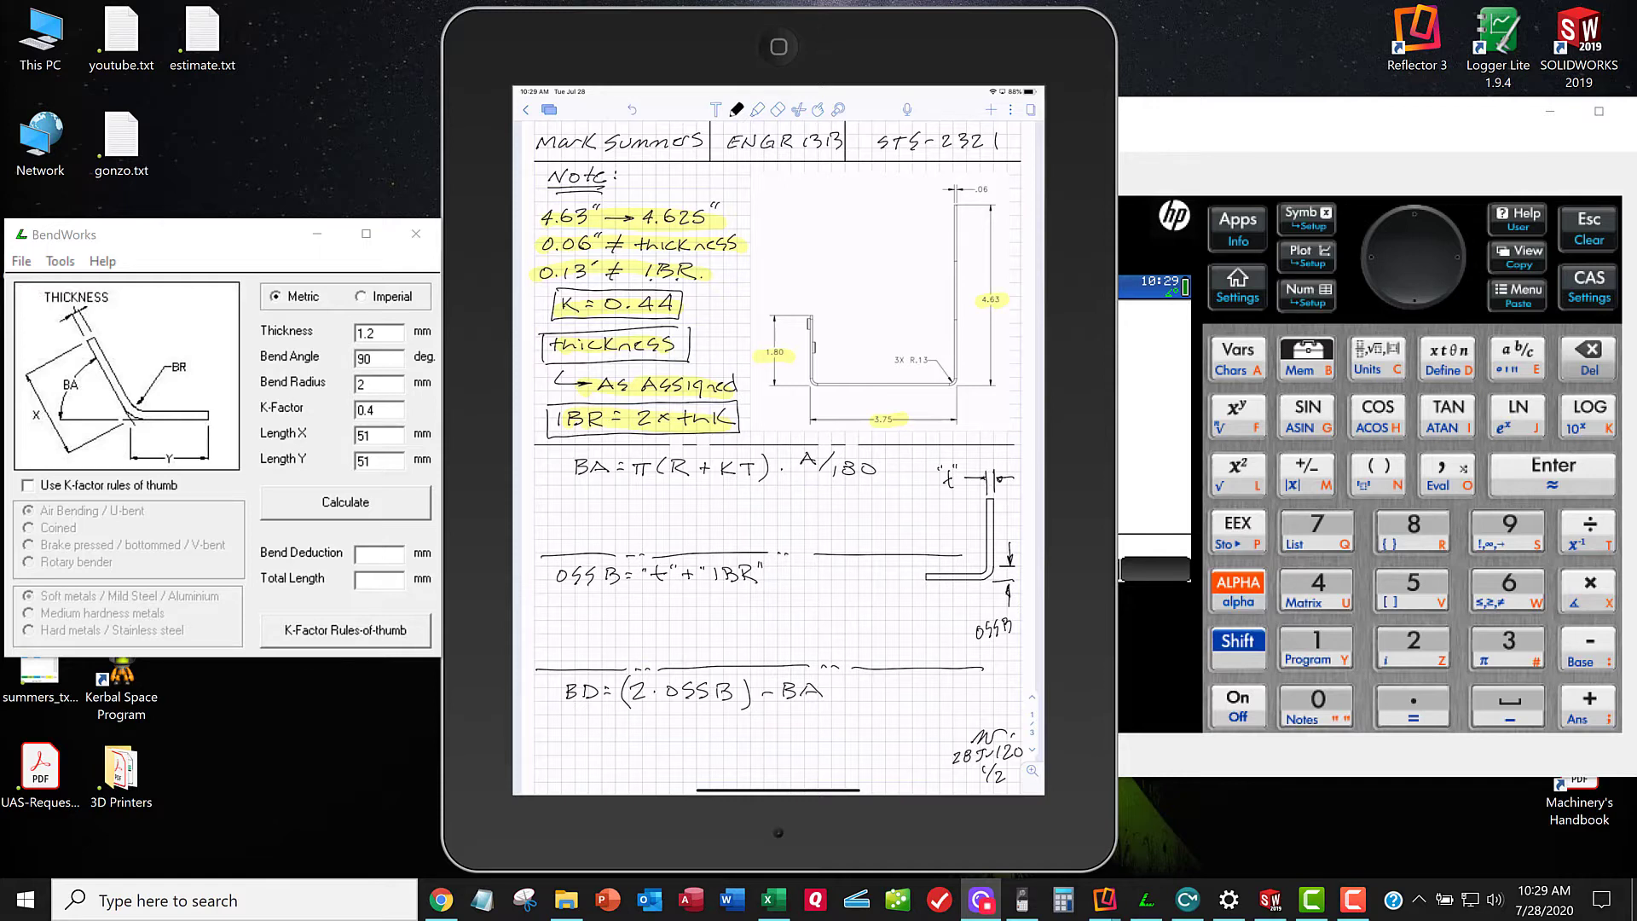
click(244, 225)
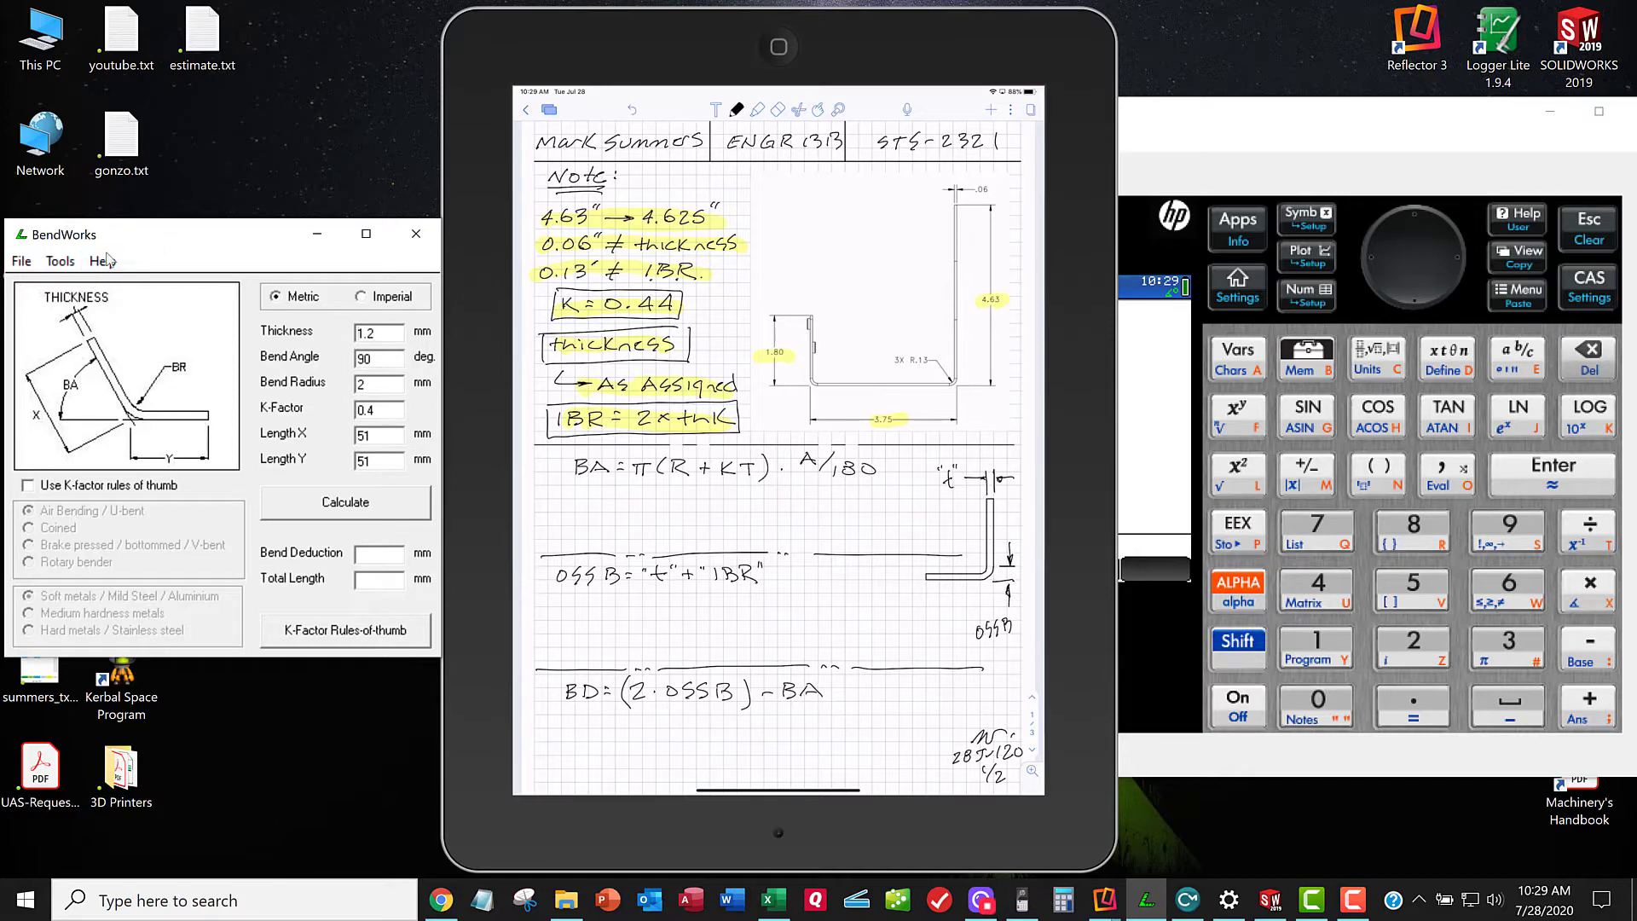
click(104, 262)
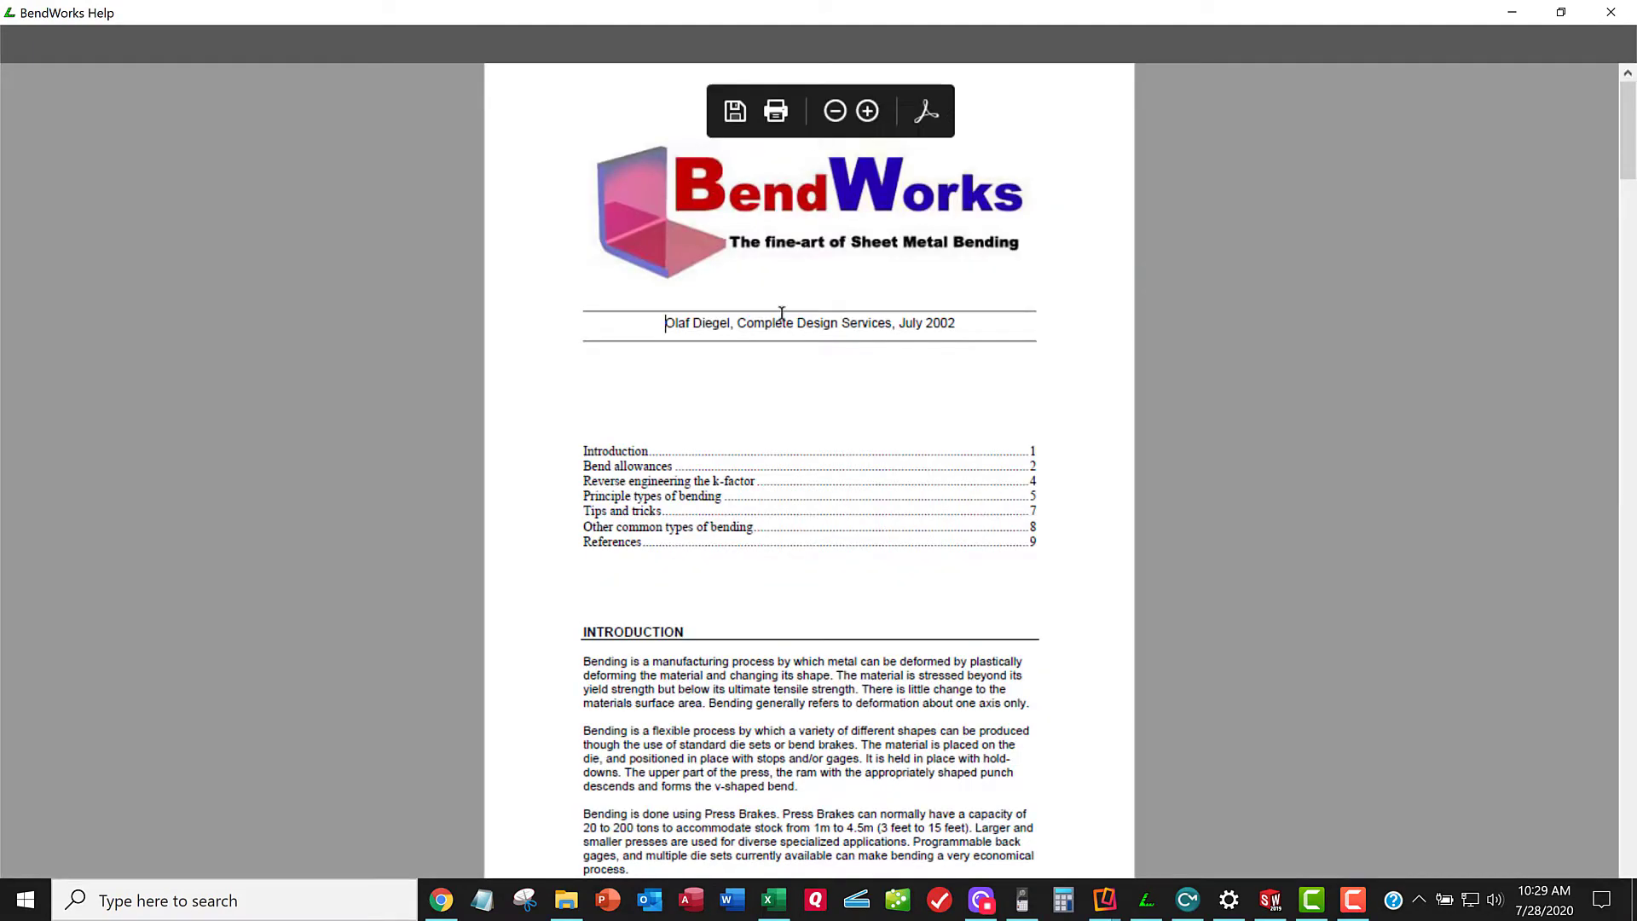
scroll(786, 117, down, 15)
scroll(776, 322, down, 20)
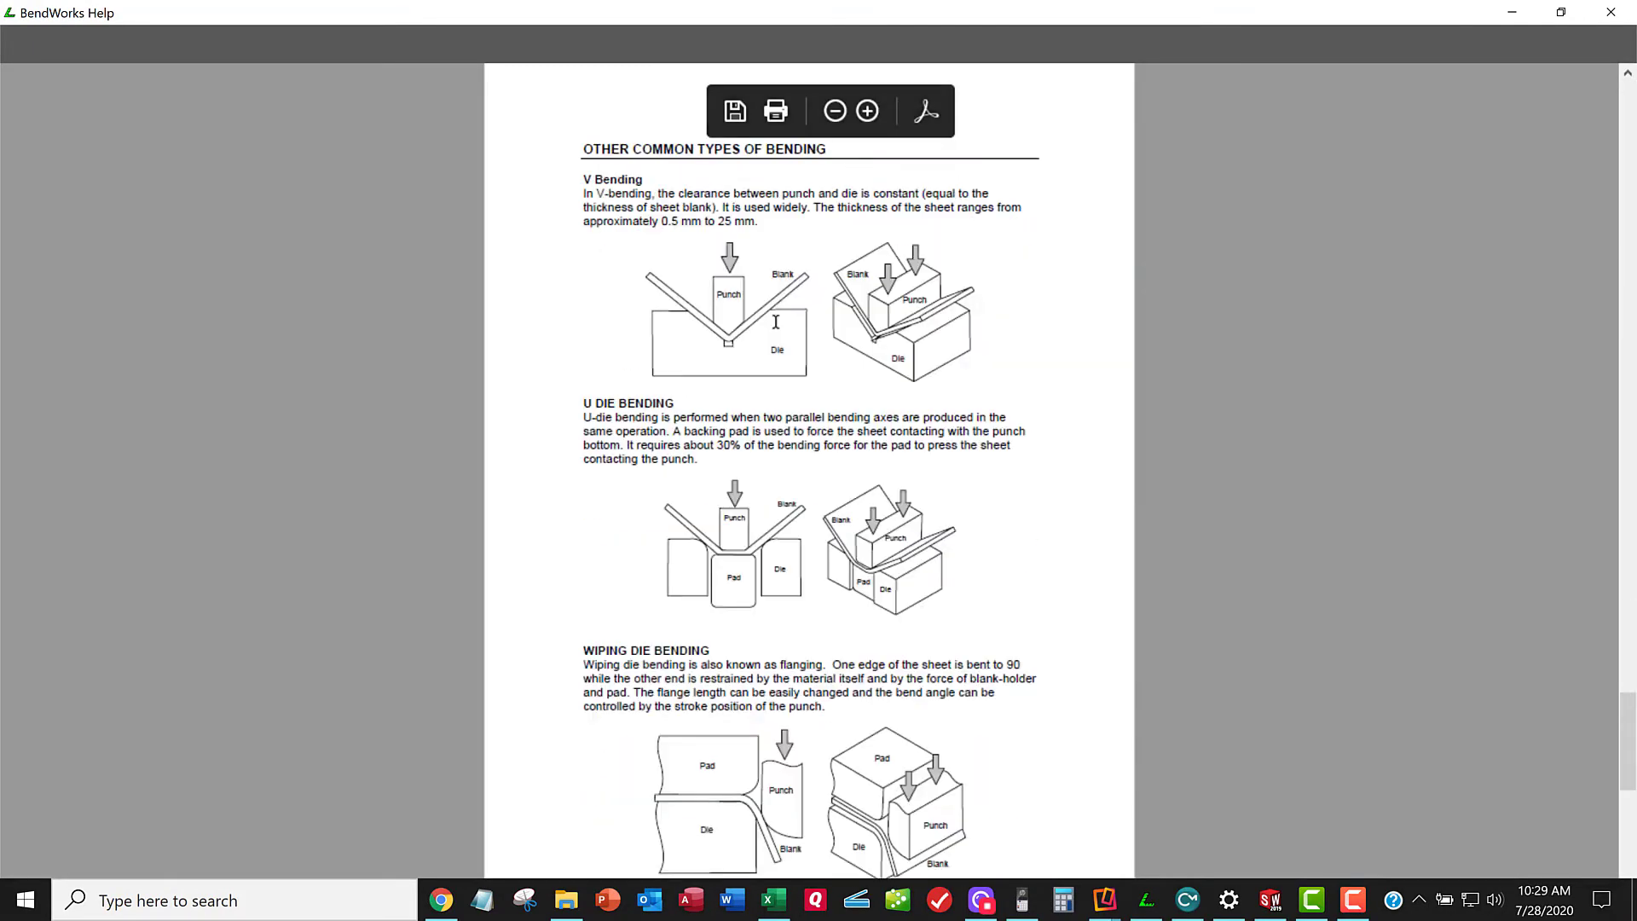
scroll(776, 323, down, 6)
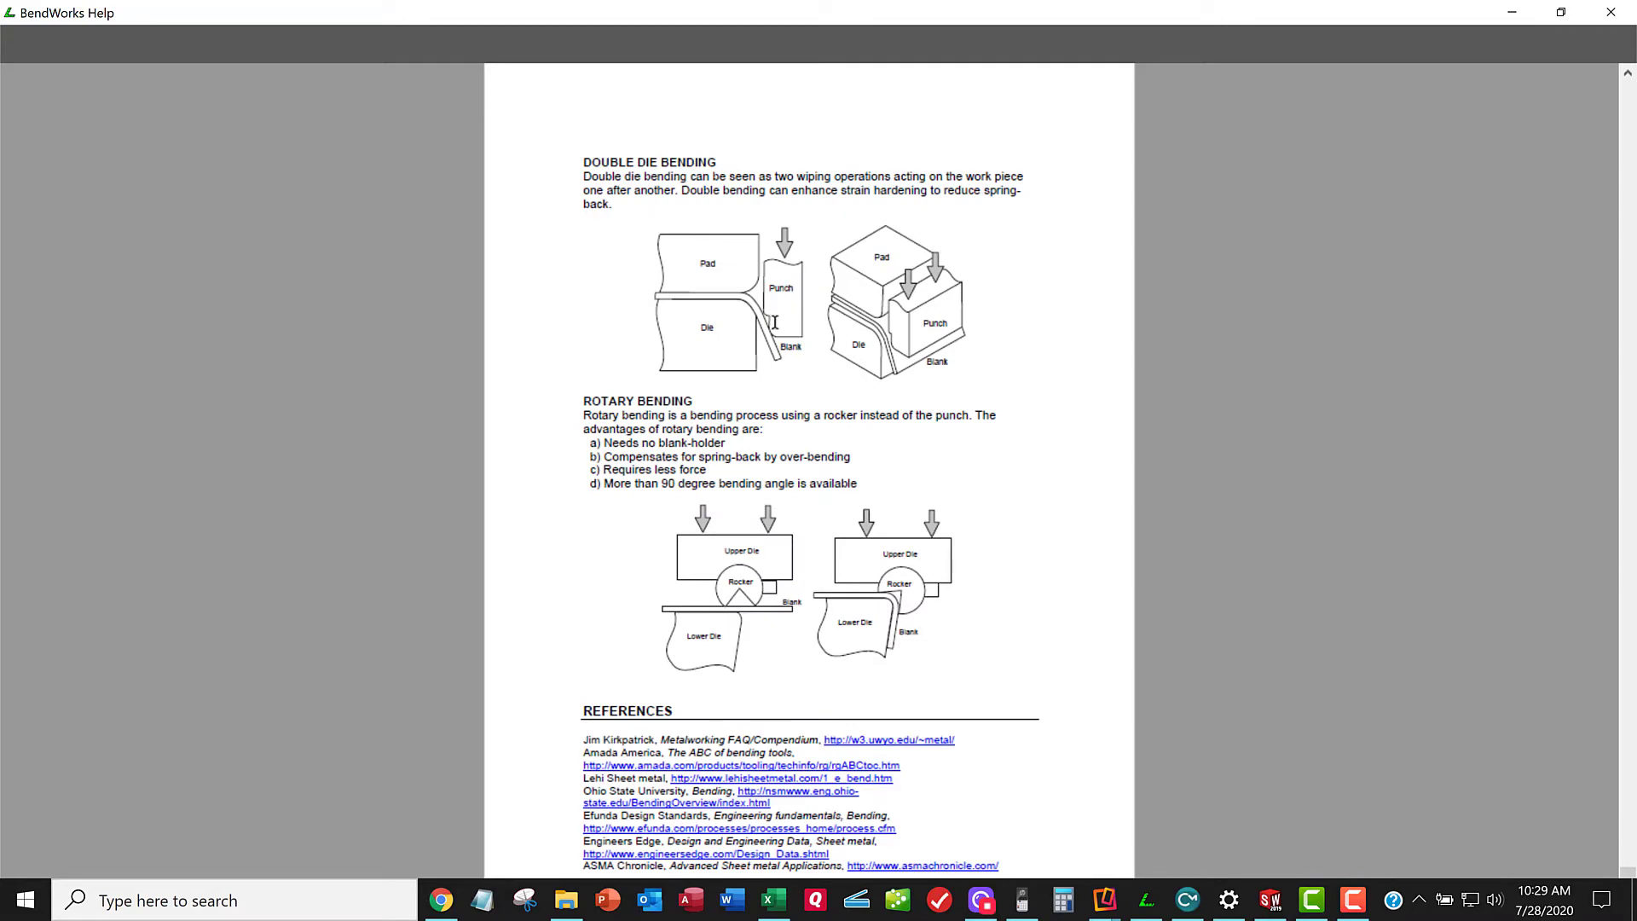
scroll(775, 322, up, 6)
scroll(775, 322, down, 12)
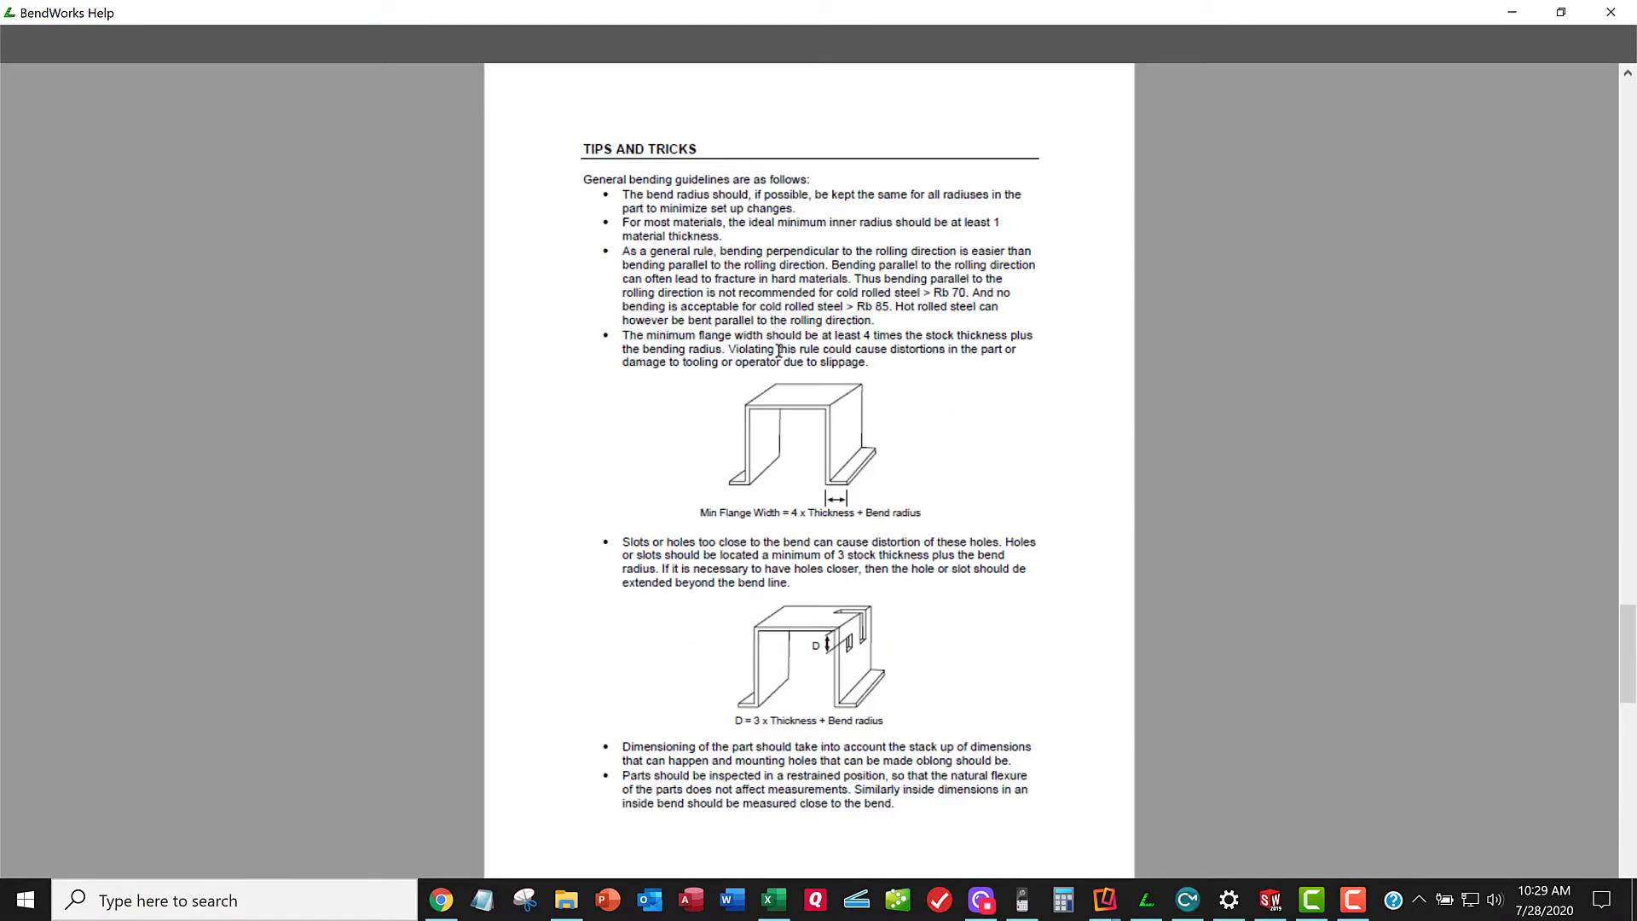
scroll(783, 366, up, 10)
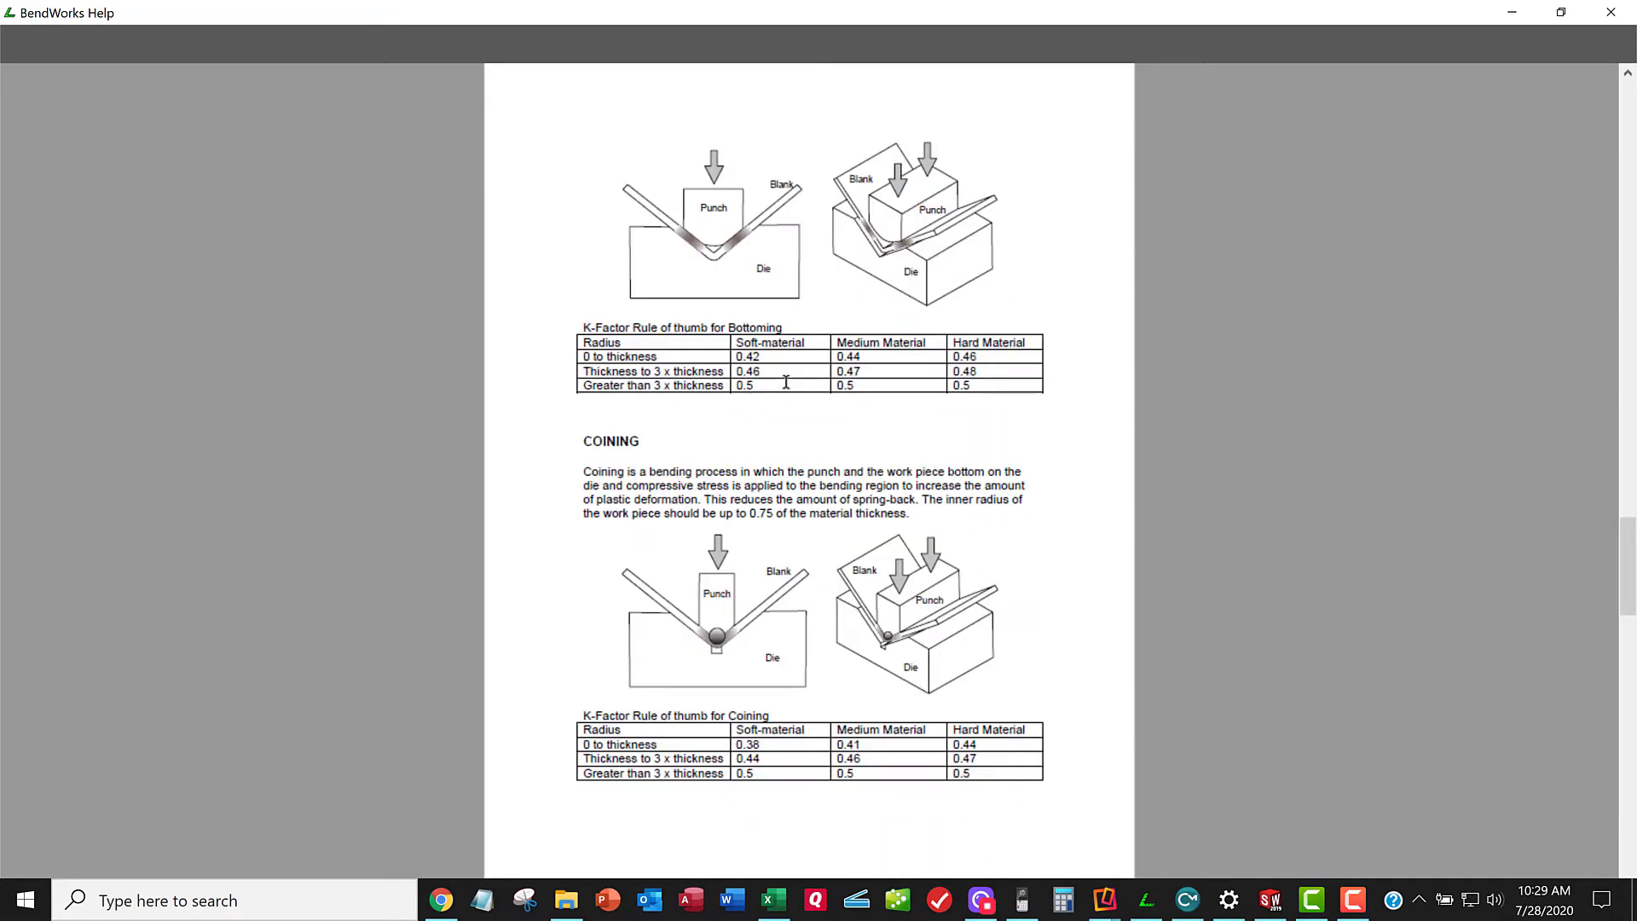
scroll(786, 382, up, 20)
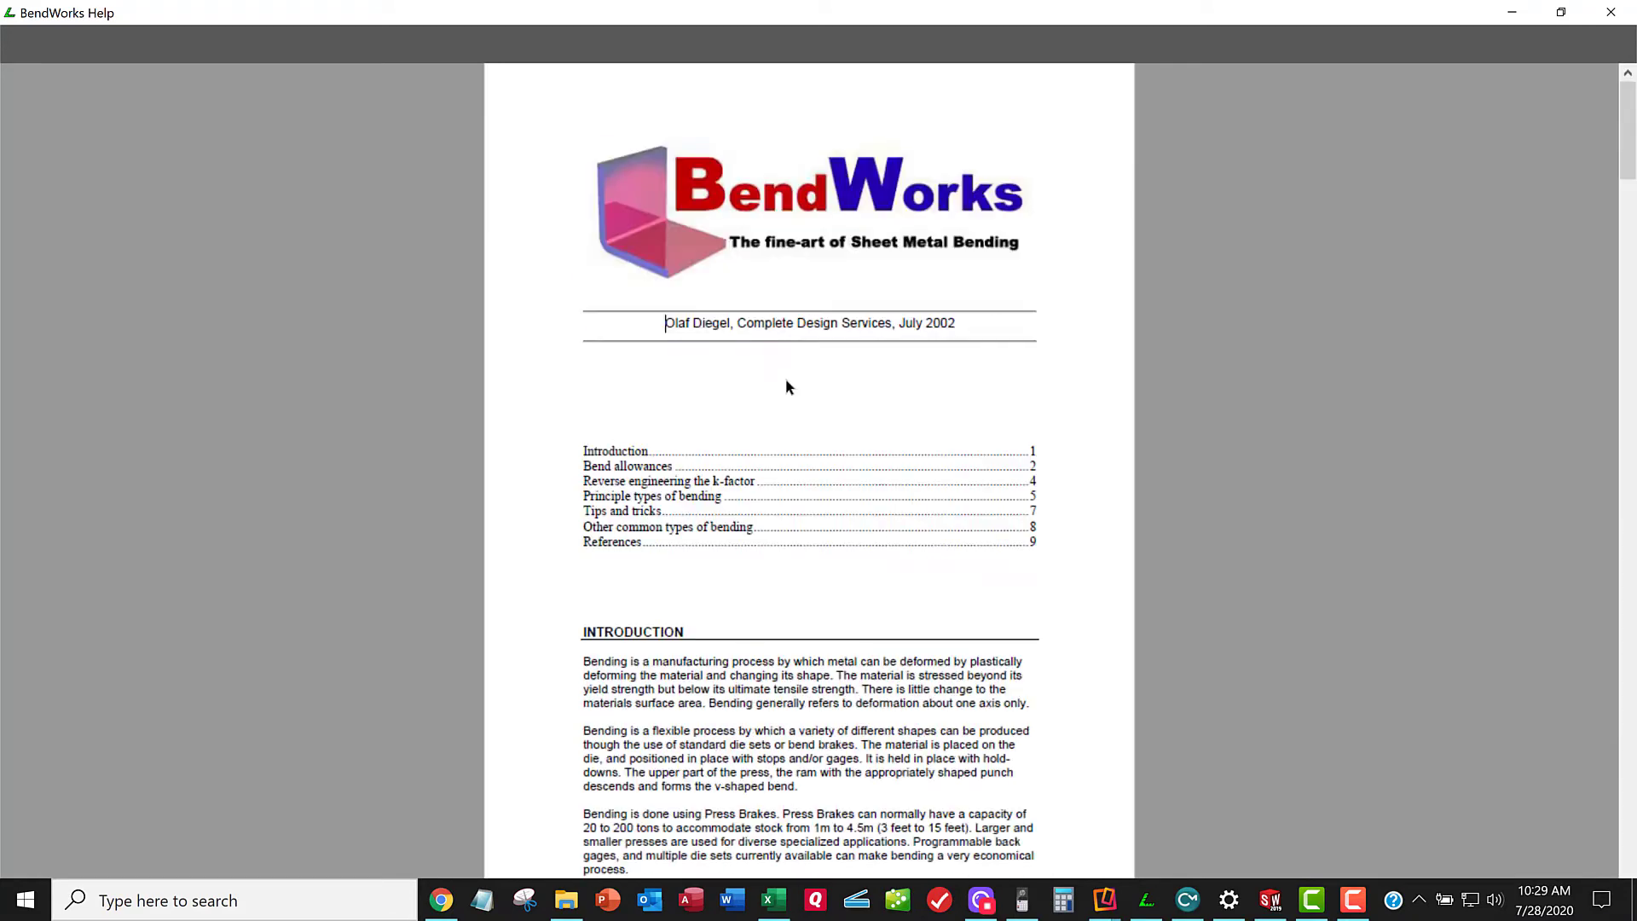
scroll(769, 371, down, 15)
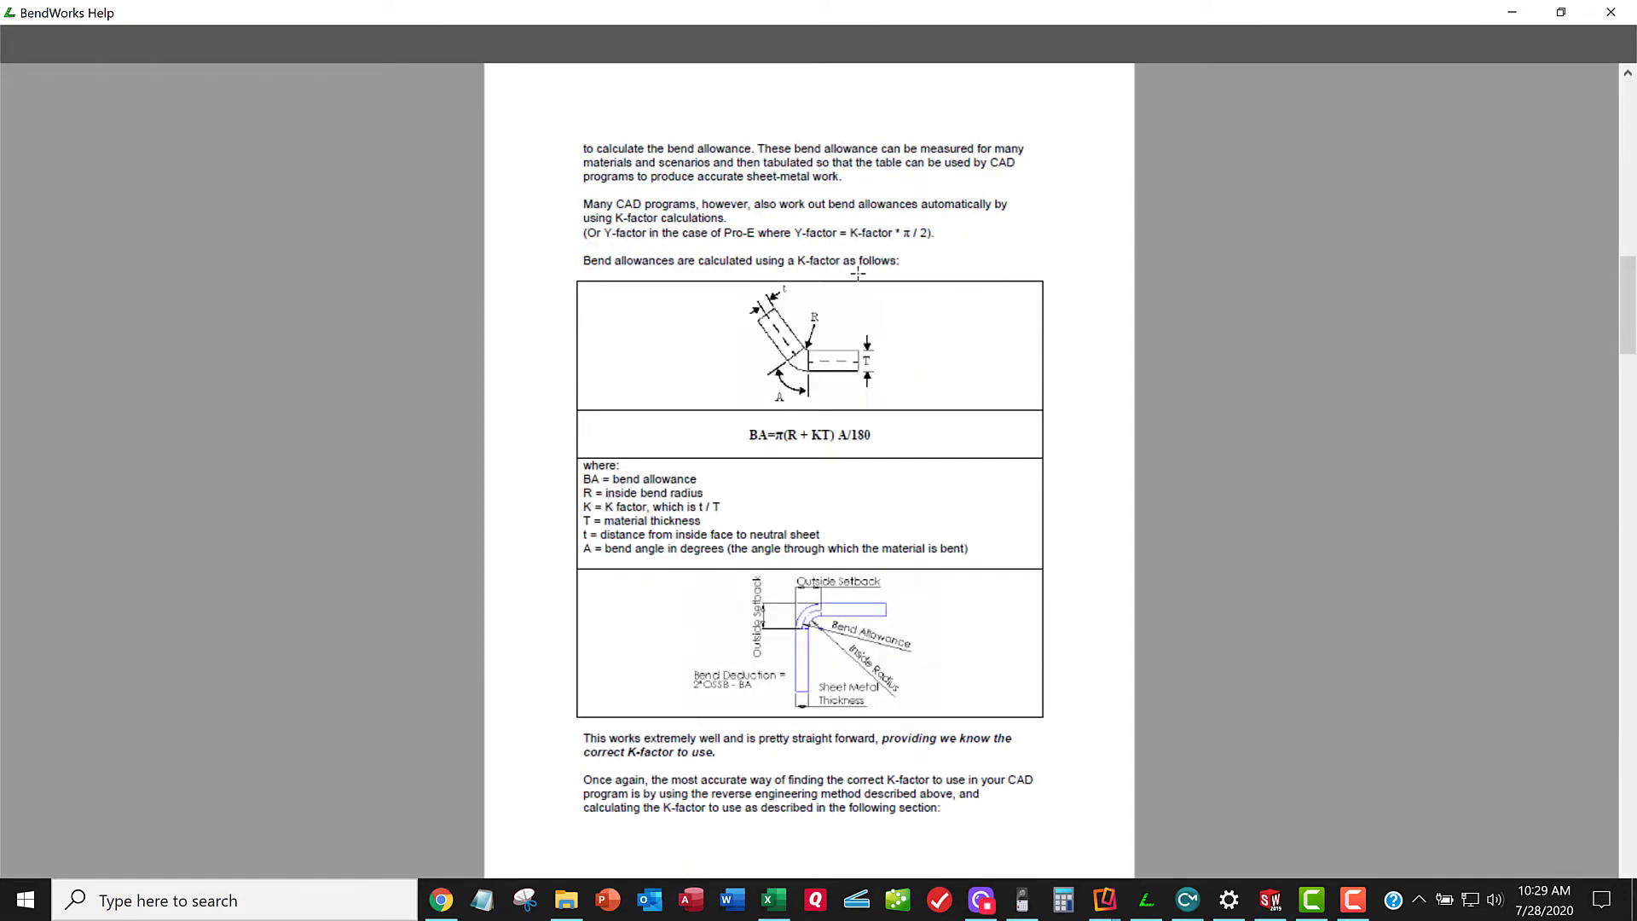
click(1511, 12)
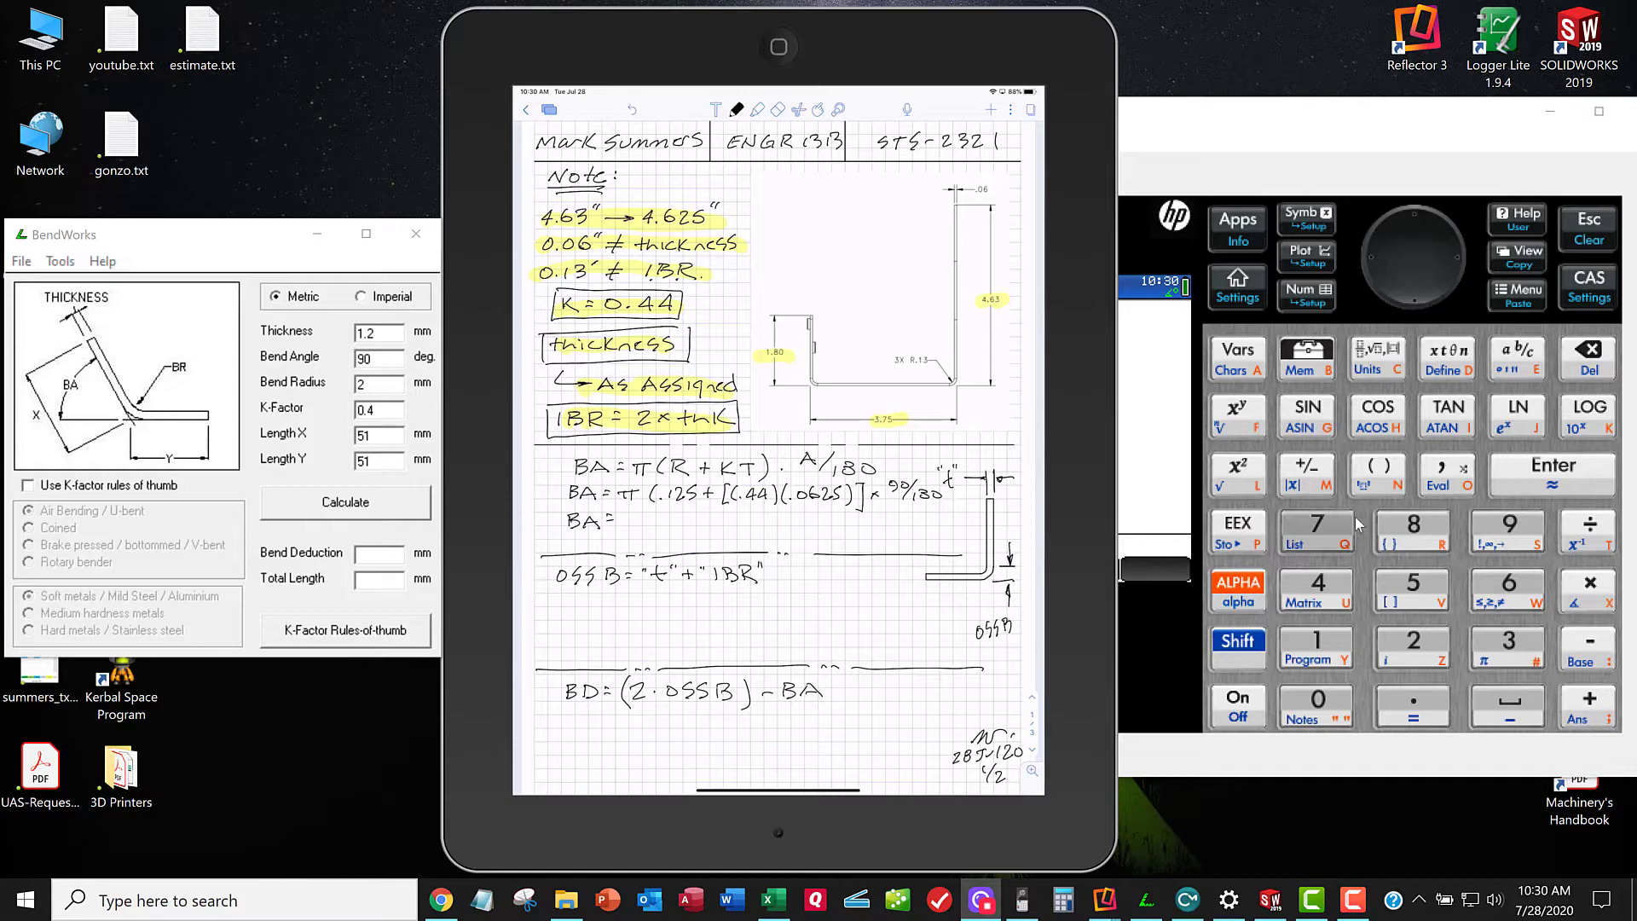
Step: Combine π, radius 0.125, K-factor 0.44 and thickness 0.0625 into π(0.125 + 0.44·0.0625) = 0.479
click(1407, 576)
key(shift+3)
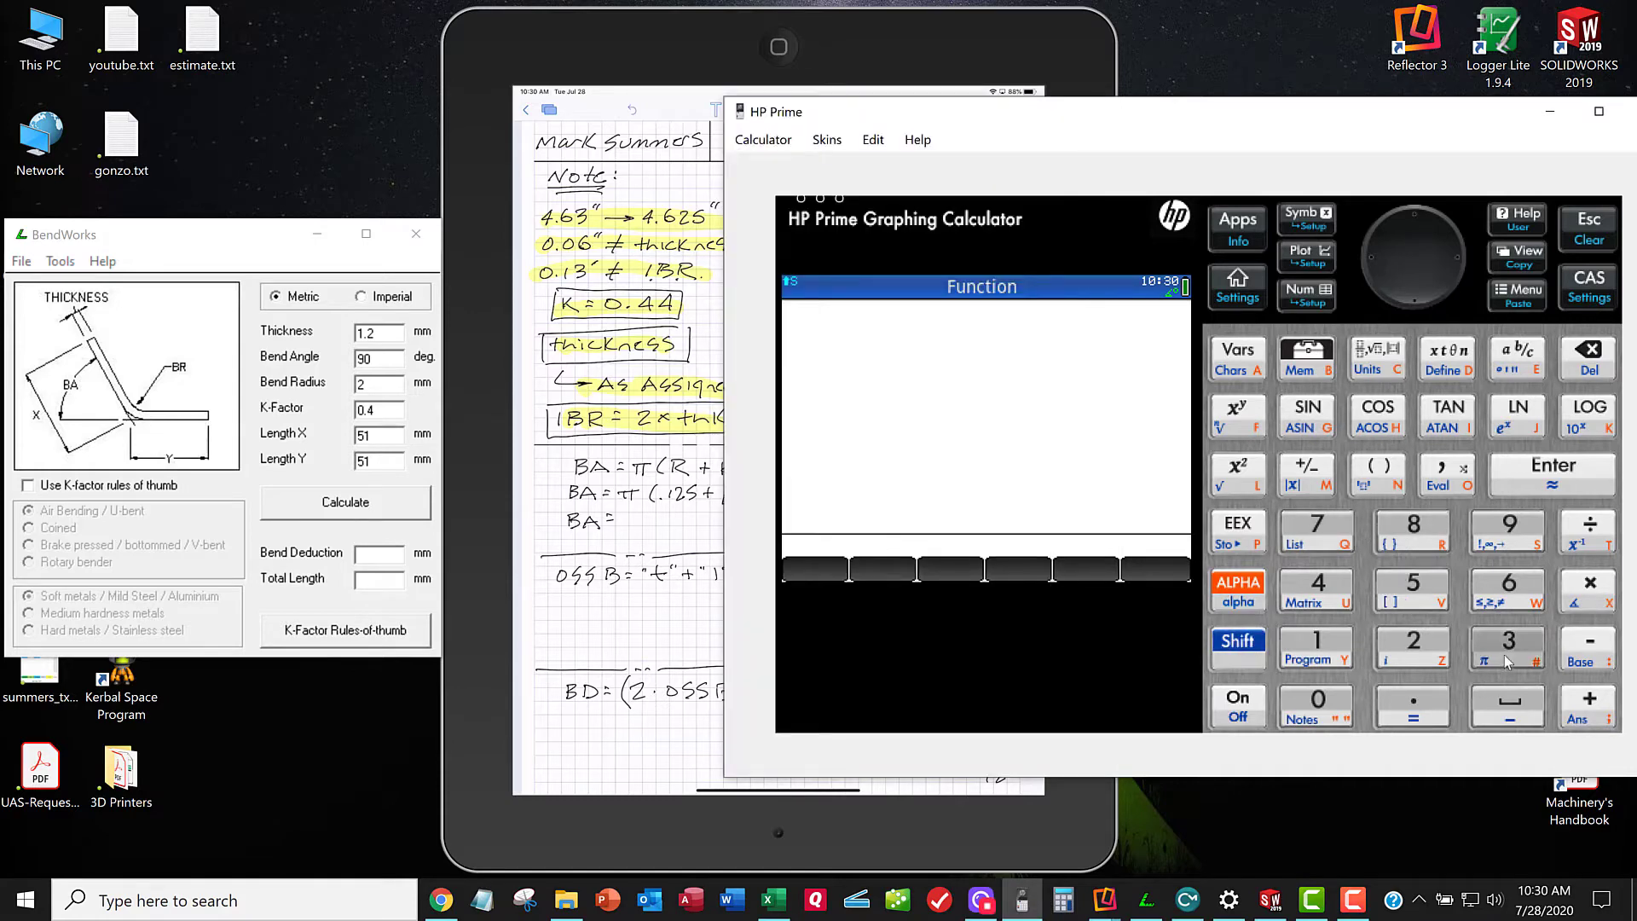
mouse_move(834, 58)
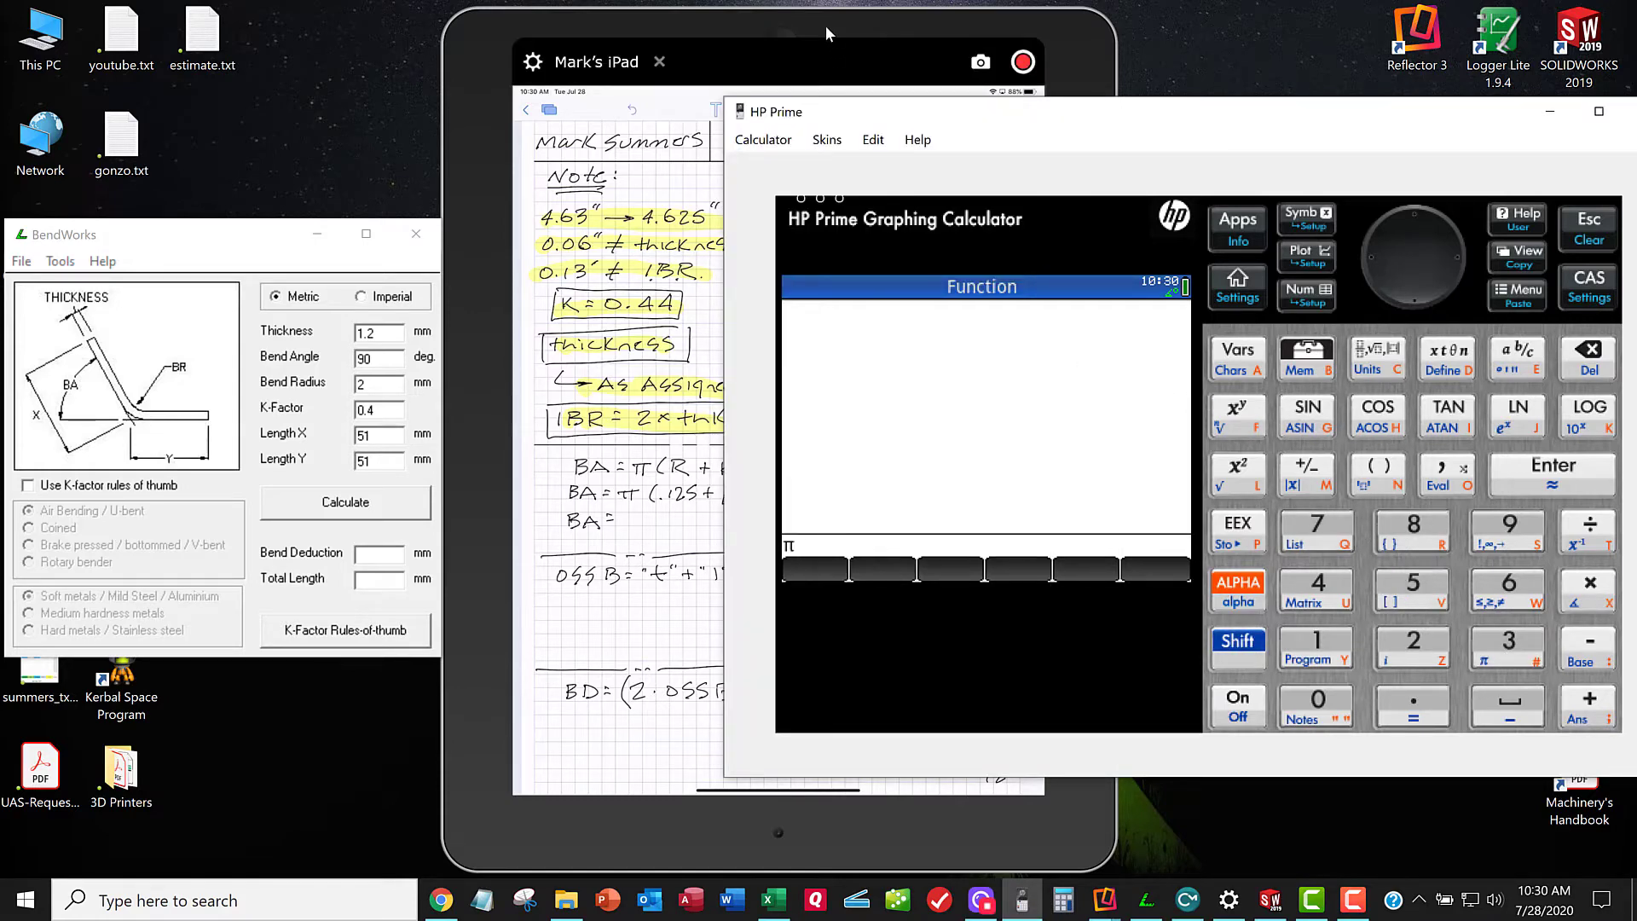
drag(826, 34, 443, 24)
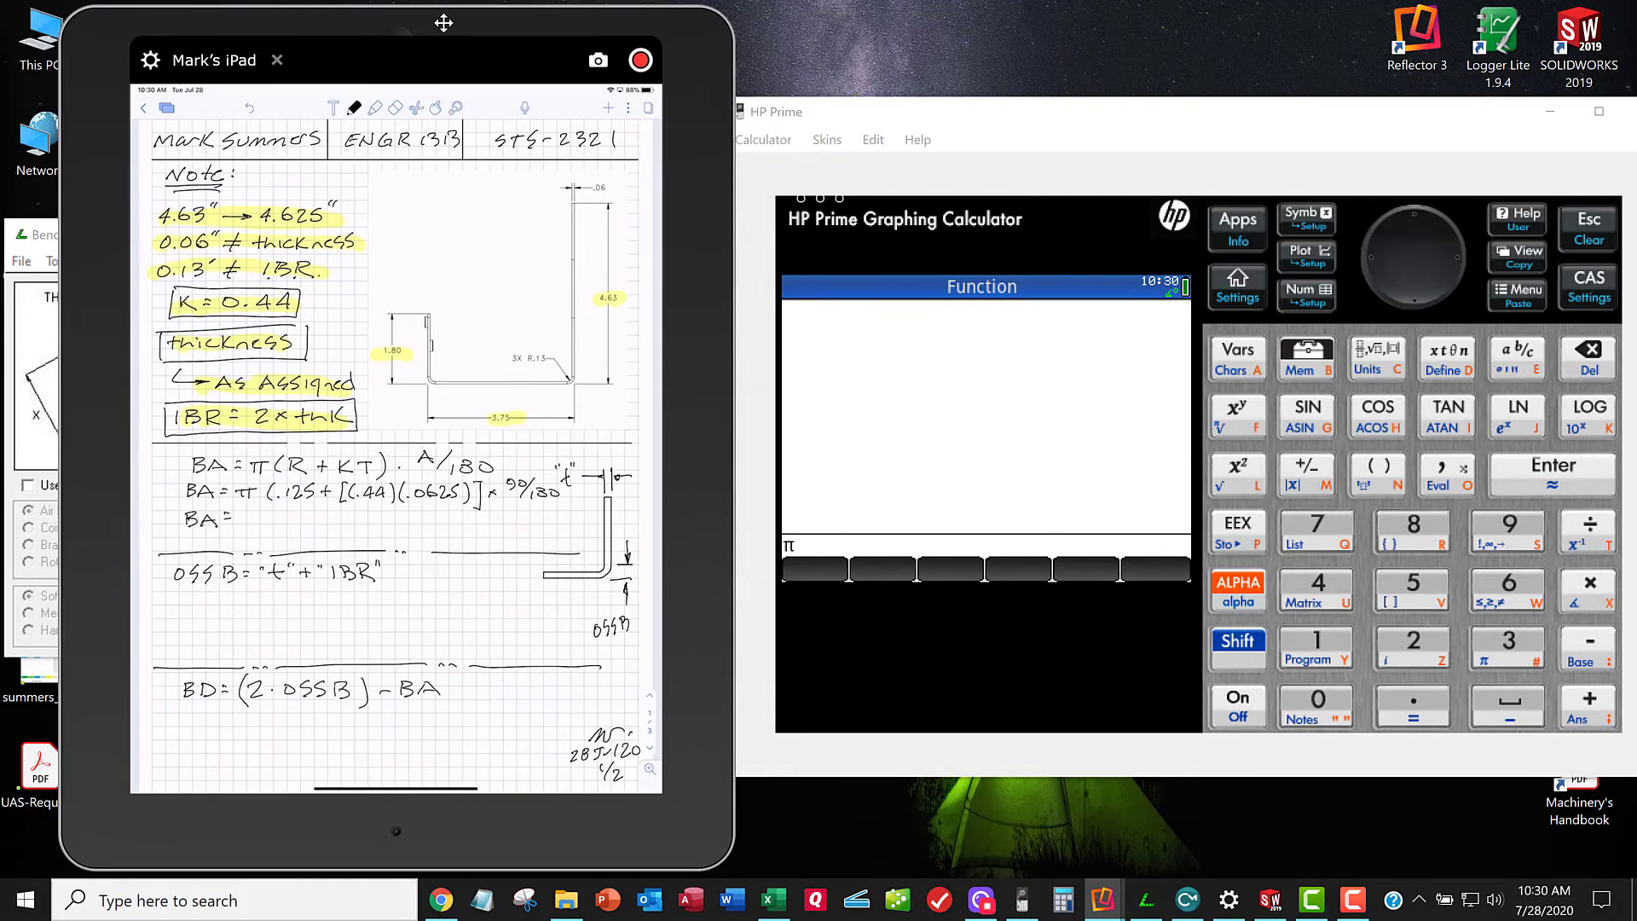
click(1552, 474)
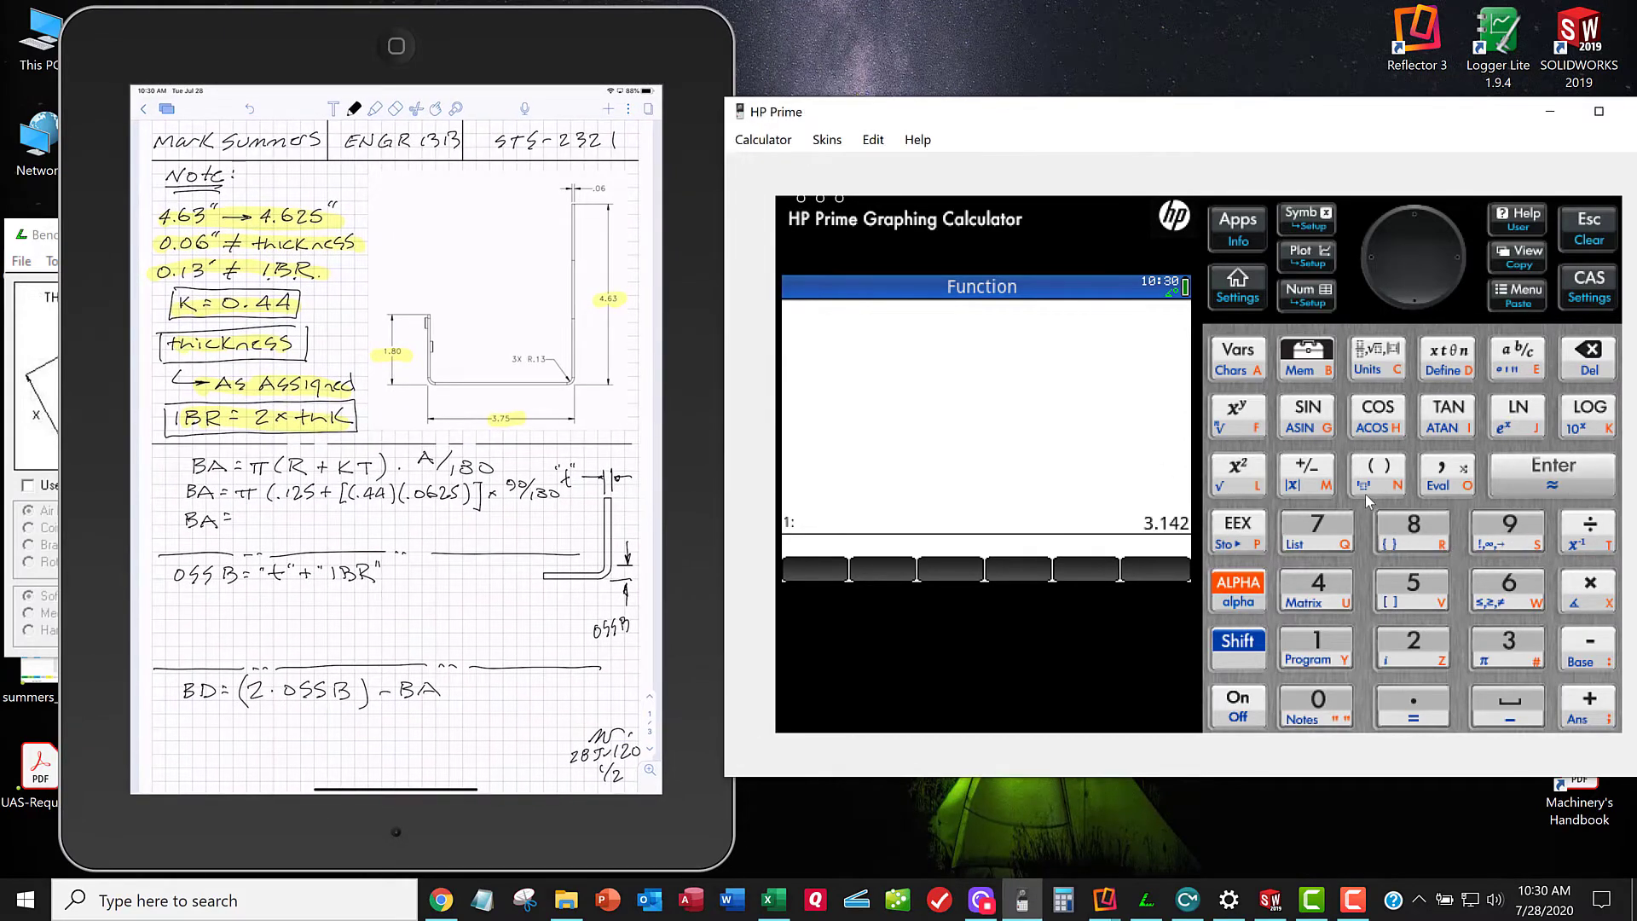
click(1413, 706)
click(1318, 648)
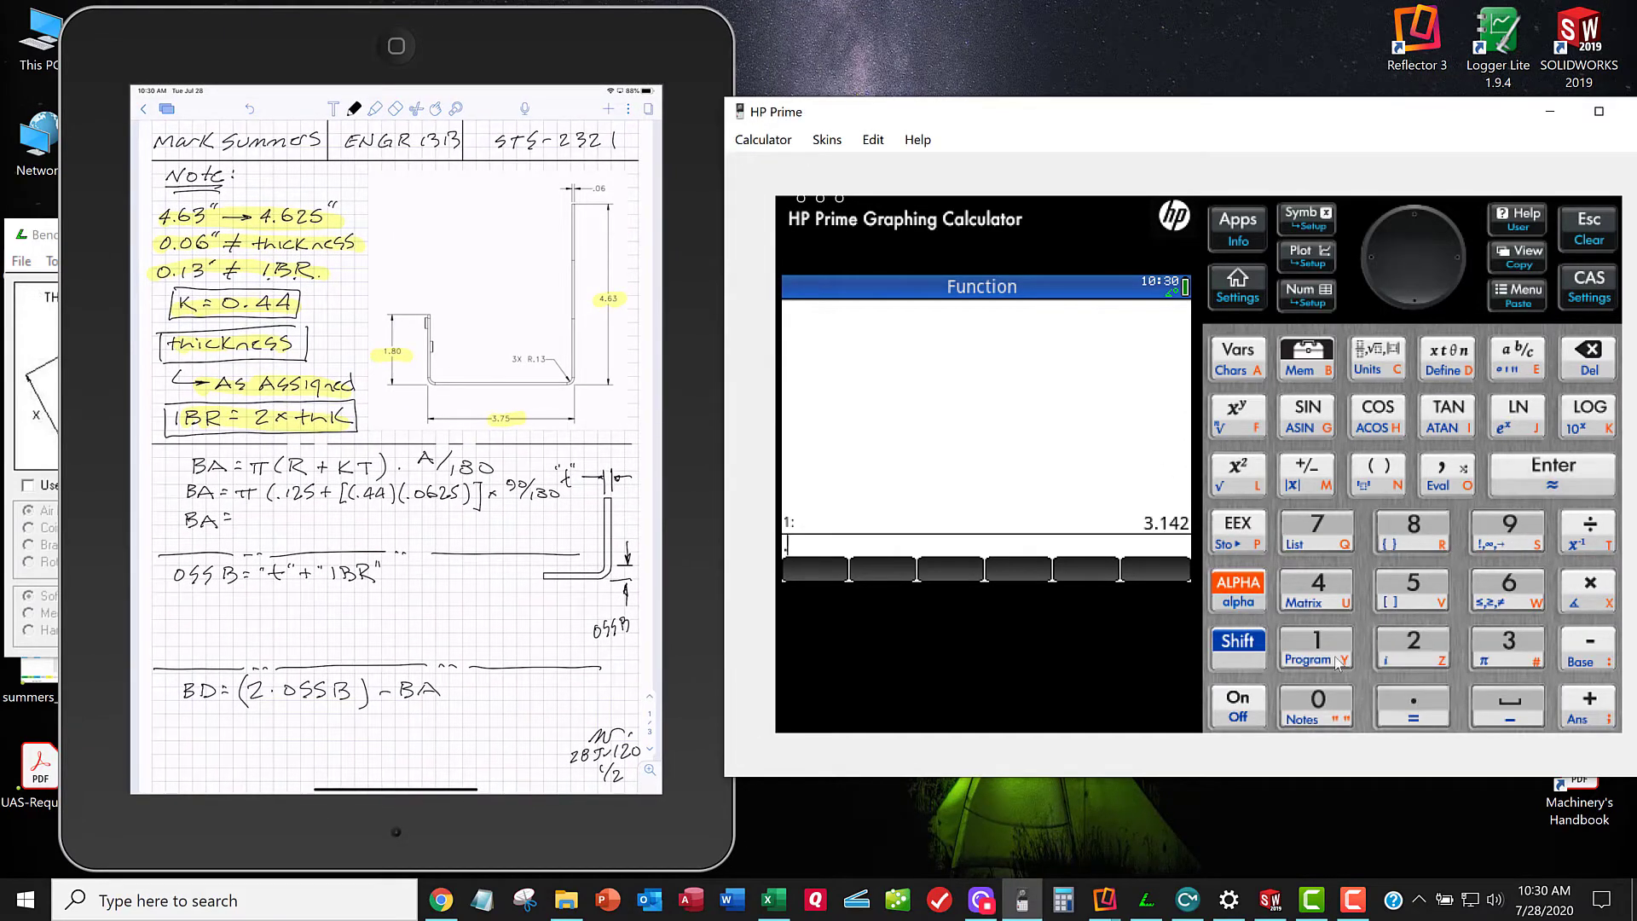
click(1413, 648)
click(1413, 587)
click(1552, 474)
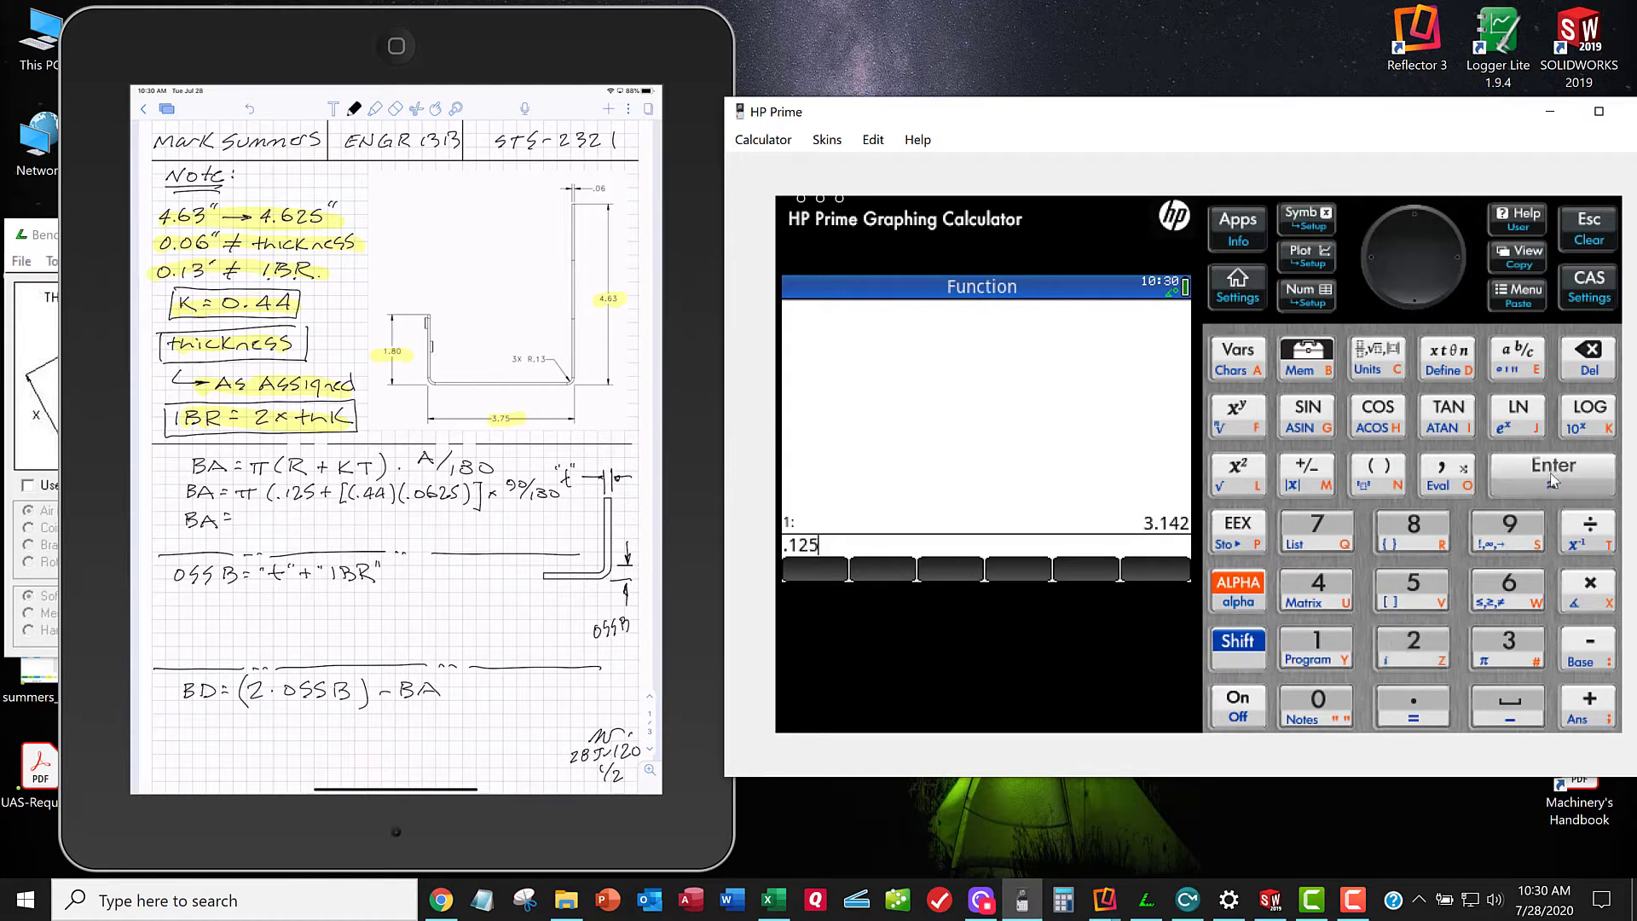
click(1413, 706)
click(1318, 586)
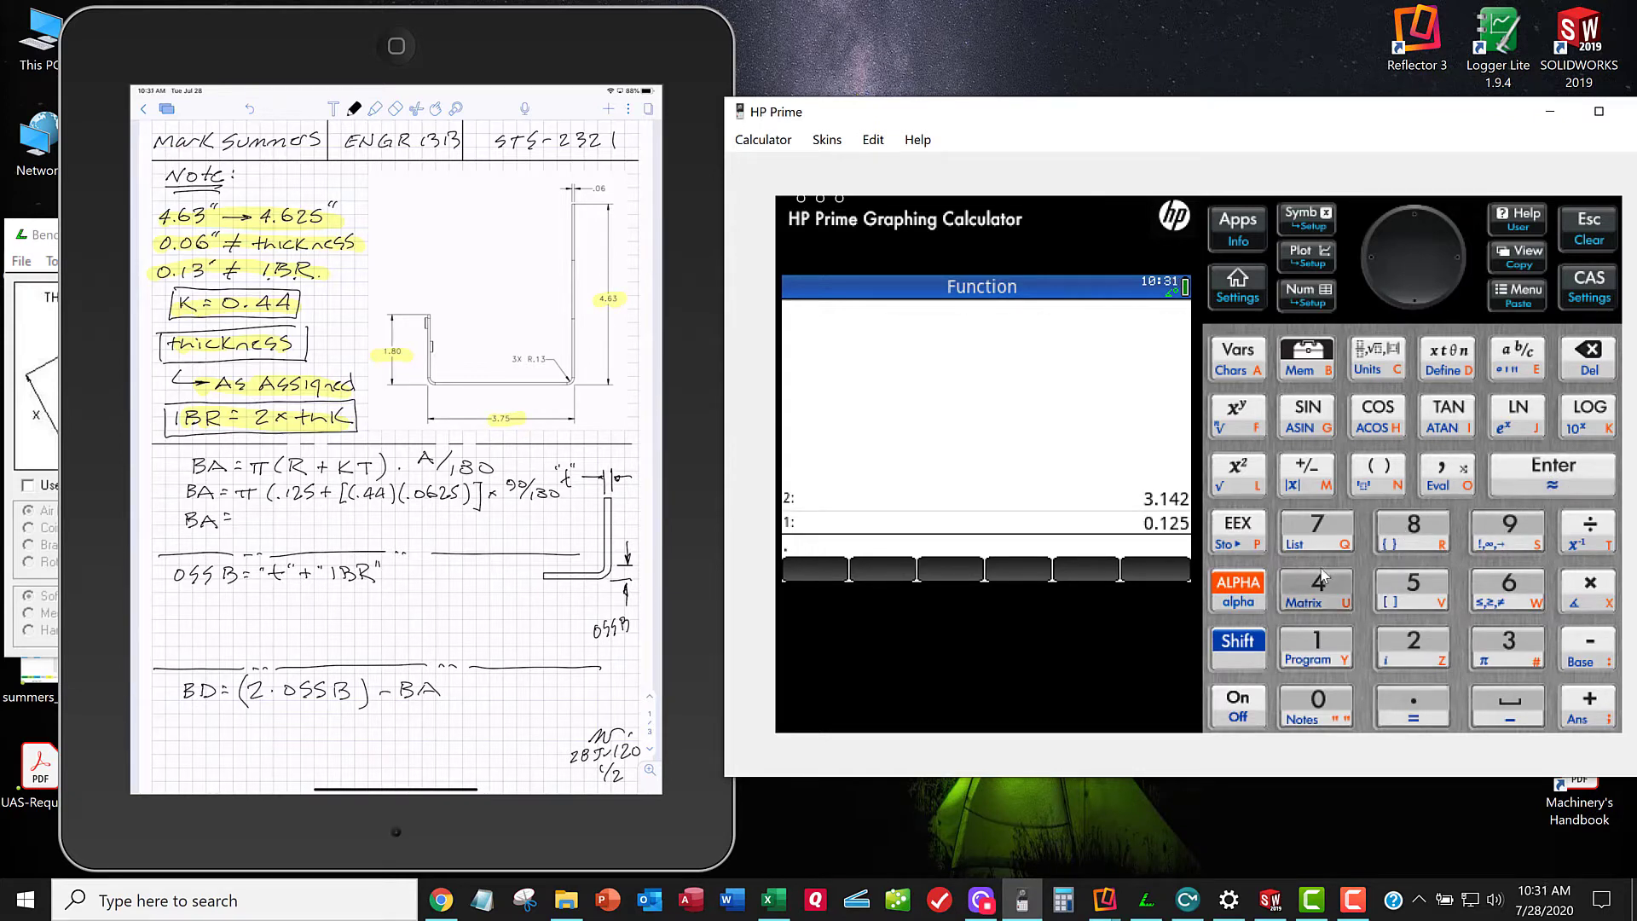
click(1317, 586)
click(1549, 477)
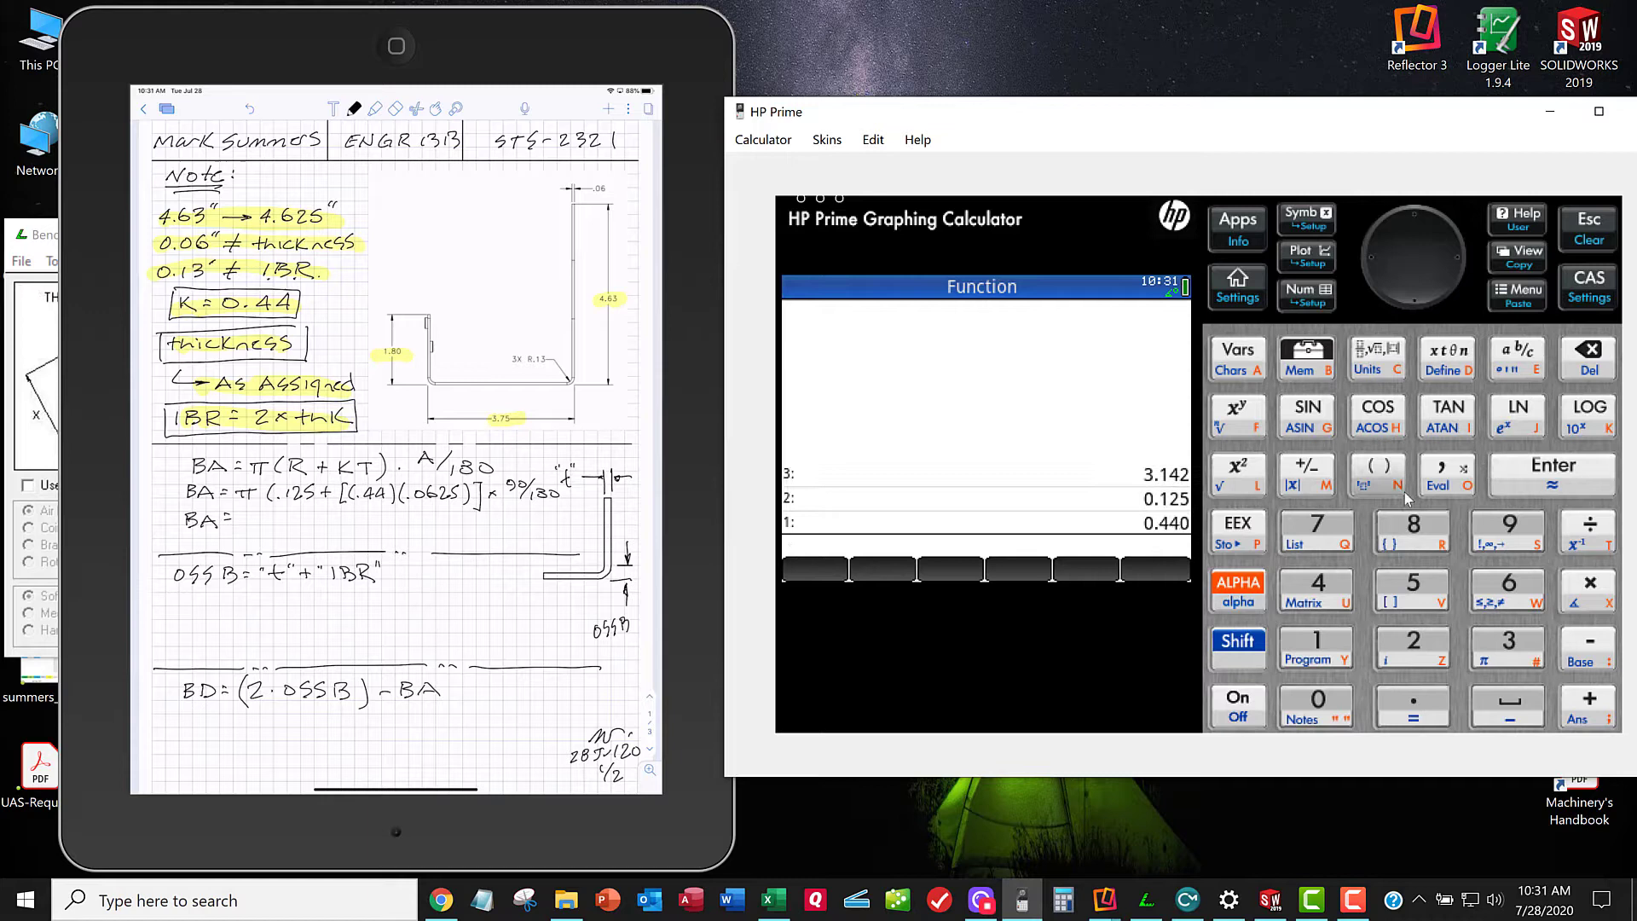
click(1413, 706)
click(1318, 706)
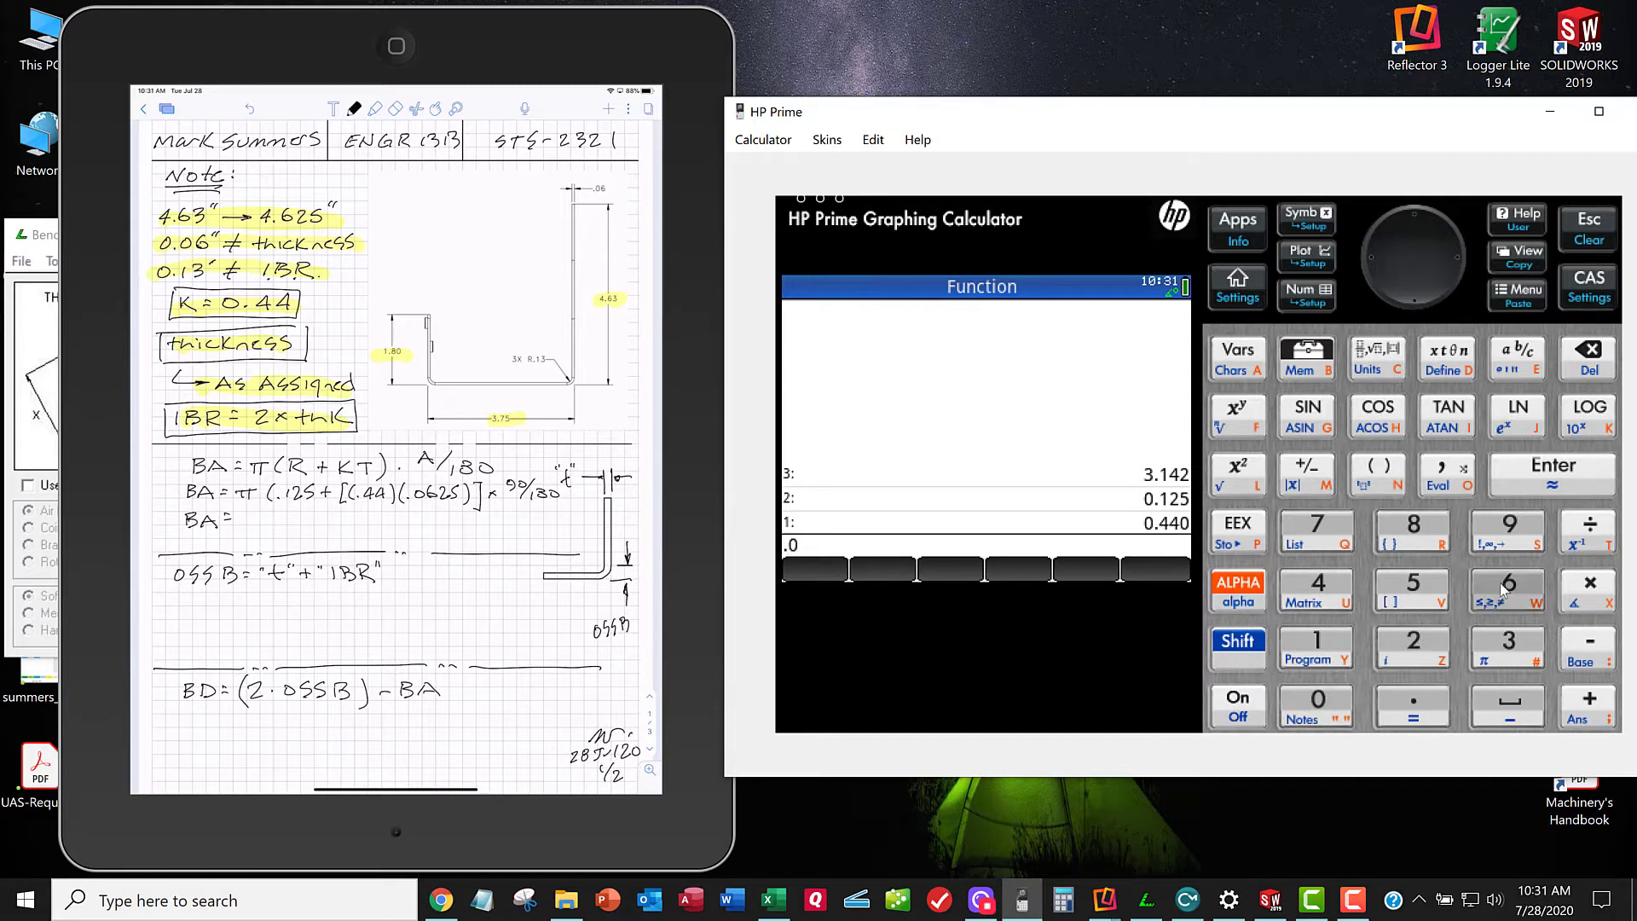
click(1504, 588)
click(1413, 646)
click(1413, 589)
click(1590, 596)
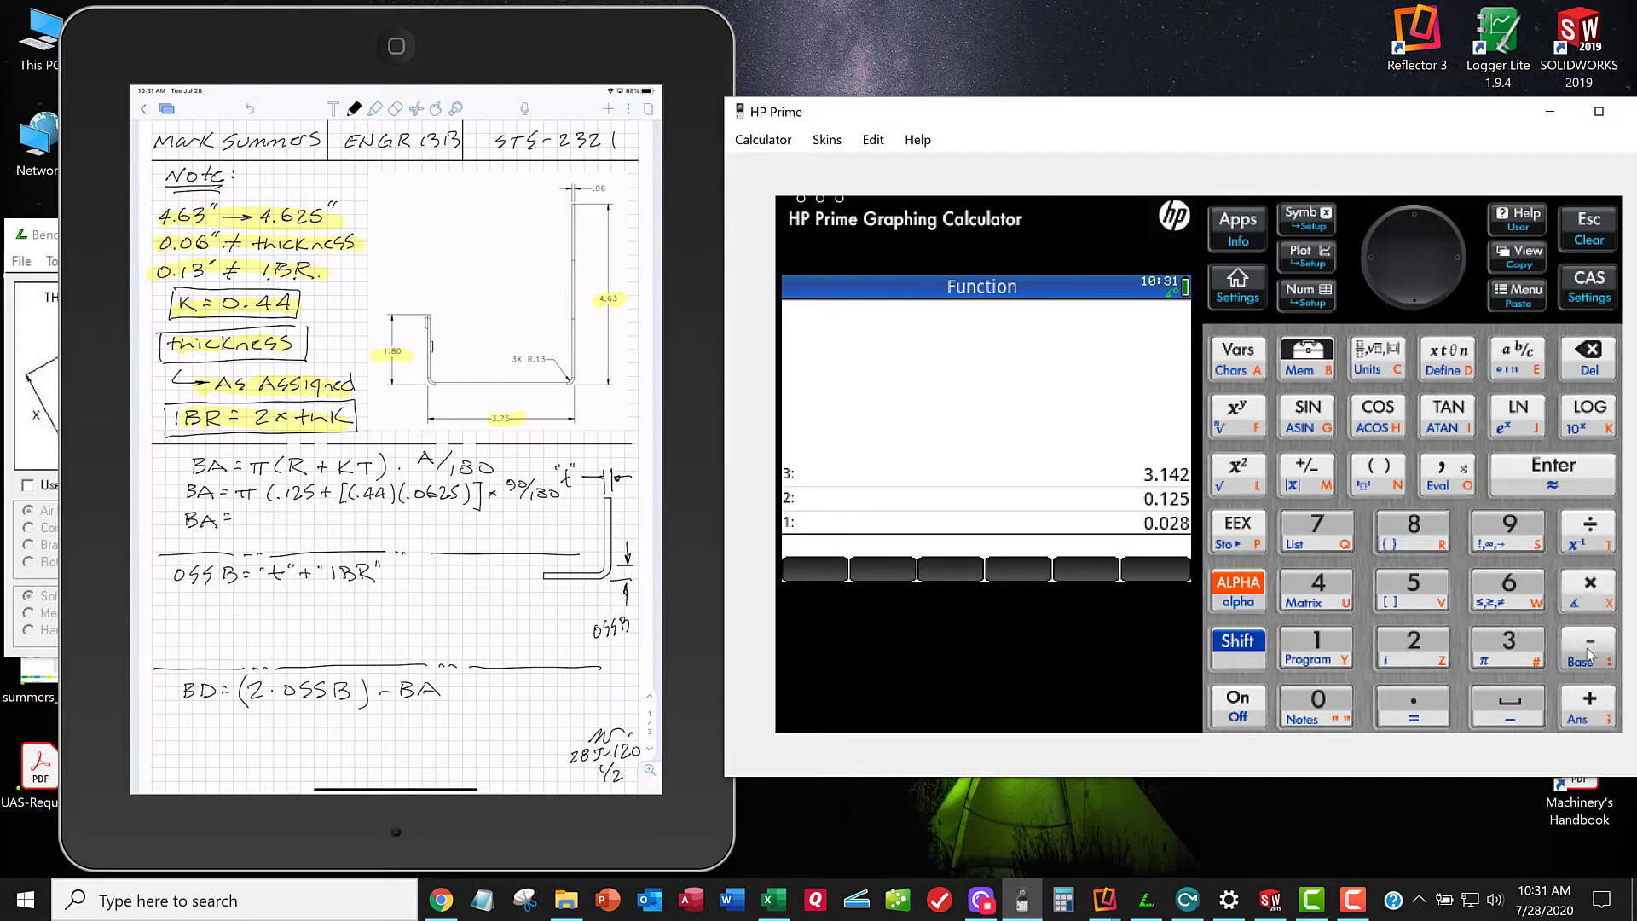
click(1589, 706)
click(1589, 585)
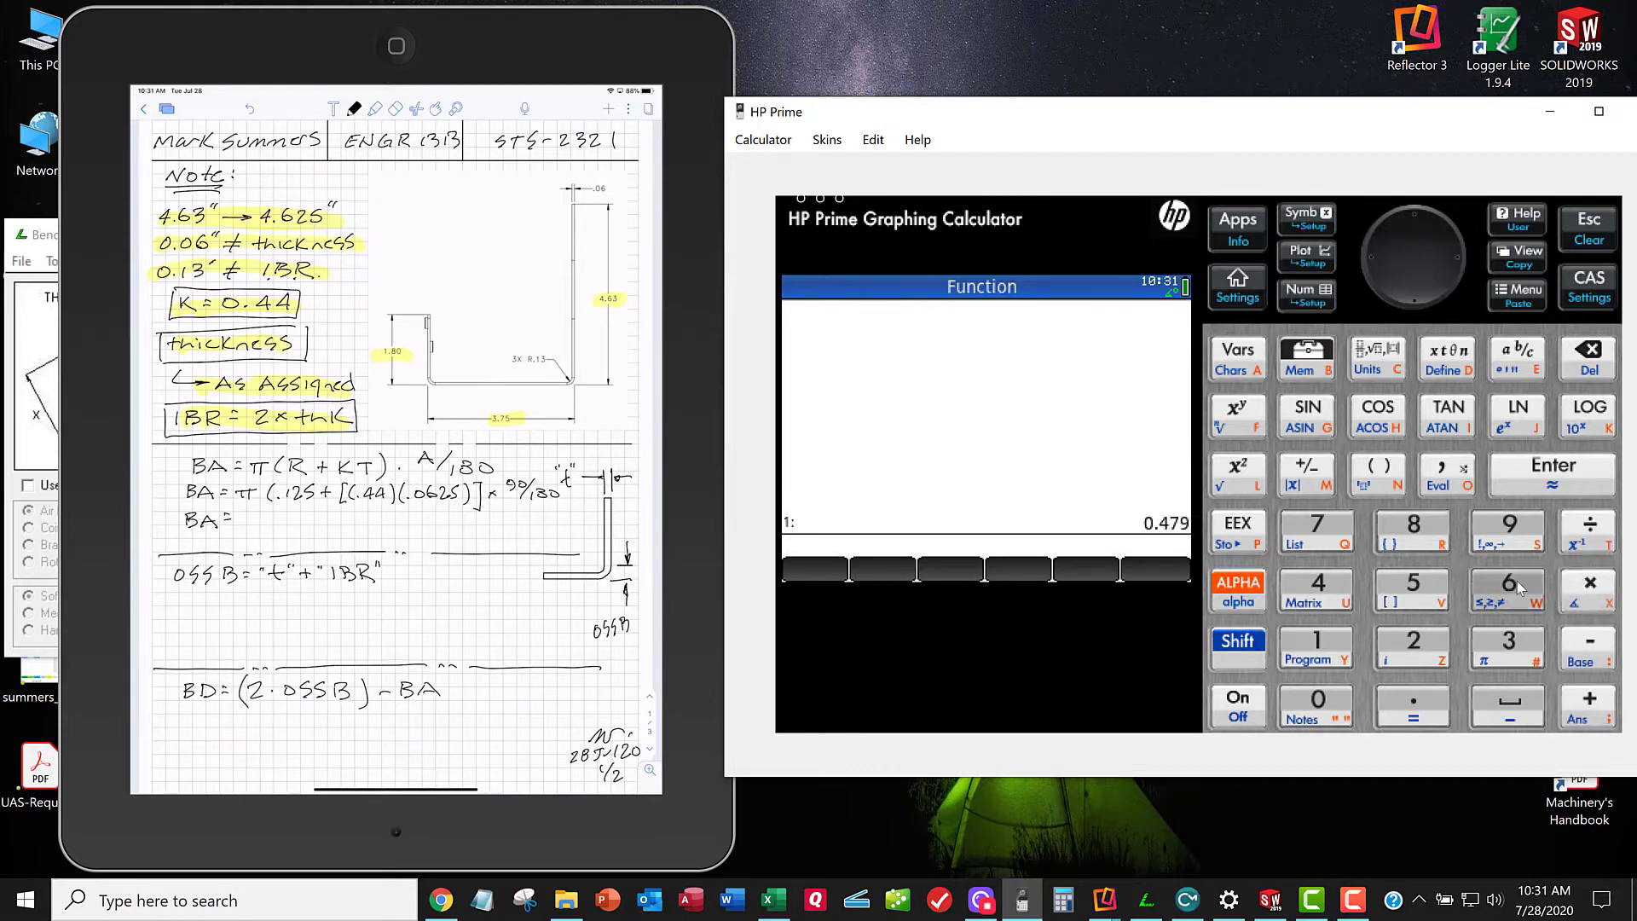
Step: Multiply 0.479 by the angle ratio 90/180 to get the bend allowance 0.240
click(1510, 533)
click(1318, 704)
click(1552, 474)
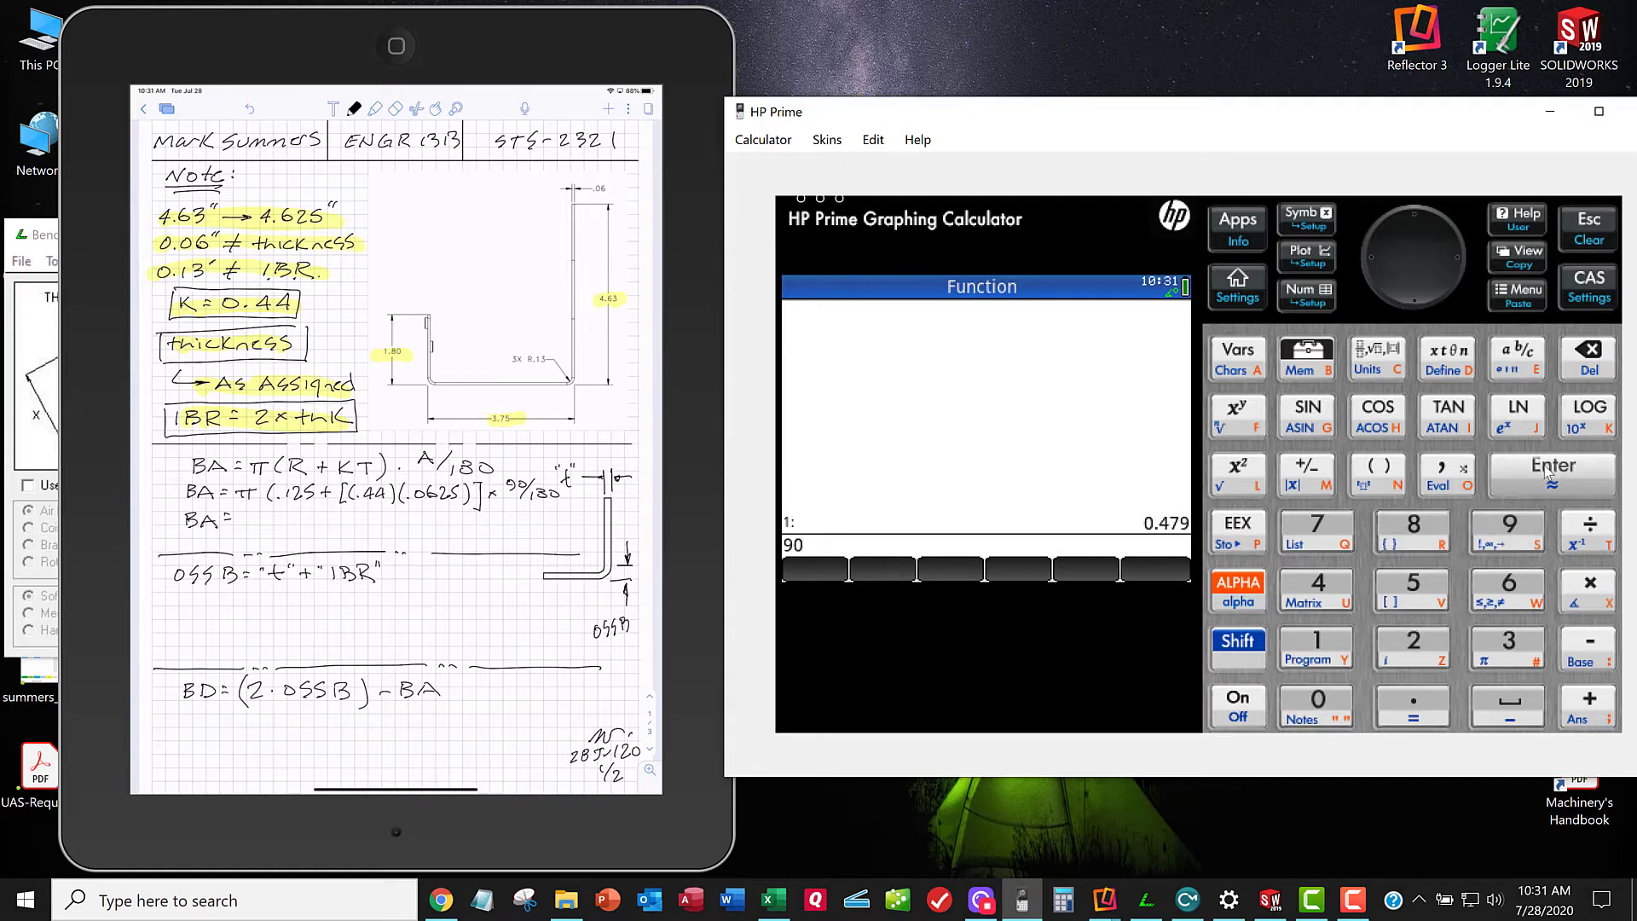
click(1317, 648)
click(1407, 537)
click(1317, 704)
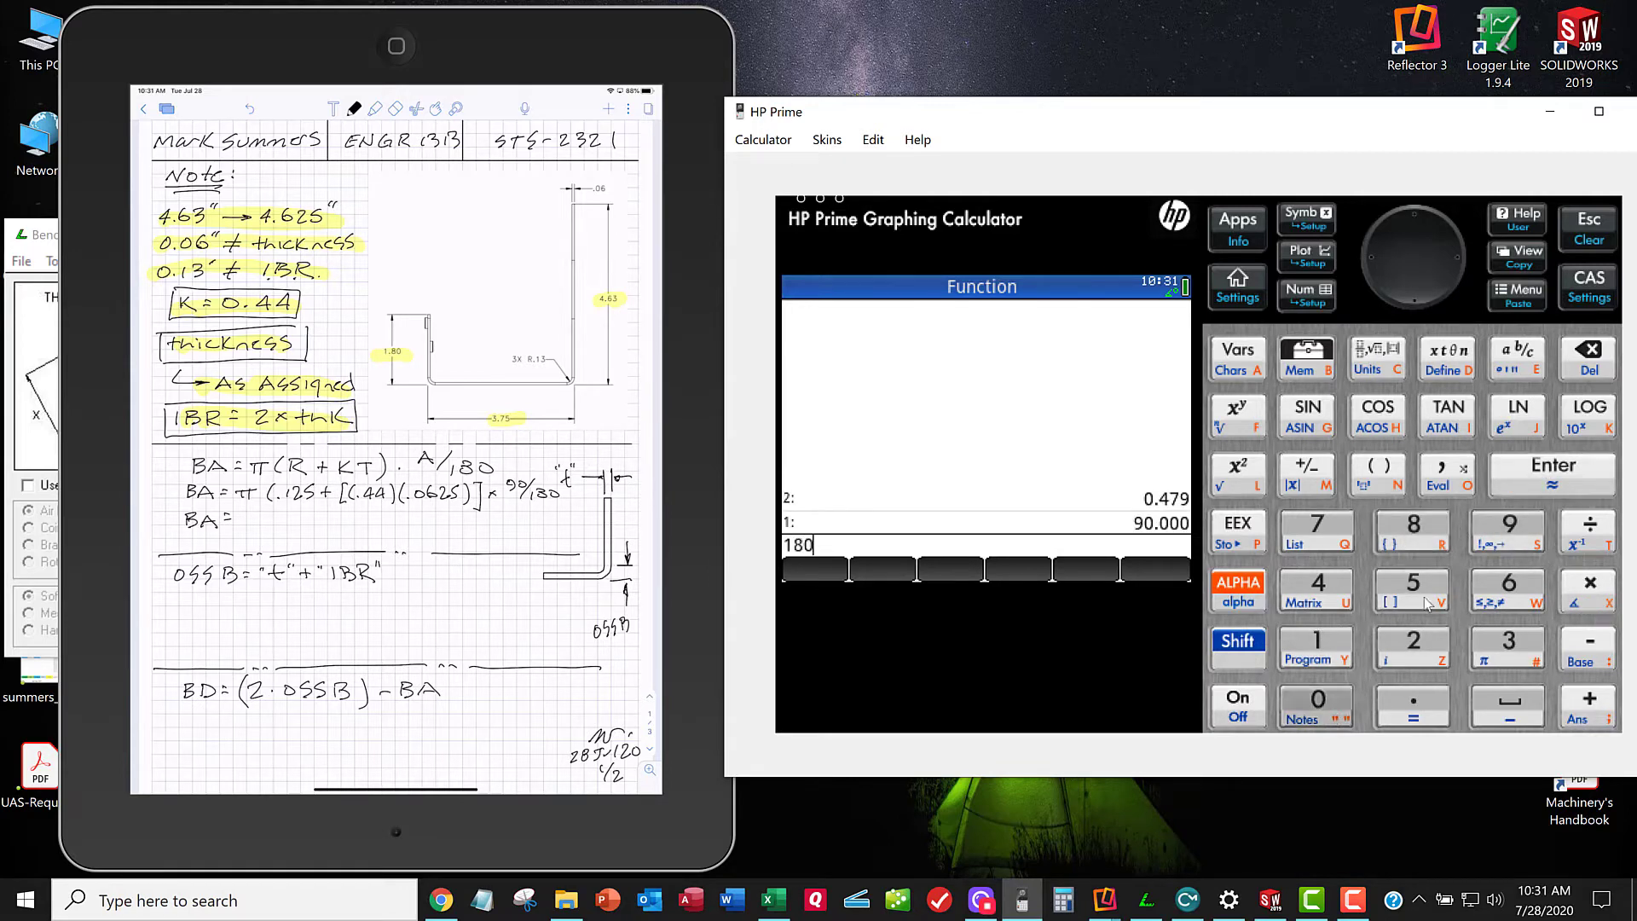
click(1593, 535)
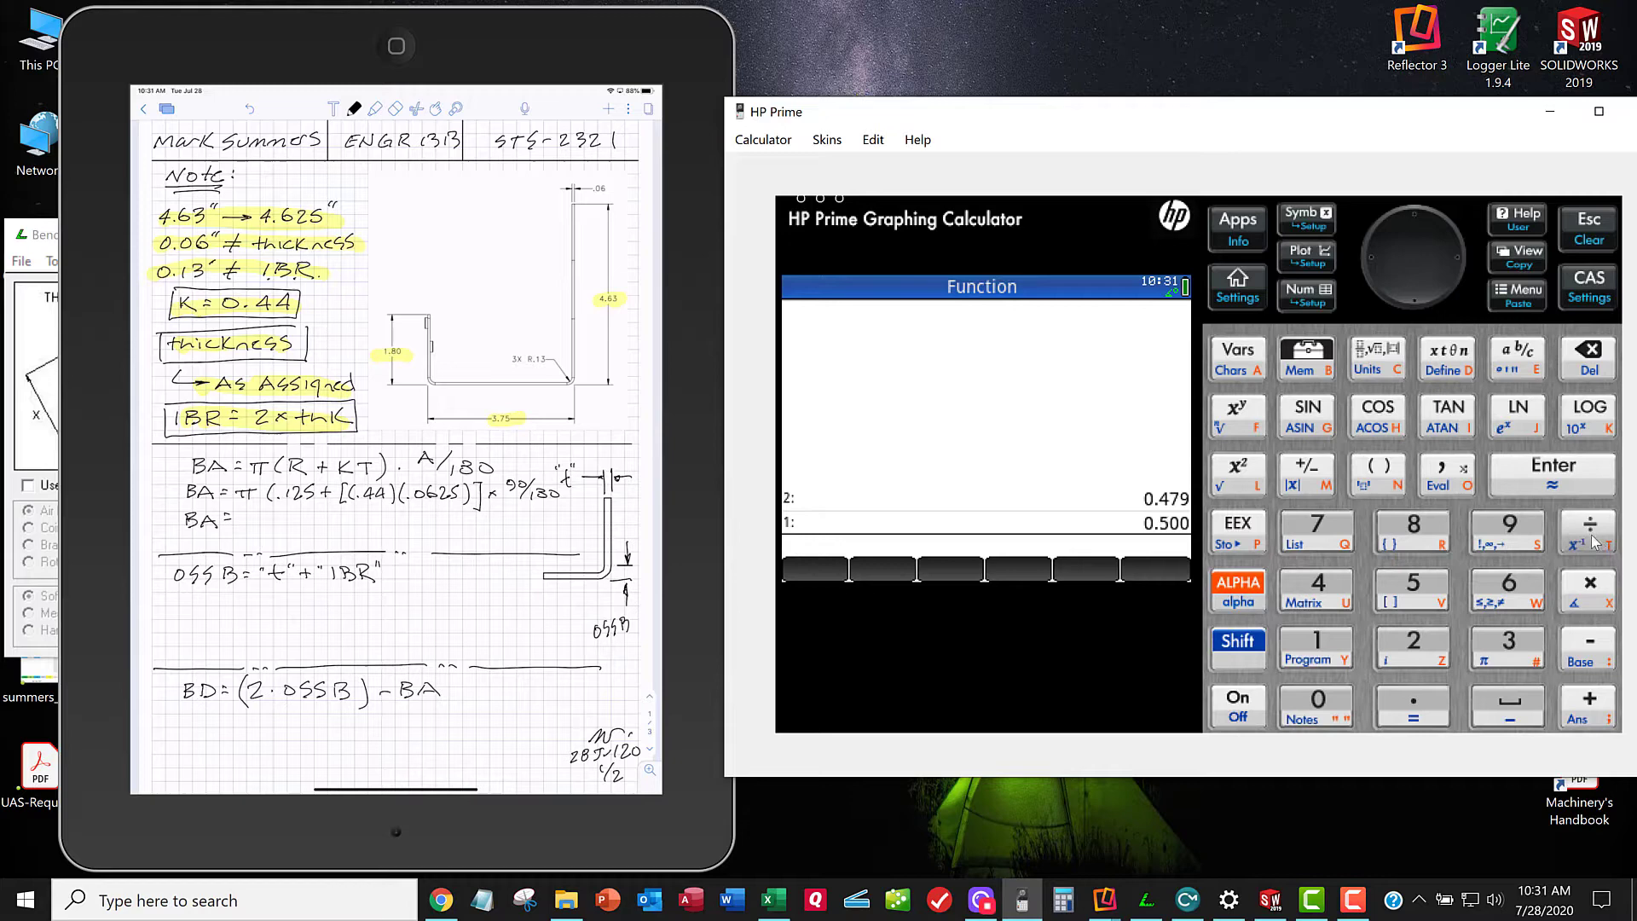
click(1584, 587)
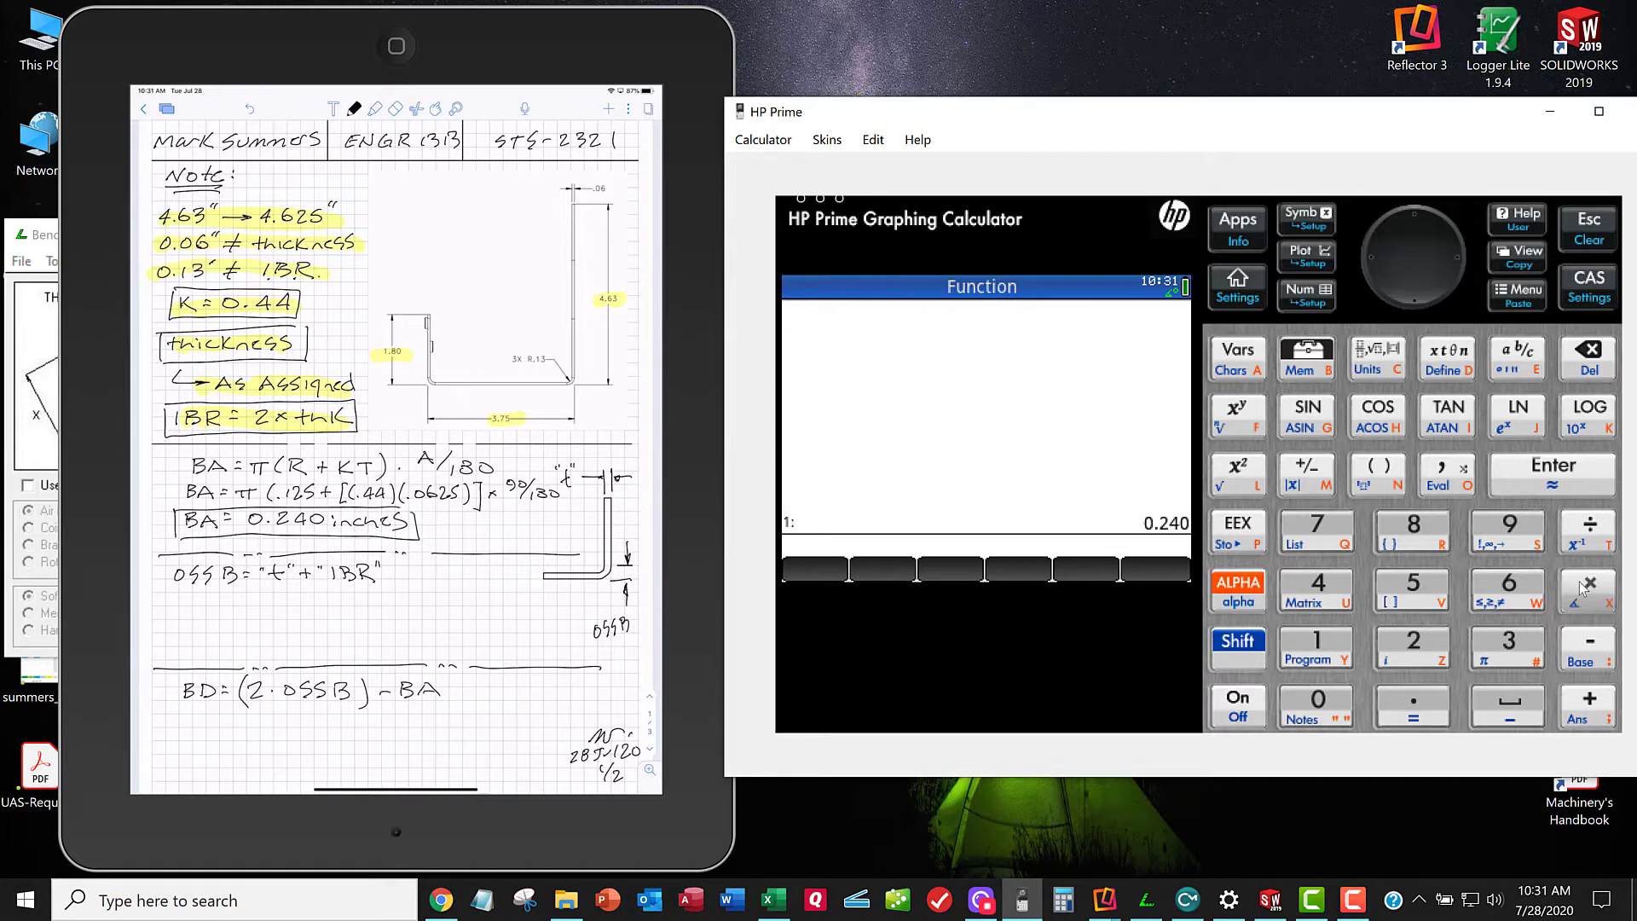
mouse_move(520, 36)
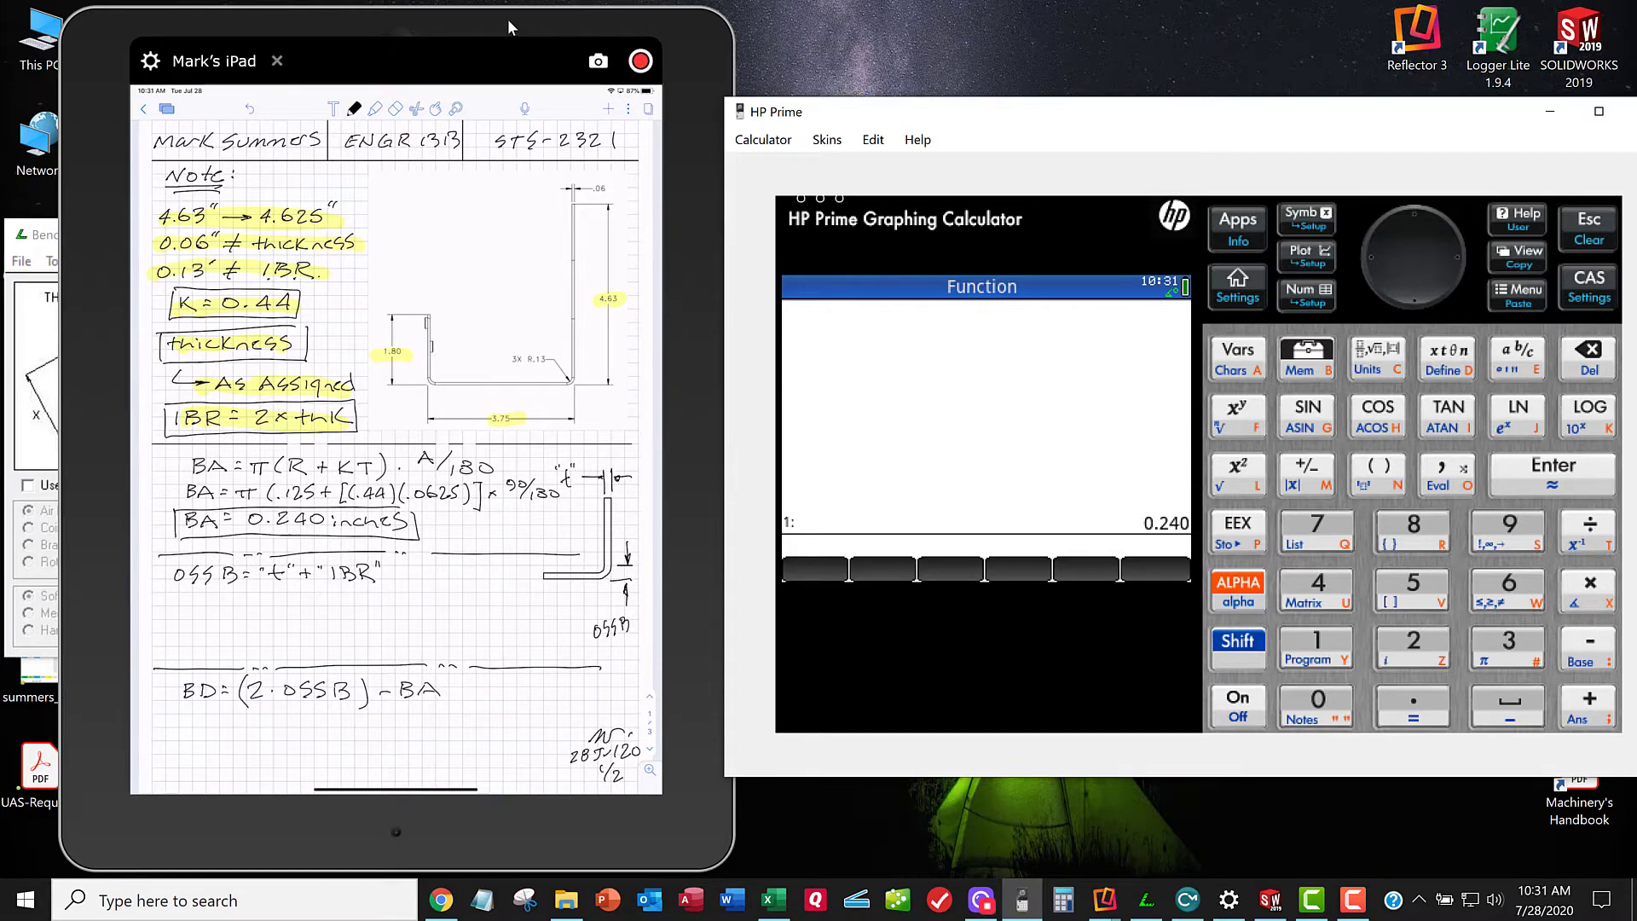
Step: Slide the iPad notes right to uncover BendWorks and pick the yellow highlighter
drag(508, 18, 897, 21)
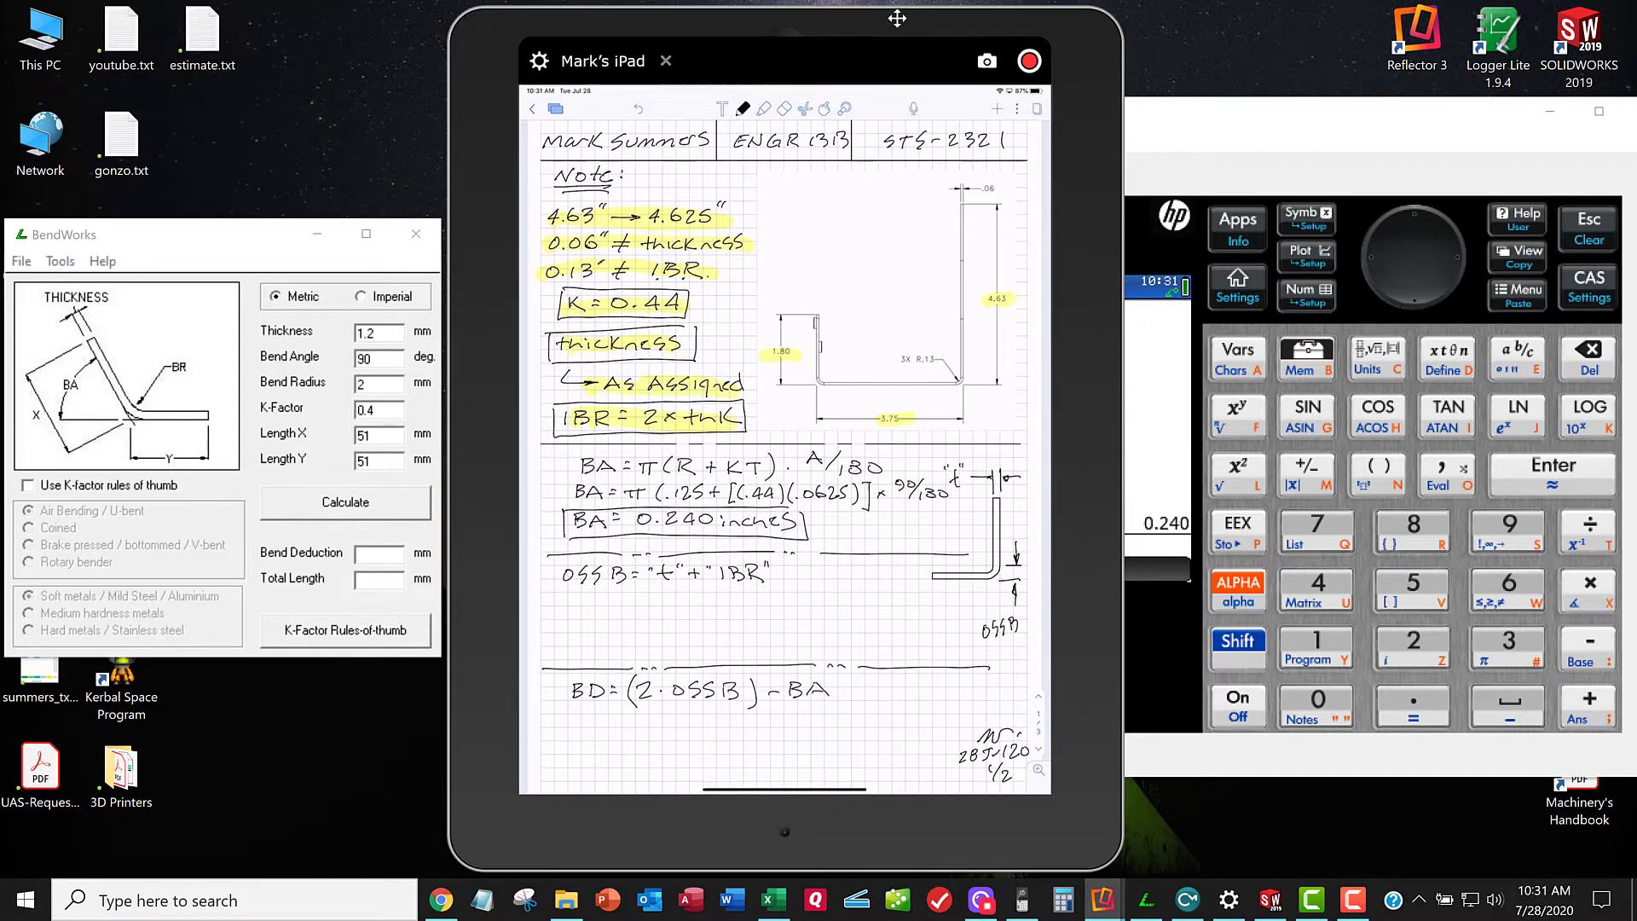
click(764, 108)
click(765, 109)
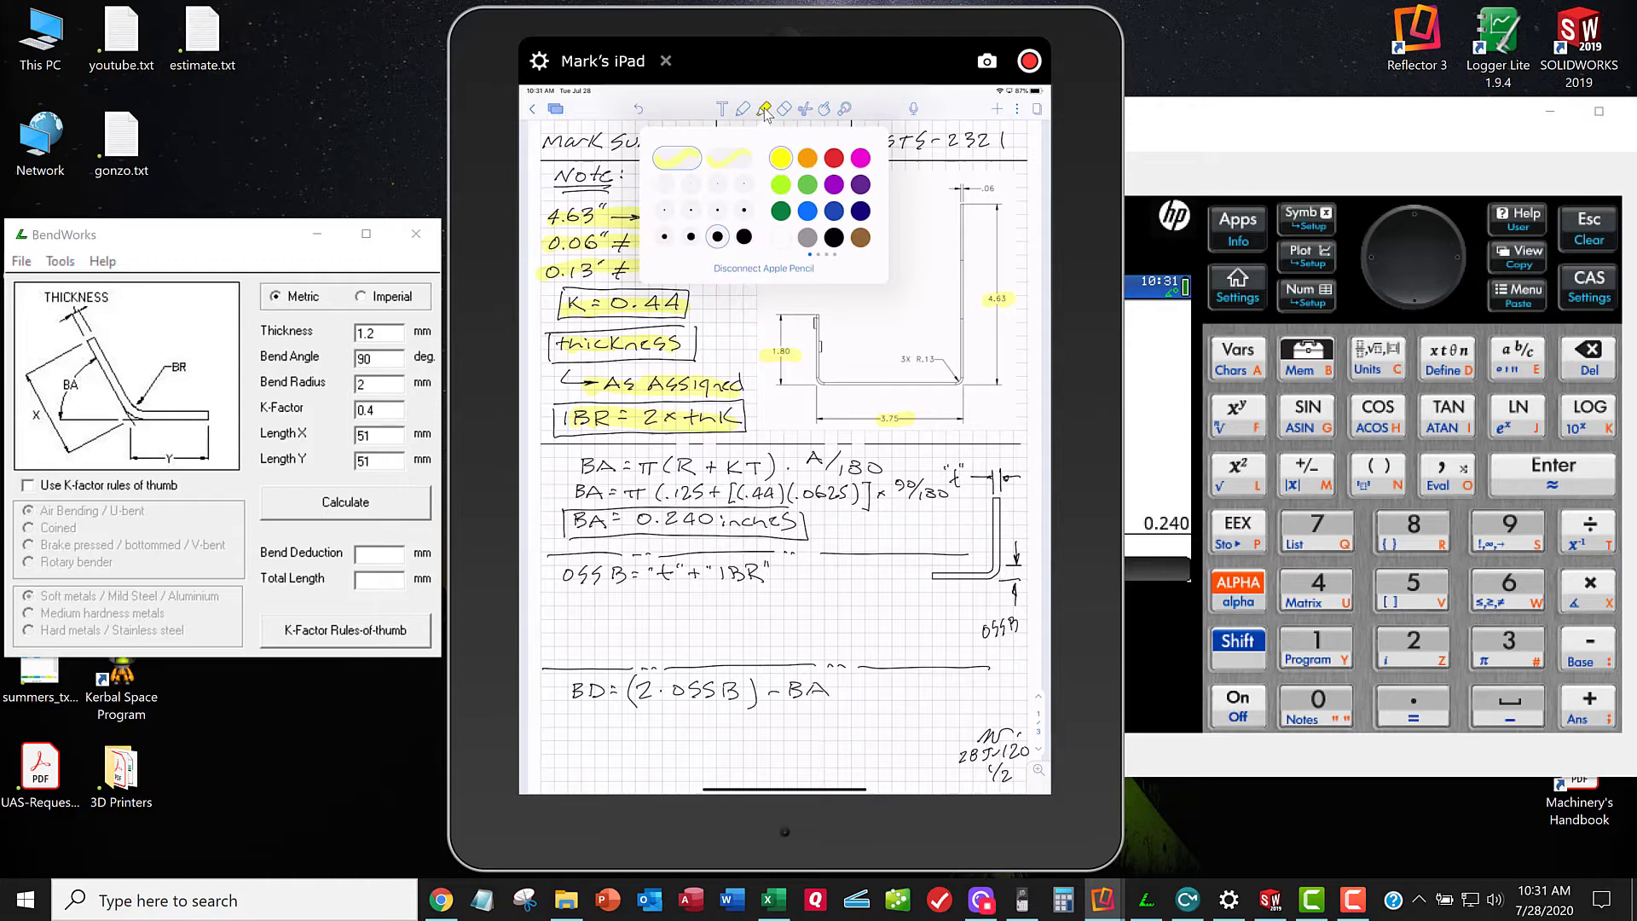
click(765, 110)
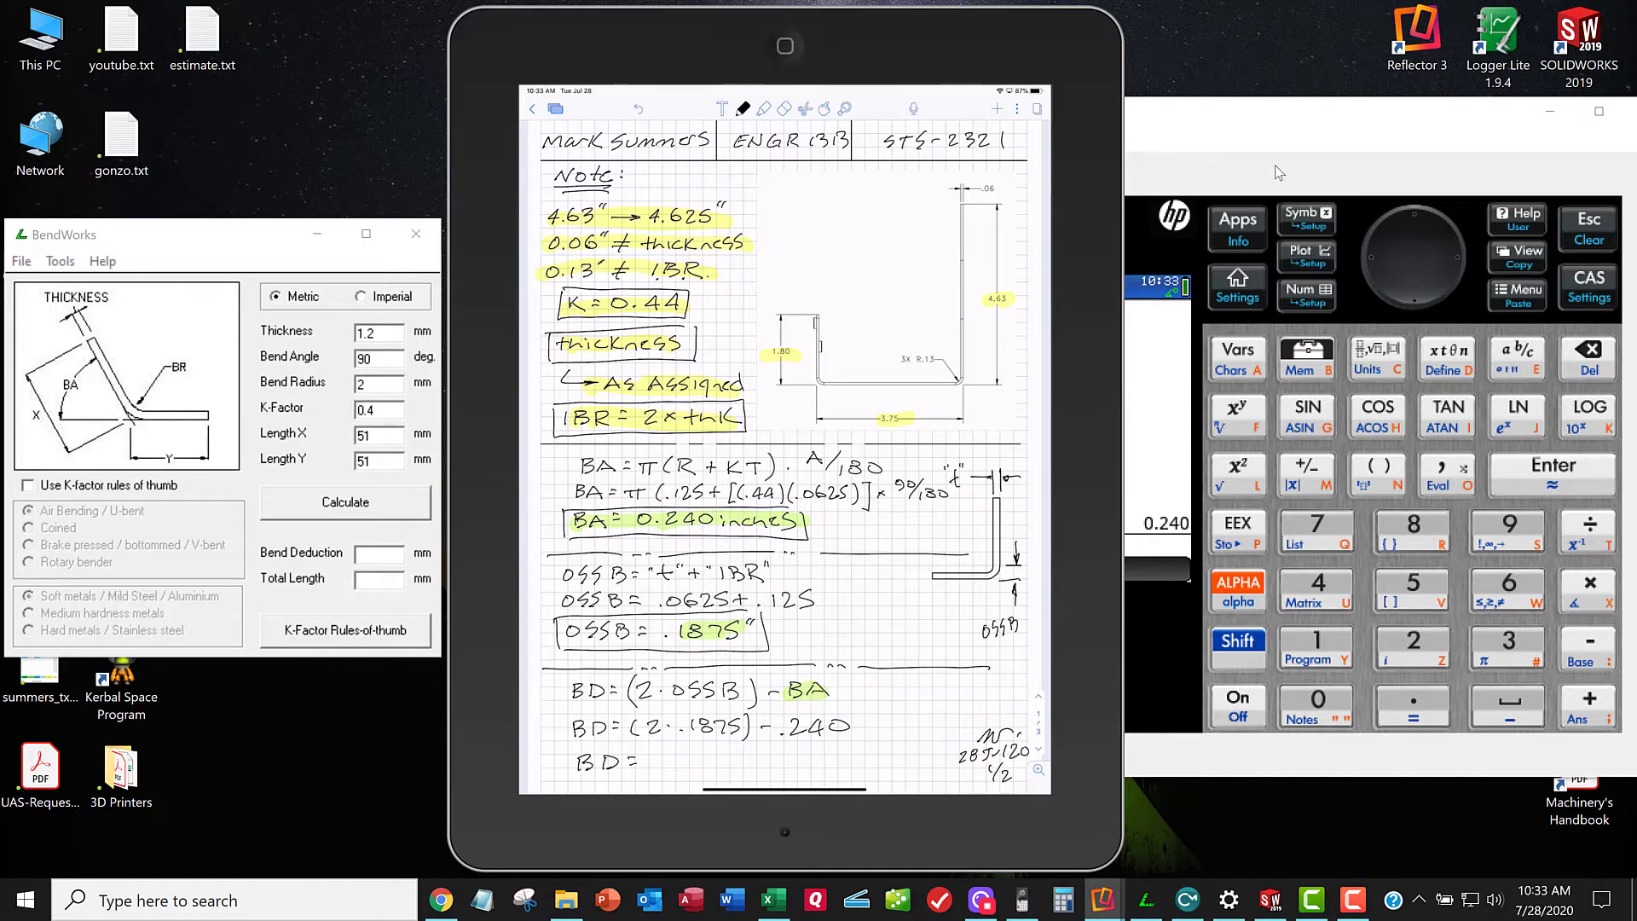
Step: Double the outside setback .1875 to 0.375, then subtract 0.240 to get BD = 0.135
click(1292, 116)
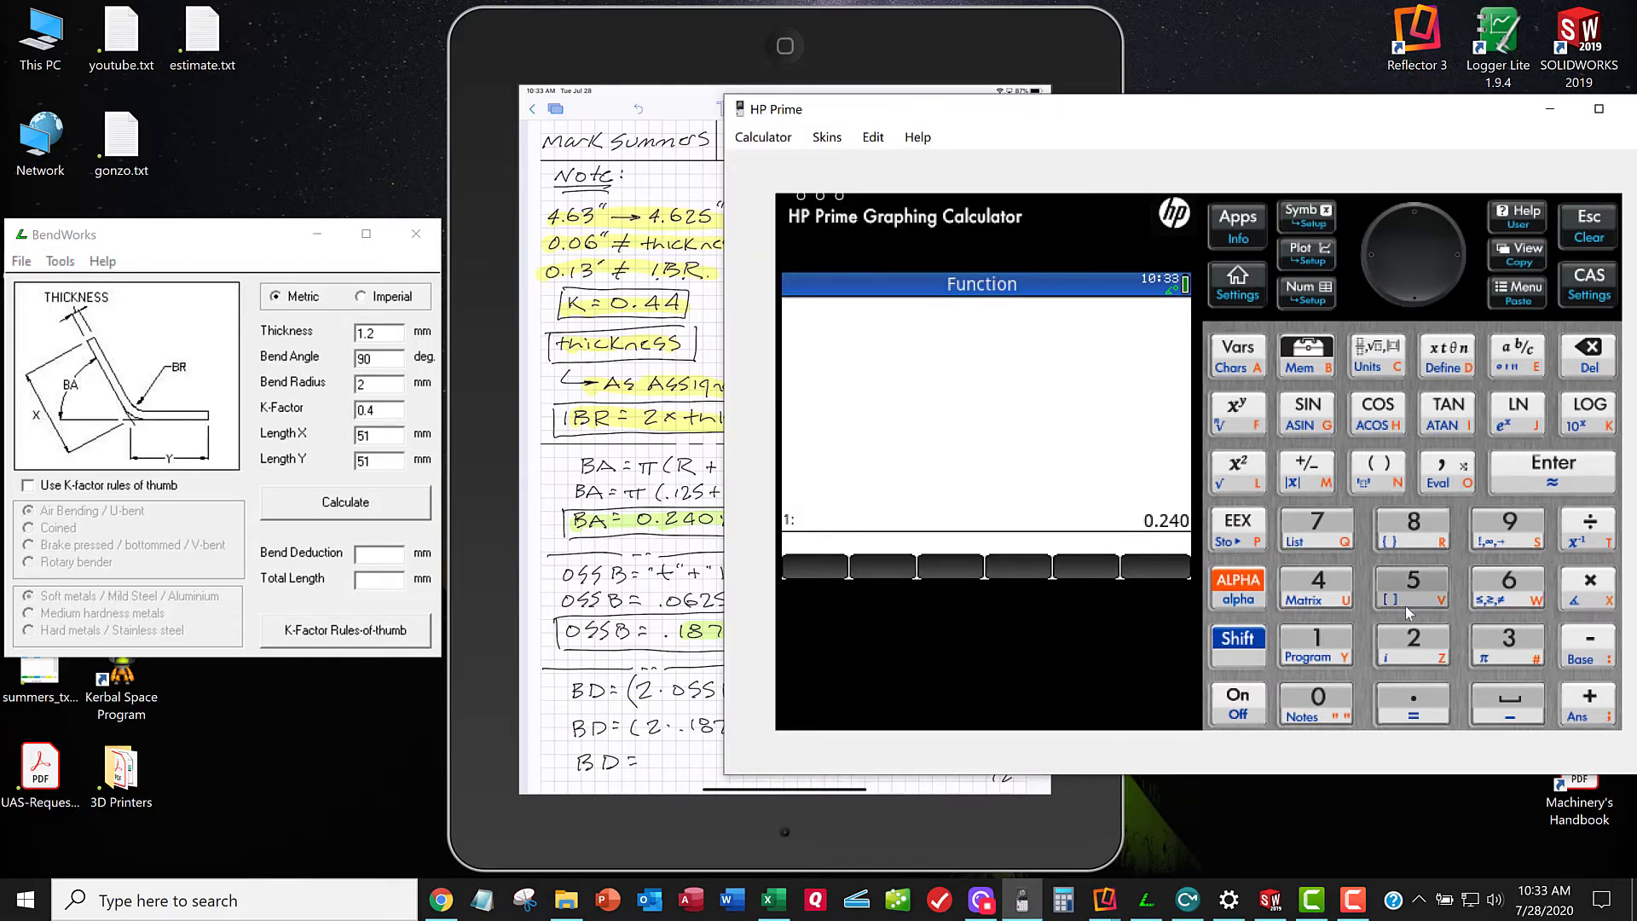
click(1407, 640)
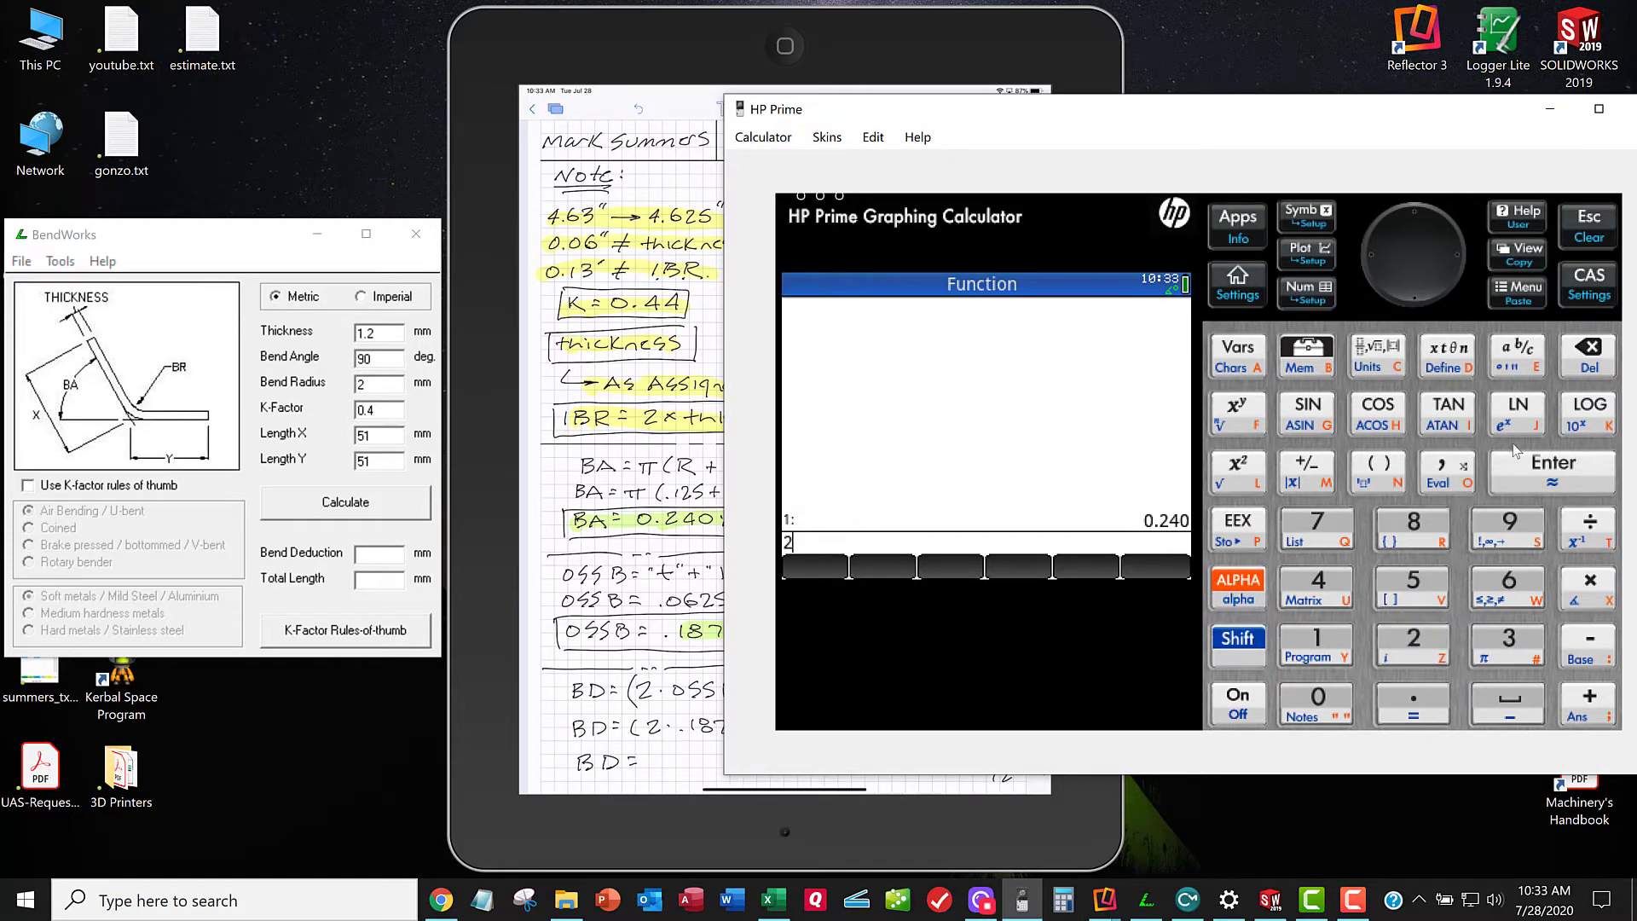
click(1527, 469)
click(1414, 704)
click(1318, 644)
click(1413, 526)
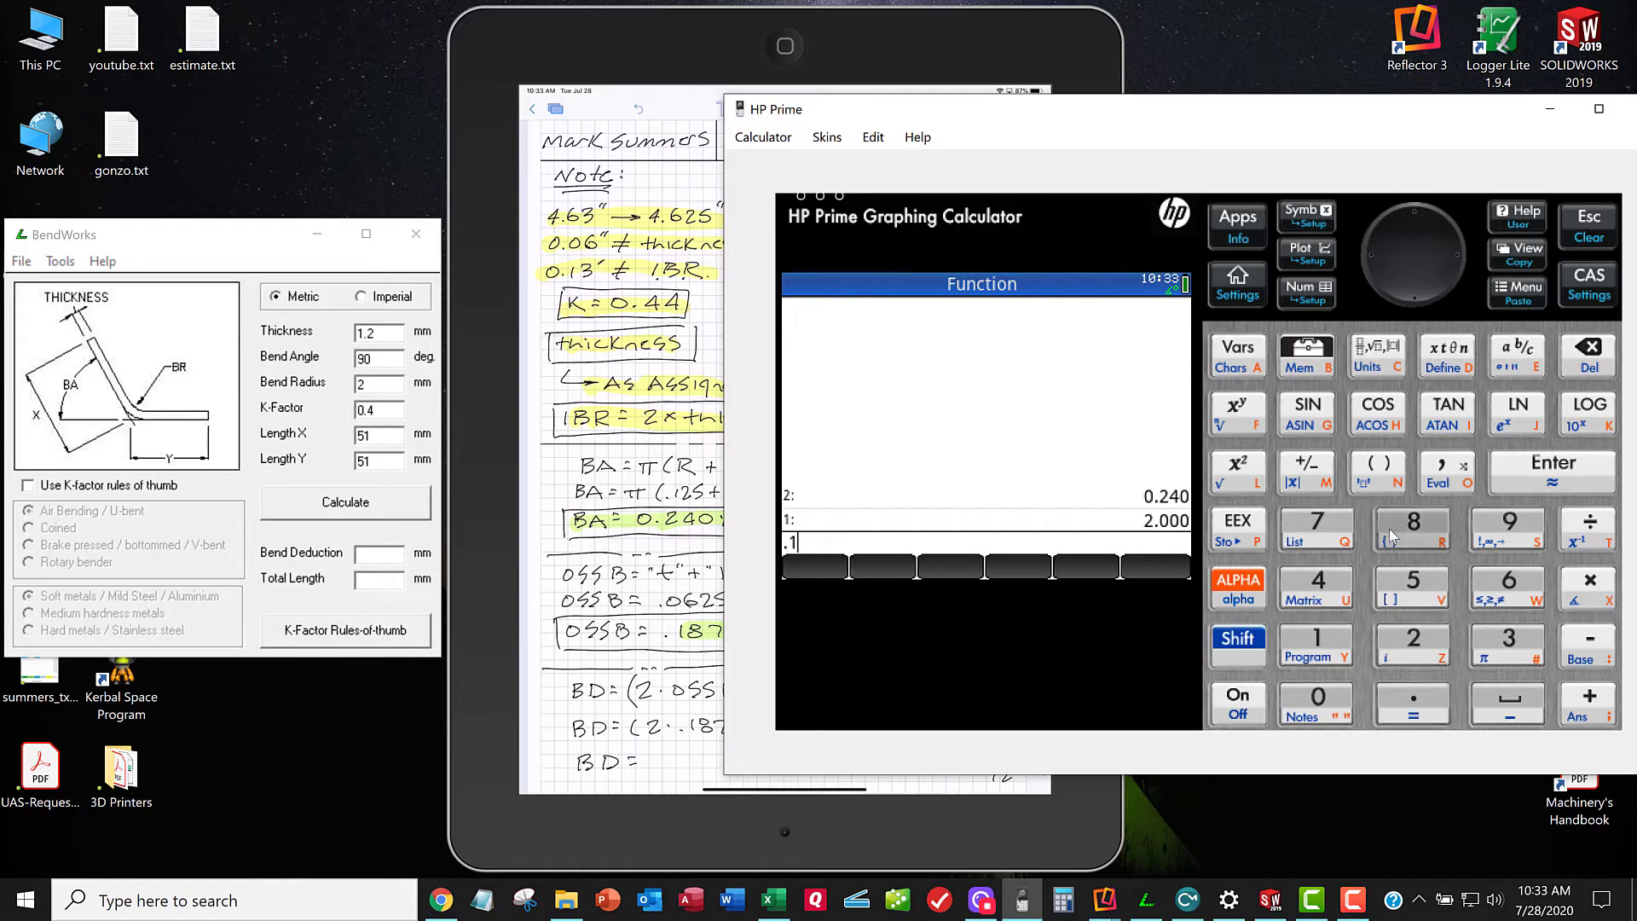
click(1317, 527)
click(1411, 582)
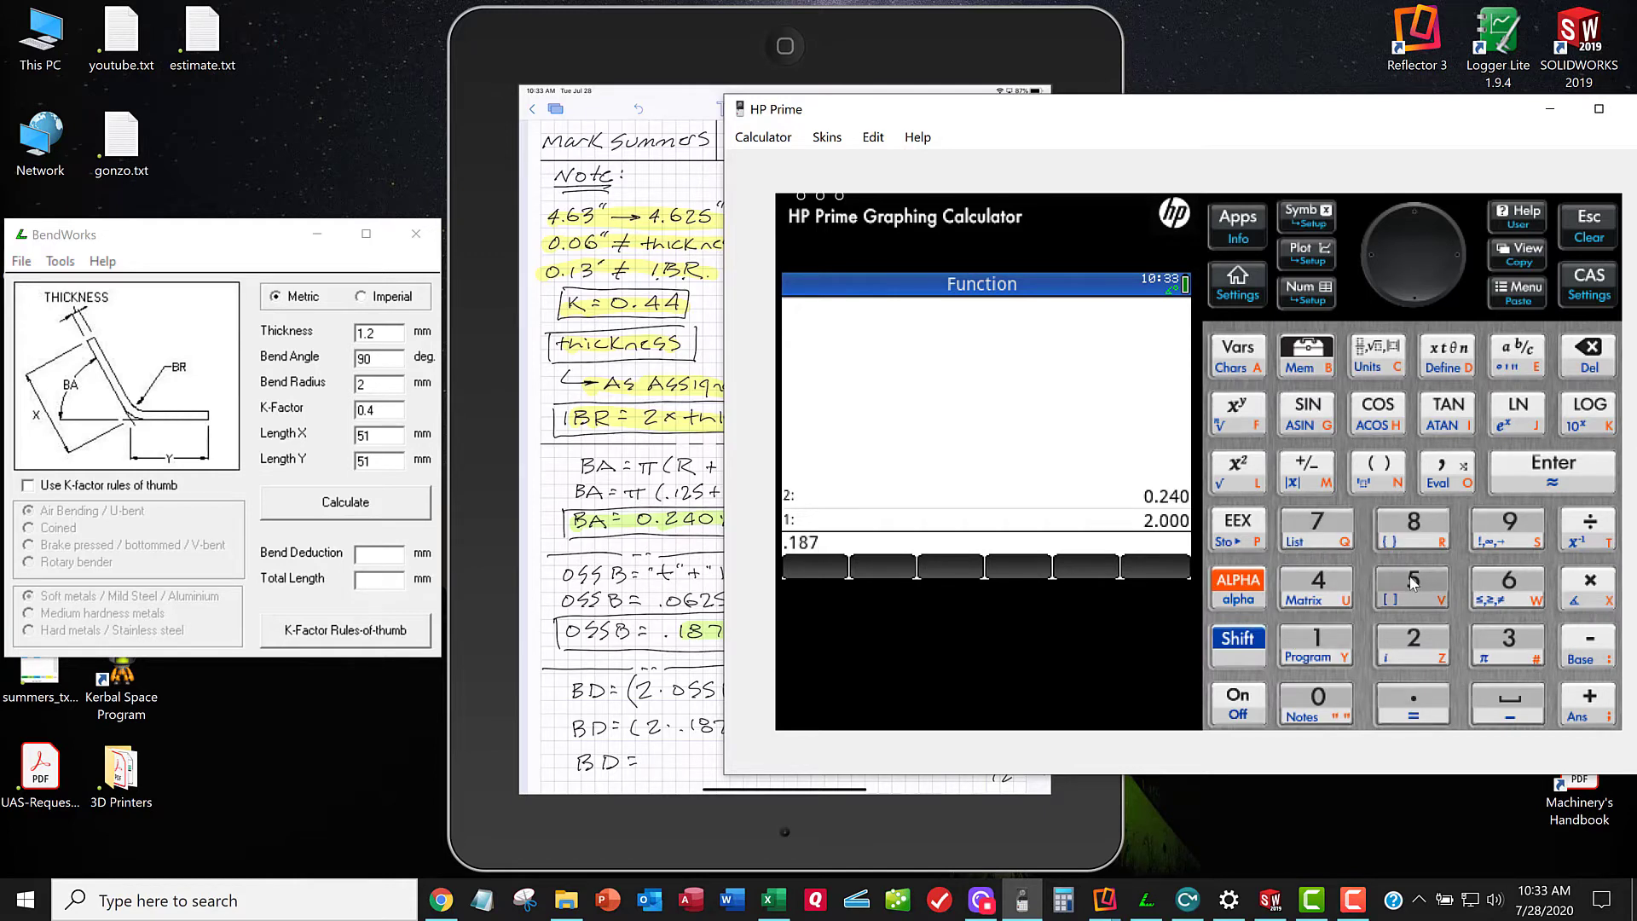
click(1589, 586)
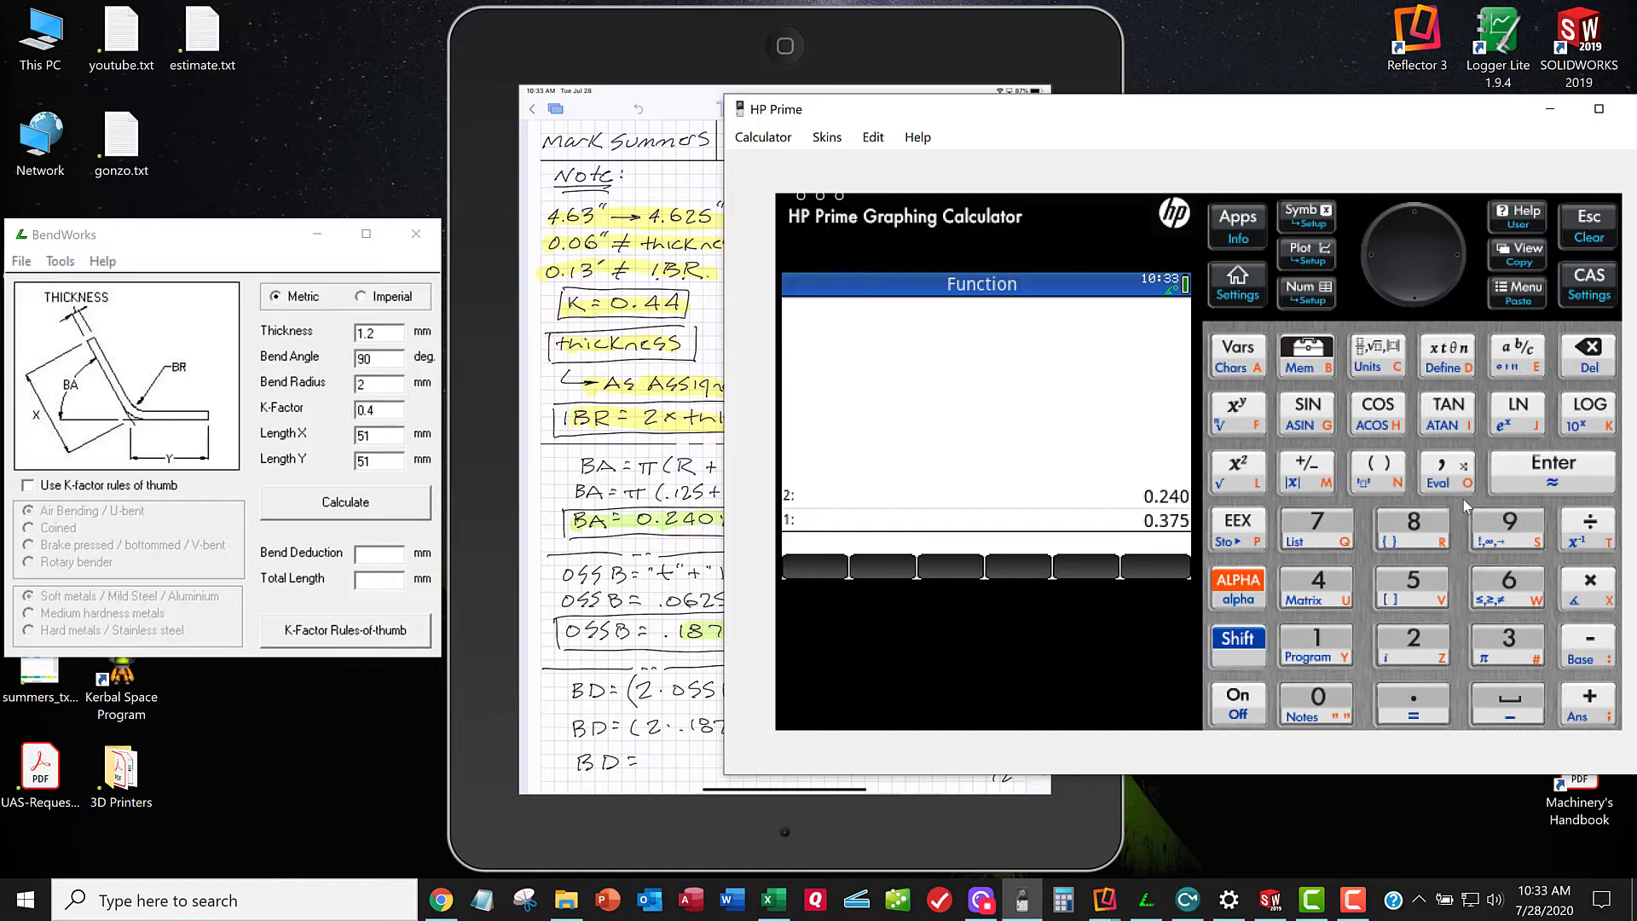
click(1449, 483)
click(1591, 643)
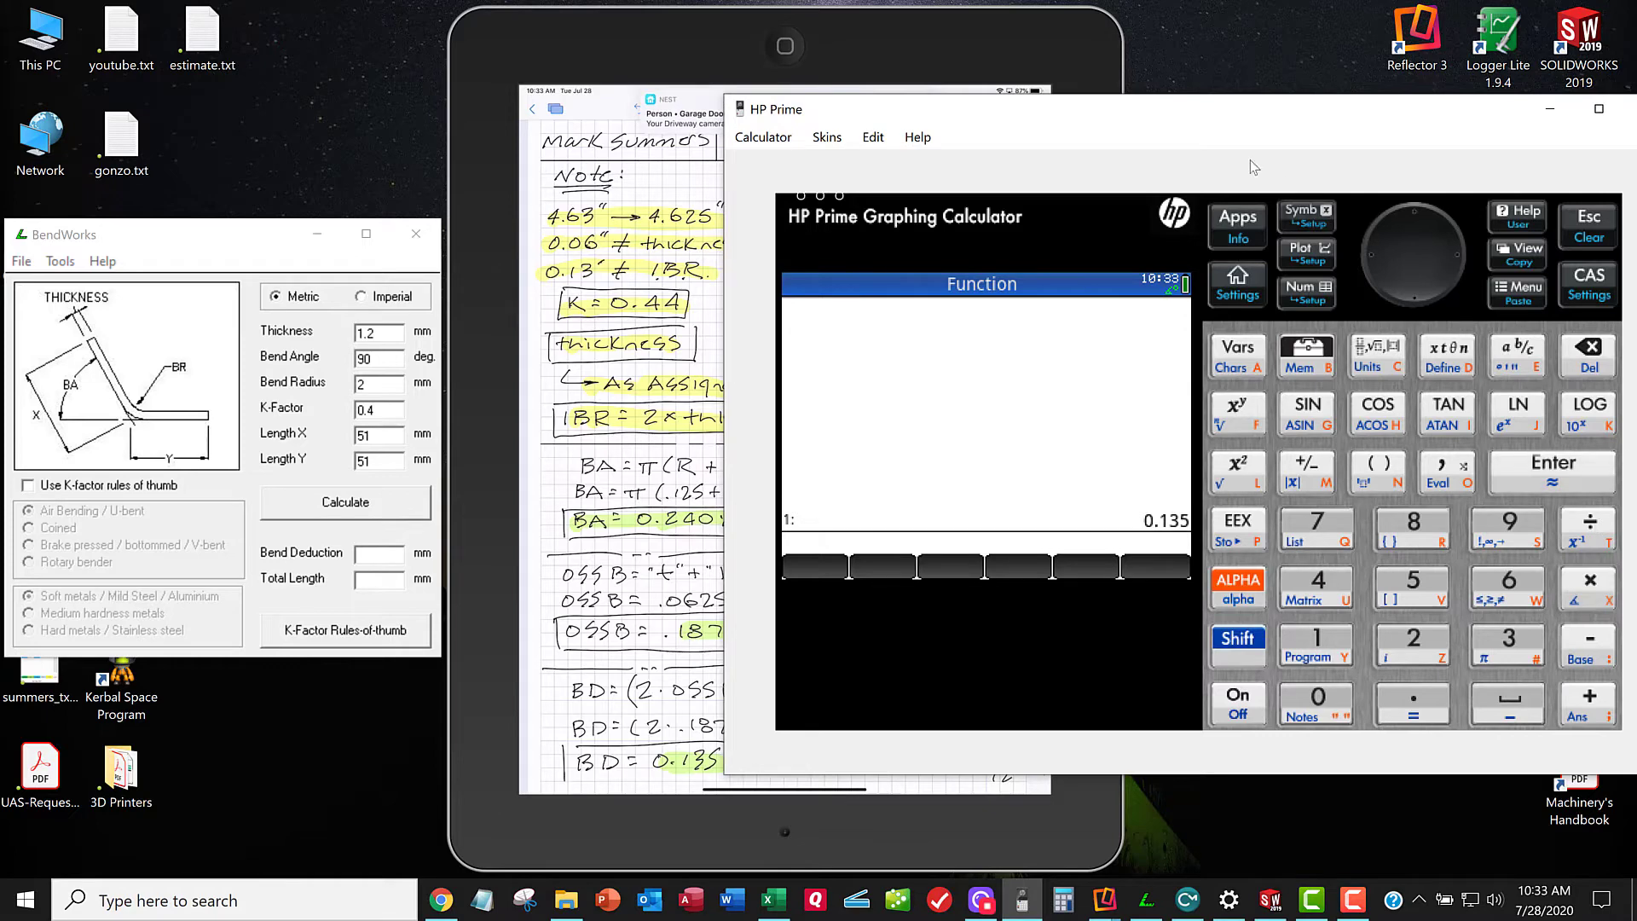
Step: Bring the mirrored iPad notes back in front of HP Prime
click(969, 21)
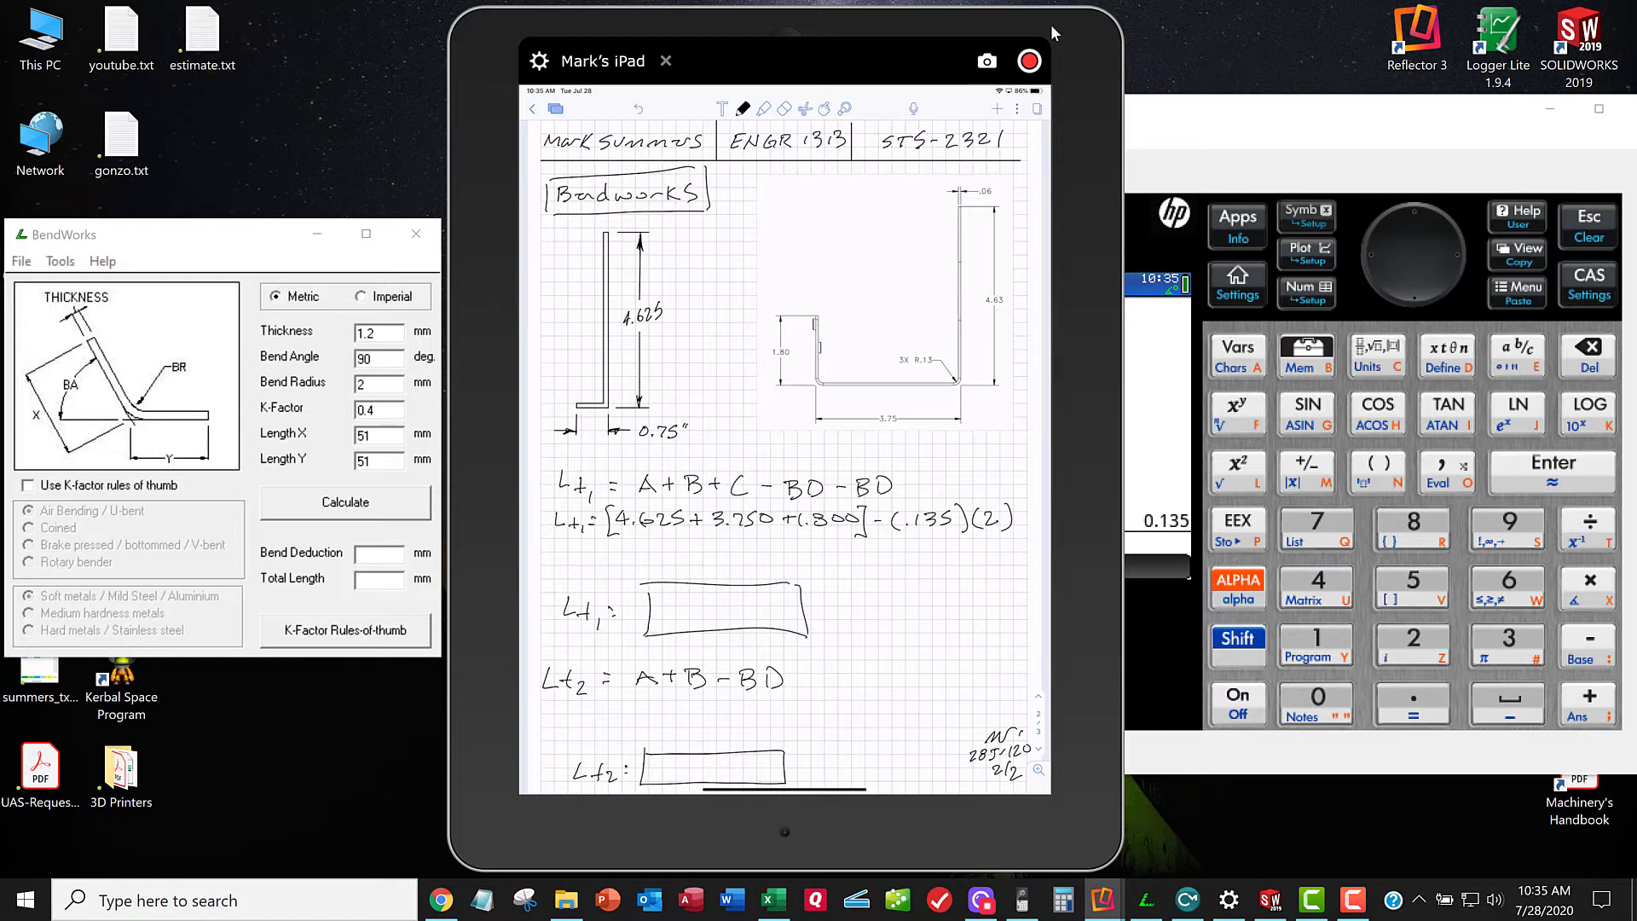
Step: Sum 4.625, 3.75 and 1.8 to 10.175, then subtract 2 × 0.135 for Lt1 = 9.904
click(1274, 114)
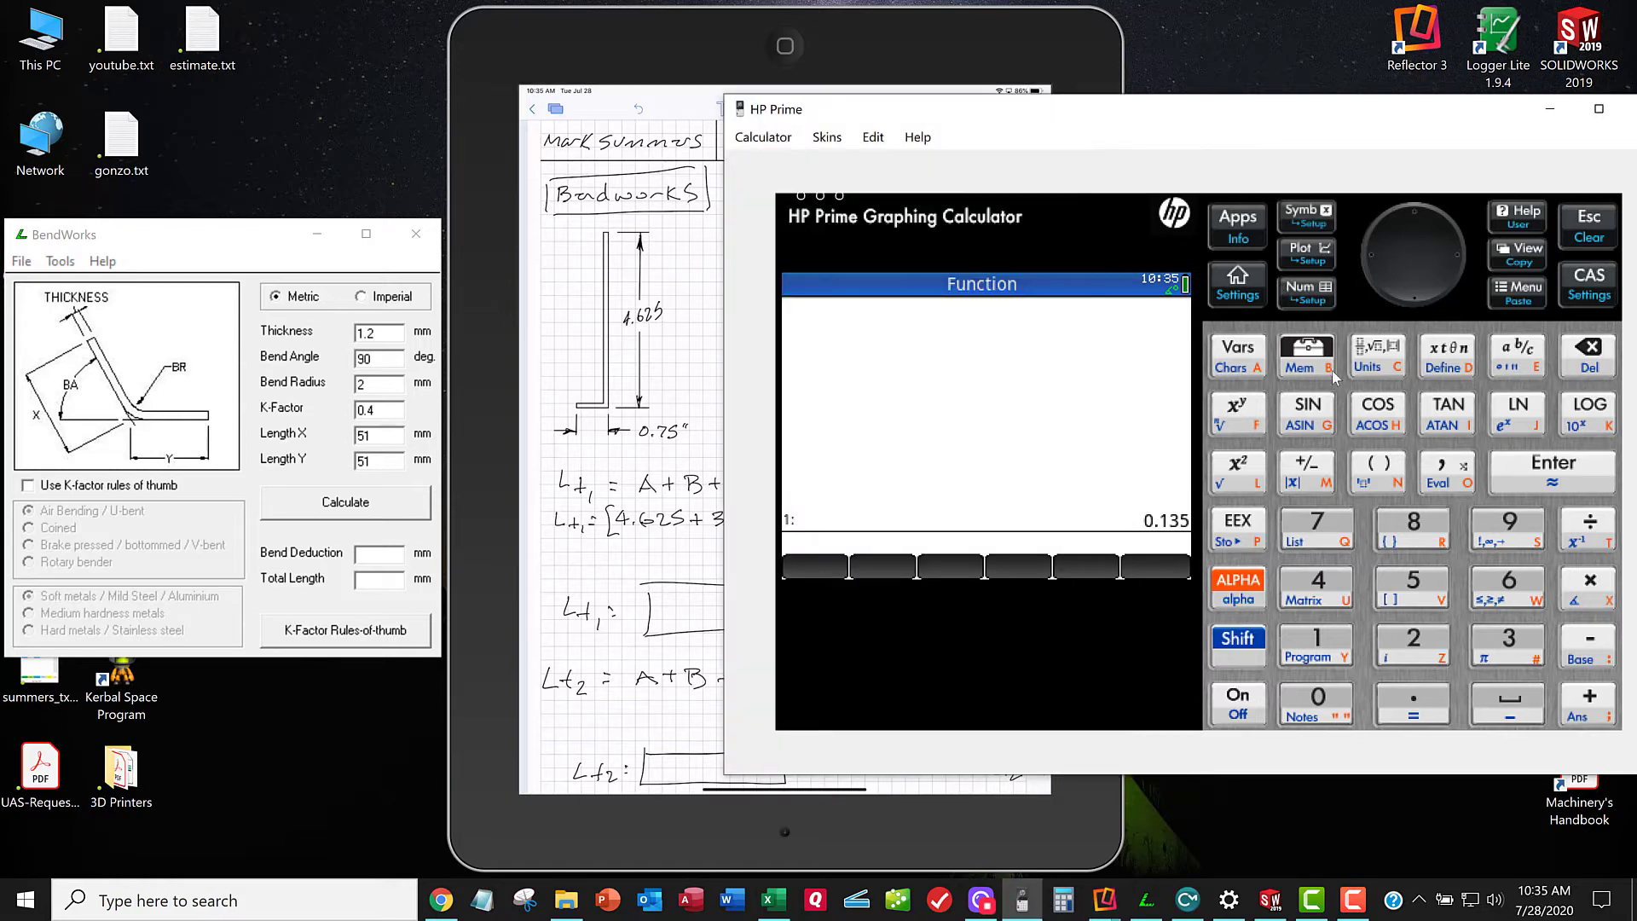
click(1533, 463)
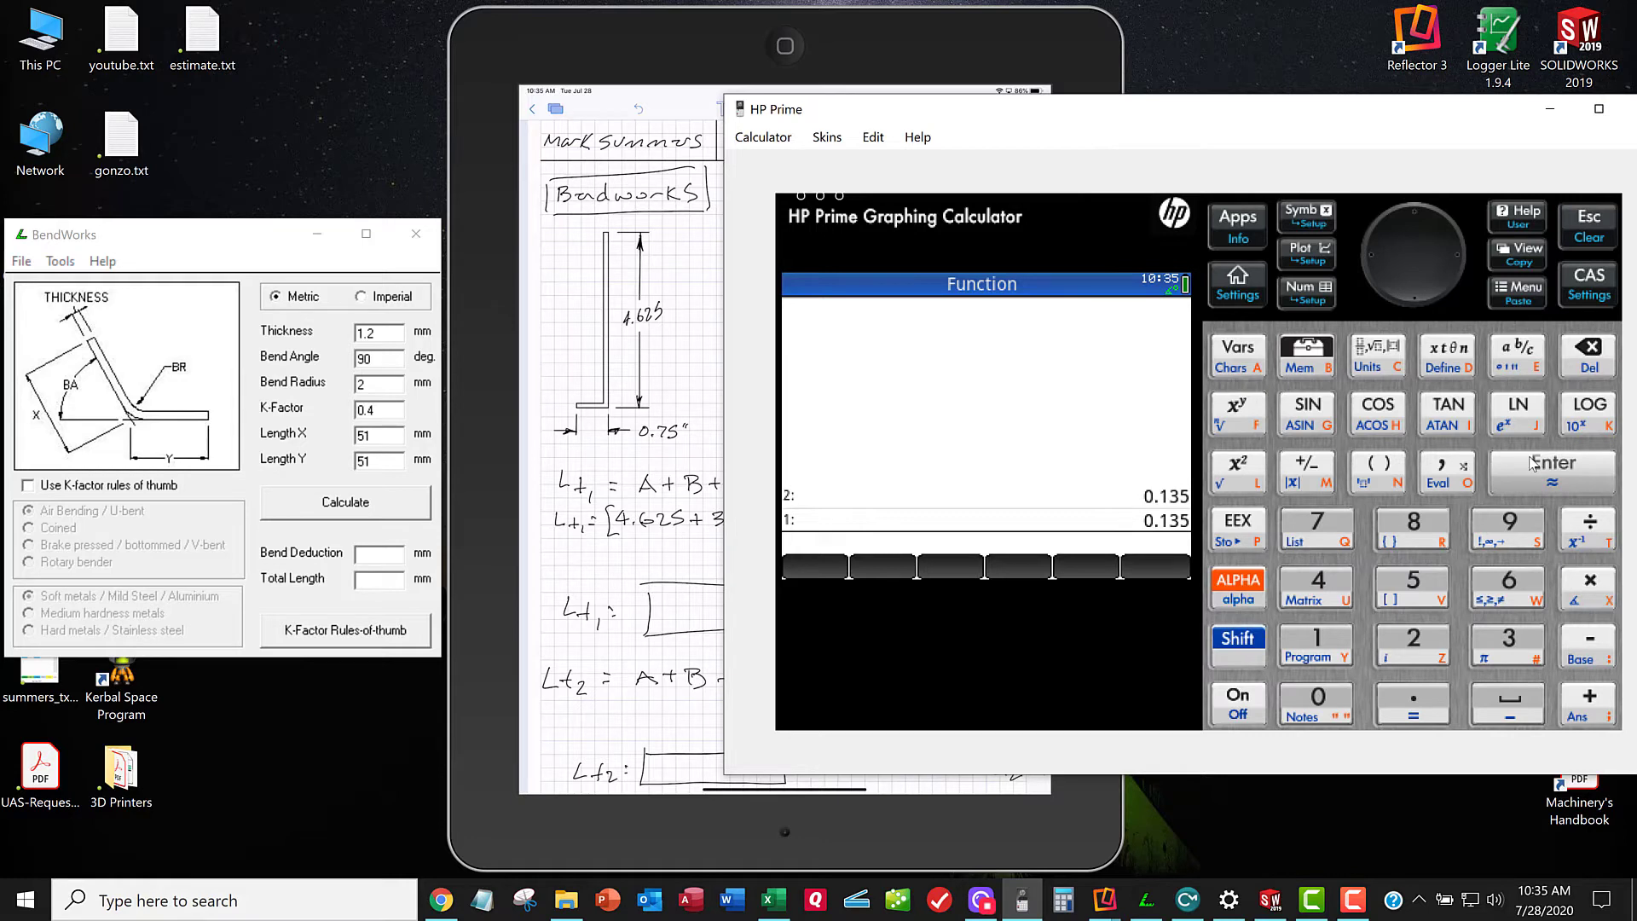
text(4.625)
click(1511, 465)
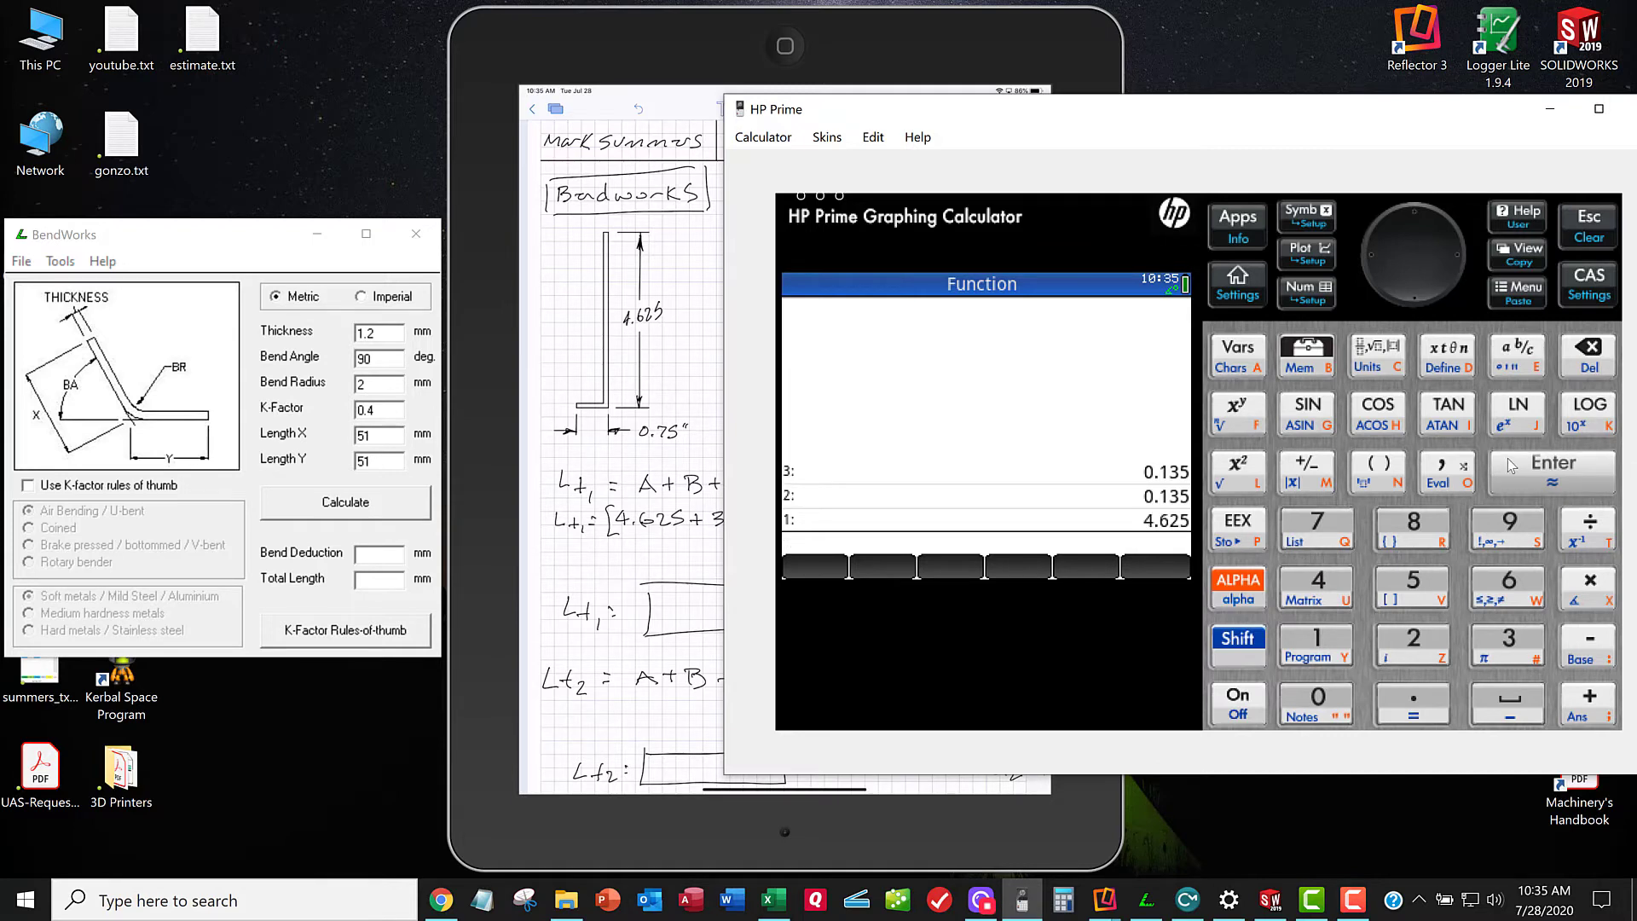
text(3.75)
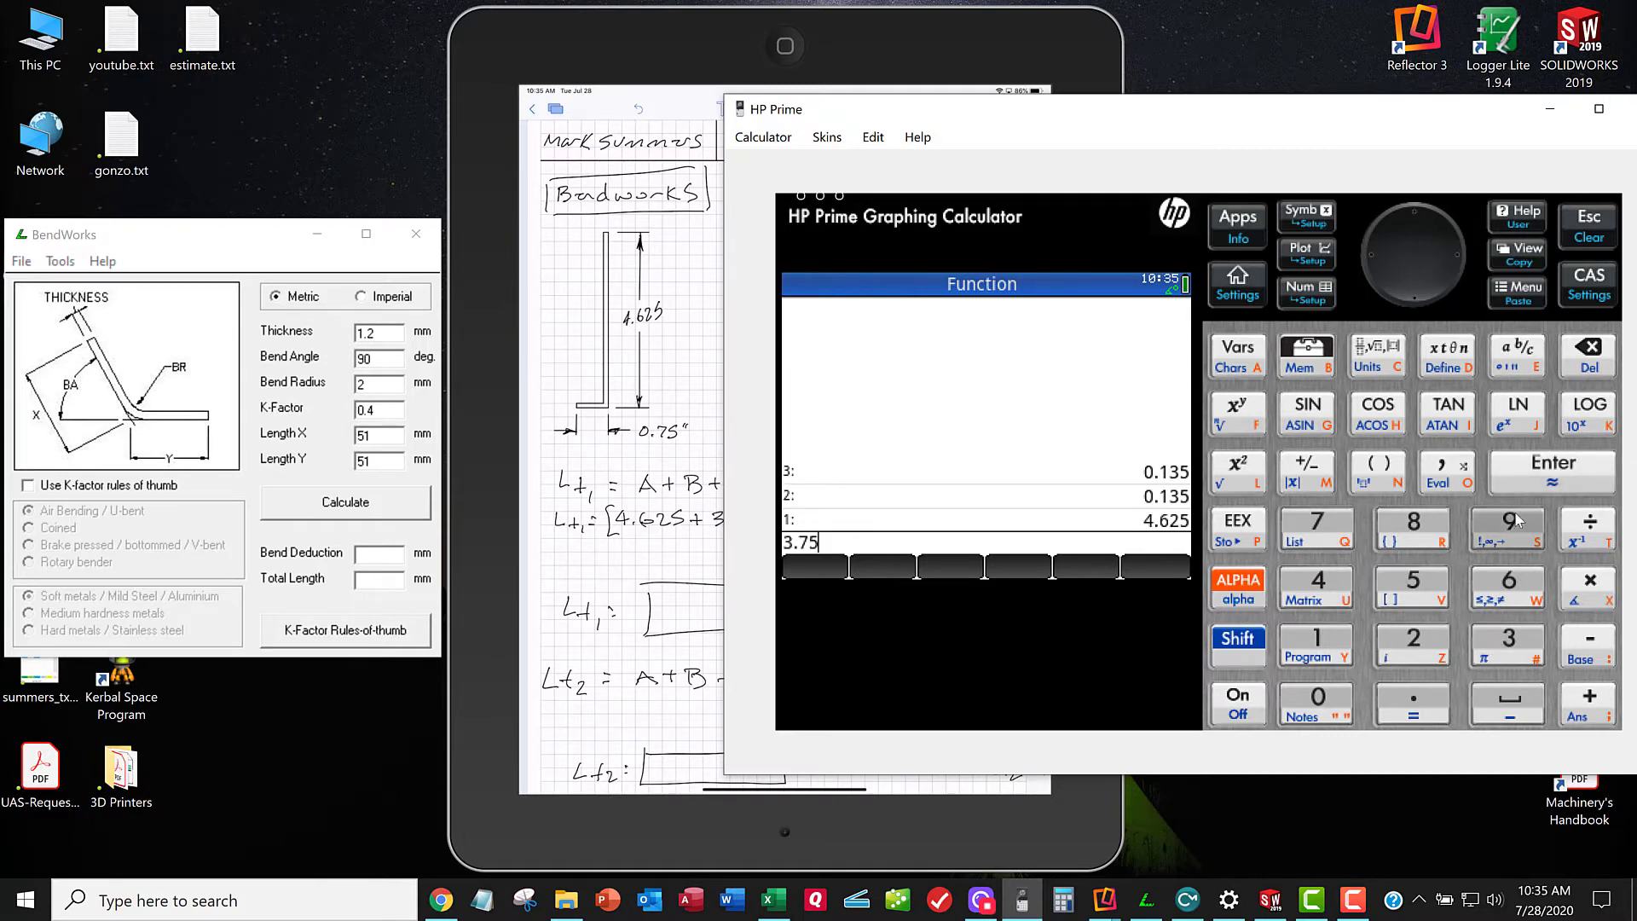
click(1603, 710)
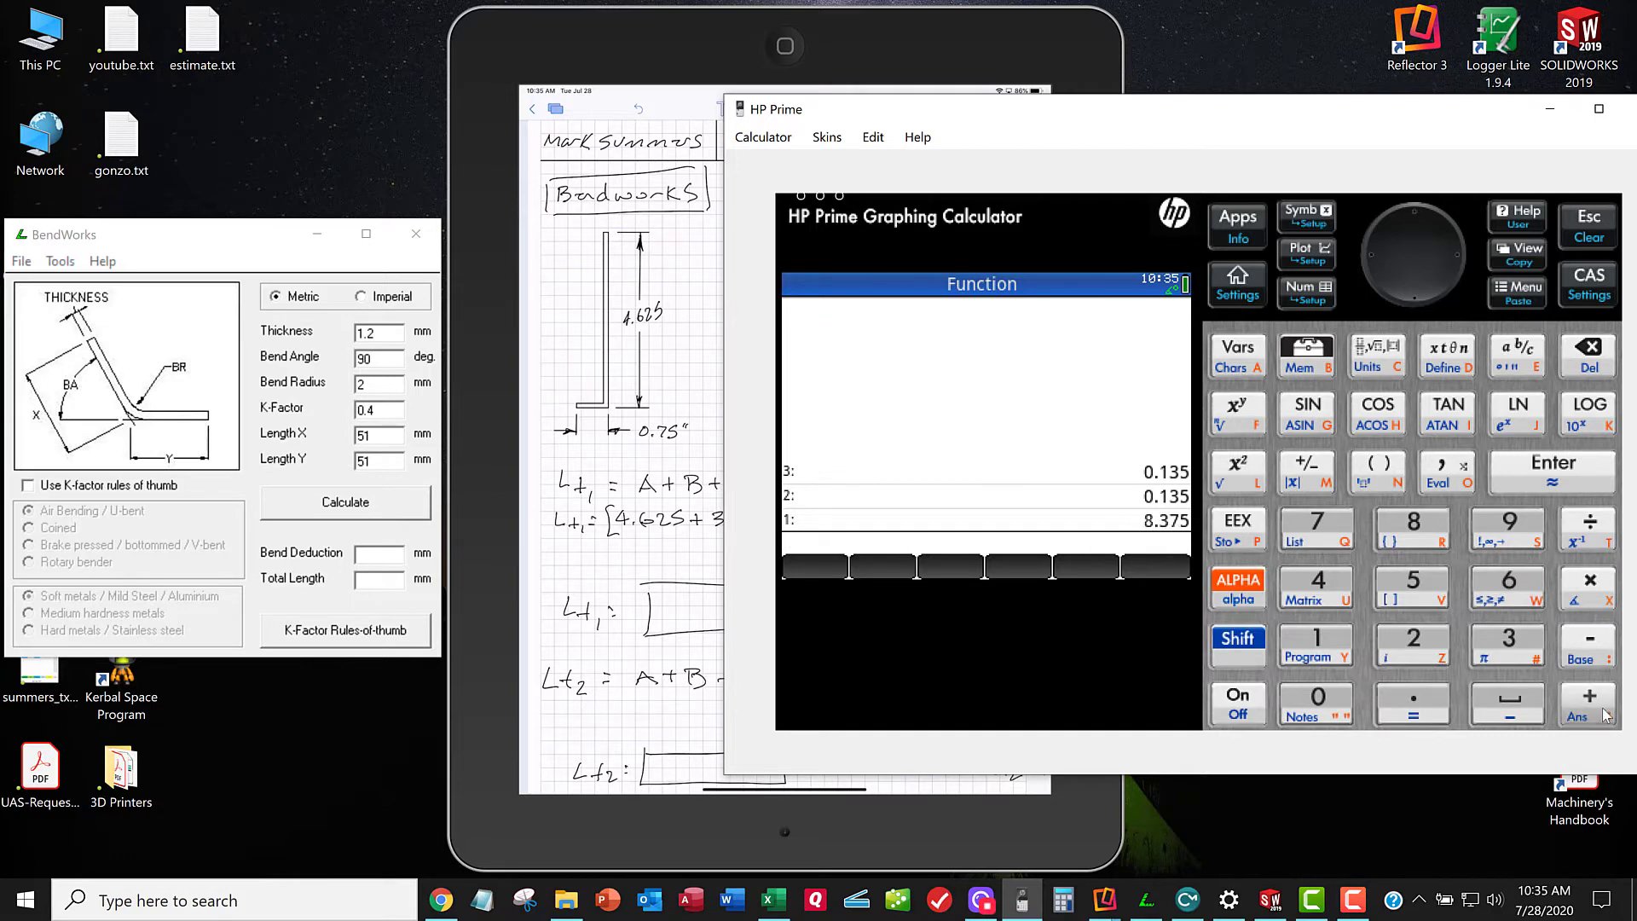
text(1.8)
click(1603, 707)
click(1454, 480)
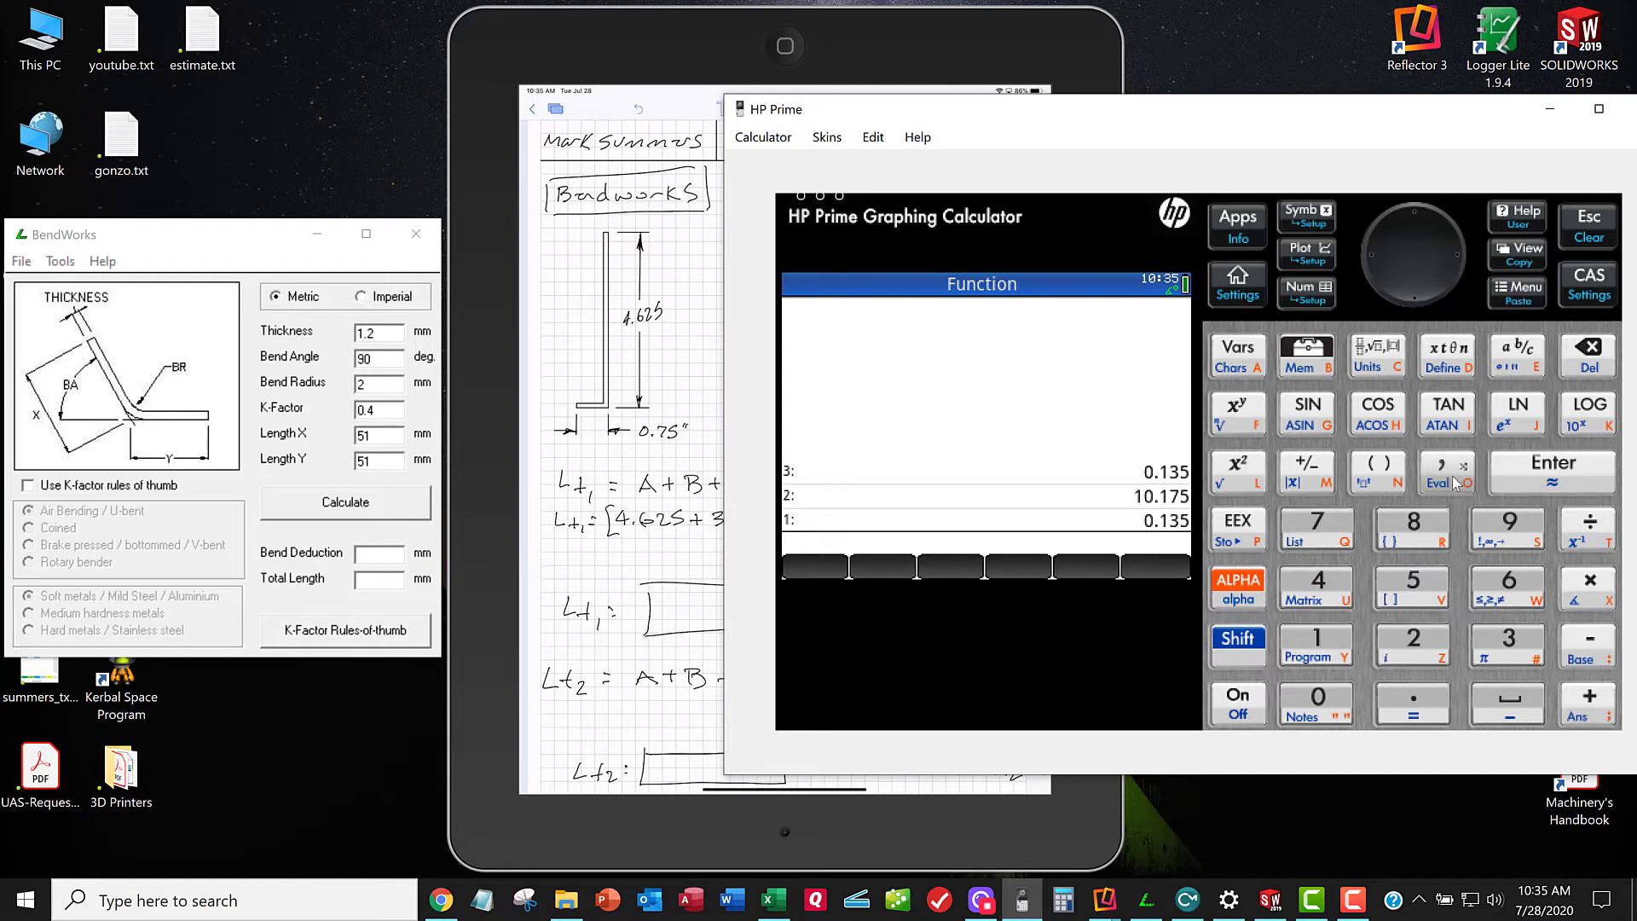
text(2)
click(1591, 601)
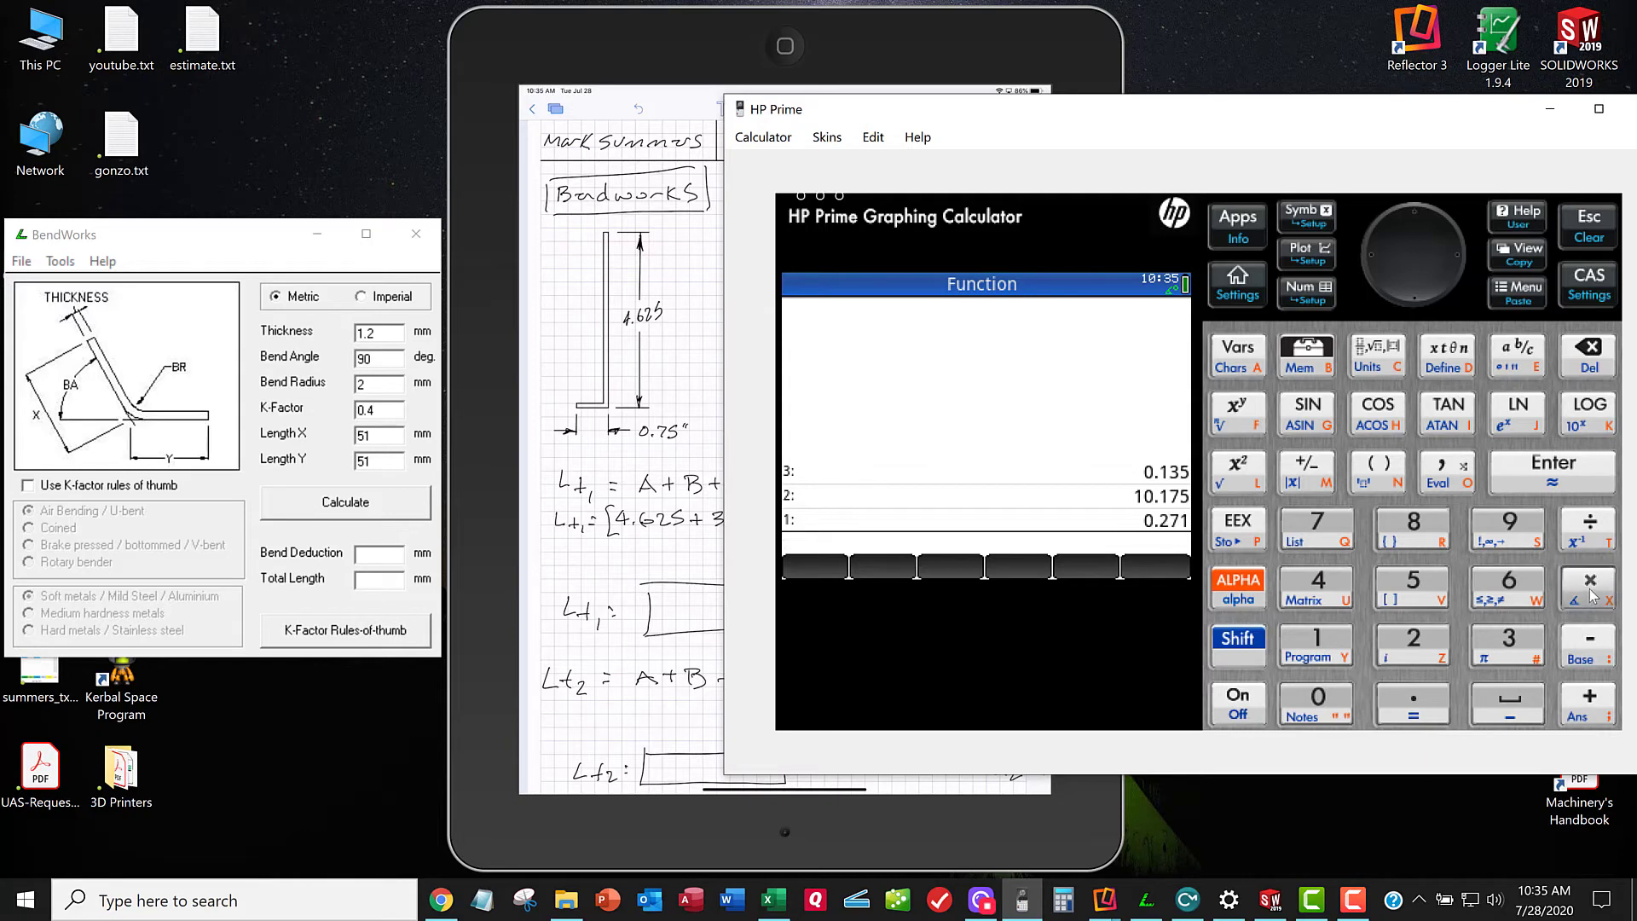
click(1579, 636)
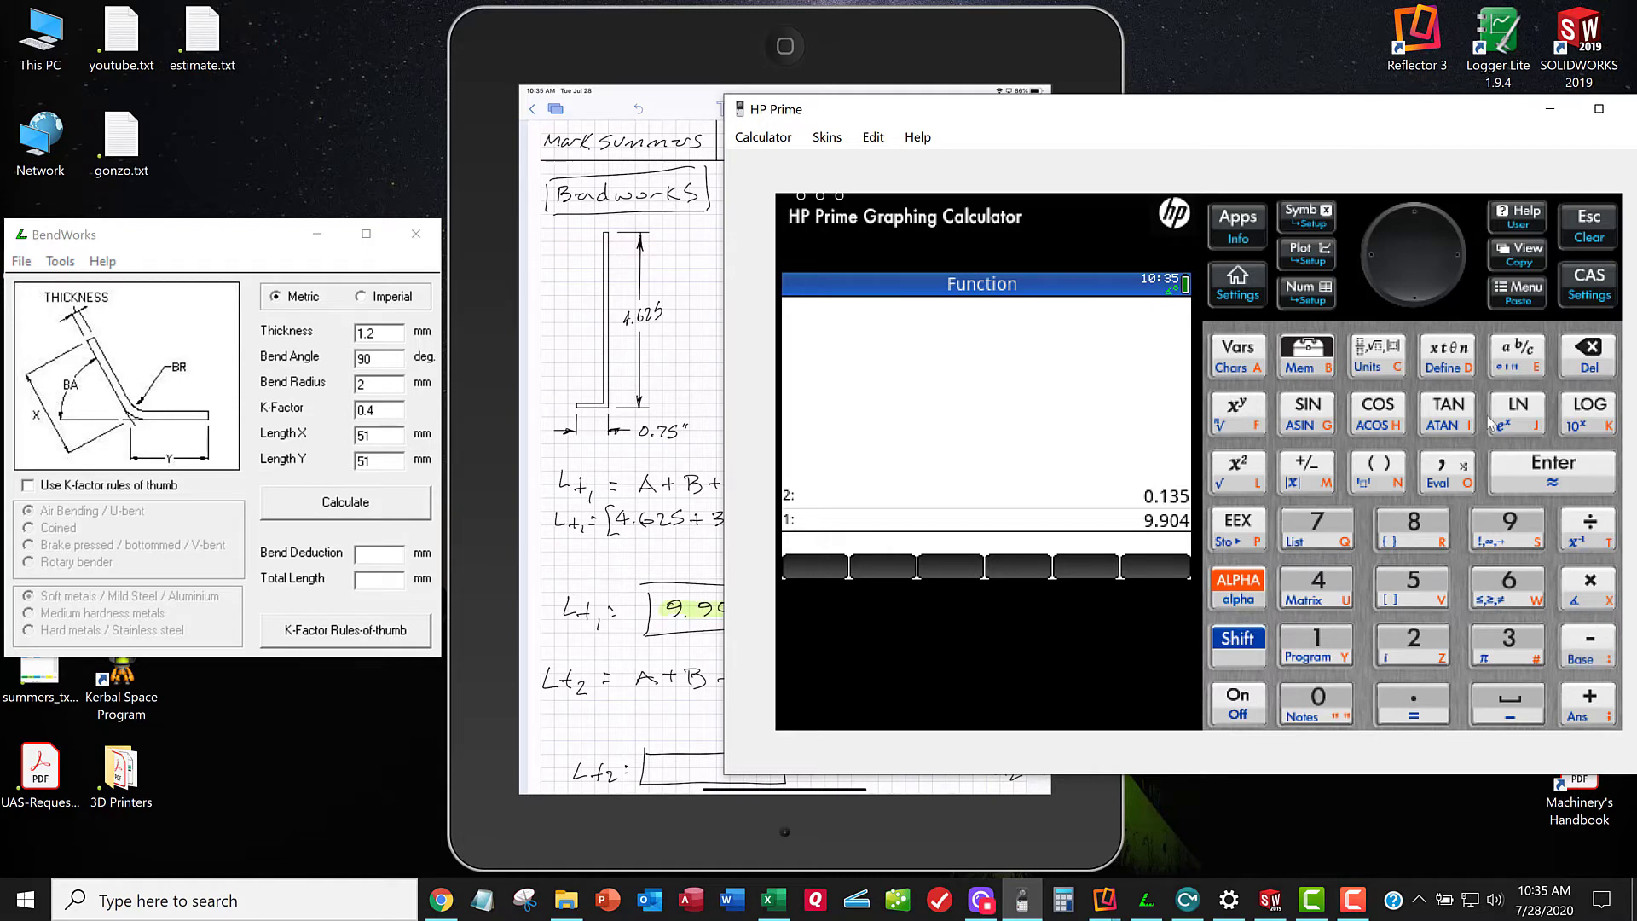
Step: Bring the iPad notes page back in front of the calculator
click(970, 47)
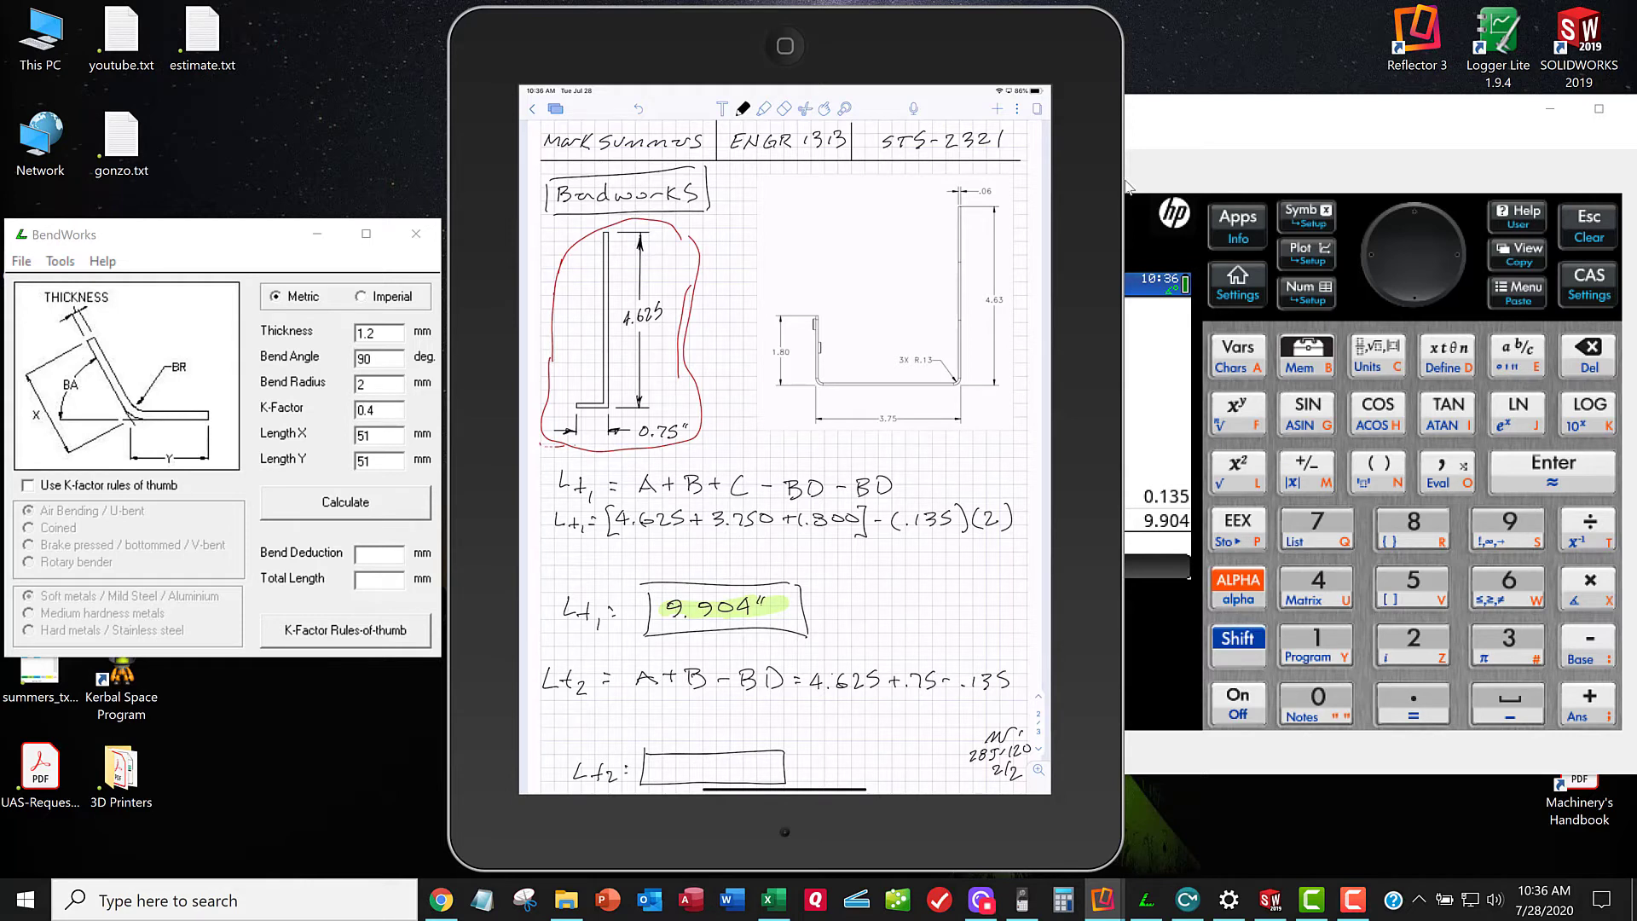
Step: Add 4.625 and 0.75 to get 5.375, then subtract 0.135 for Lt2 = 5.240
click(1272, 120)
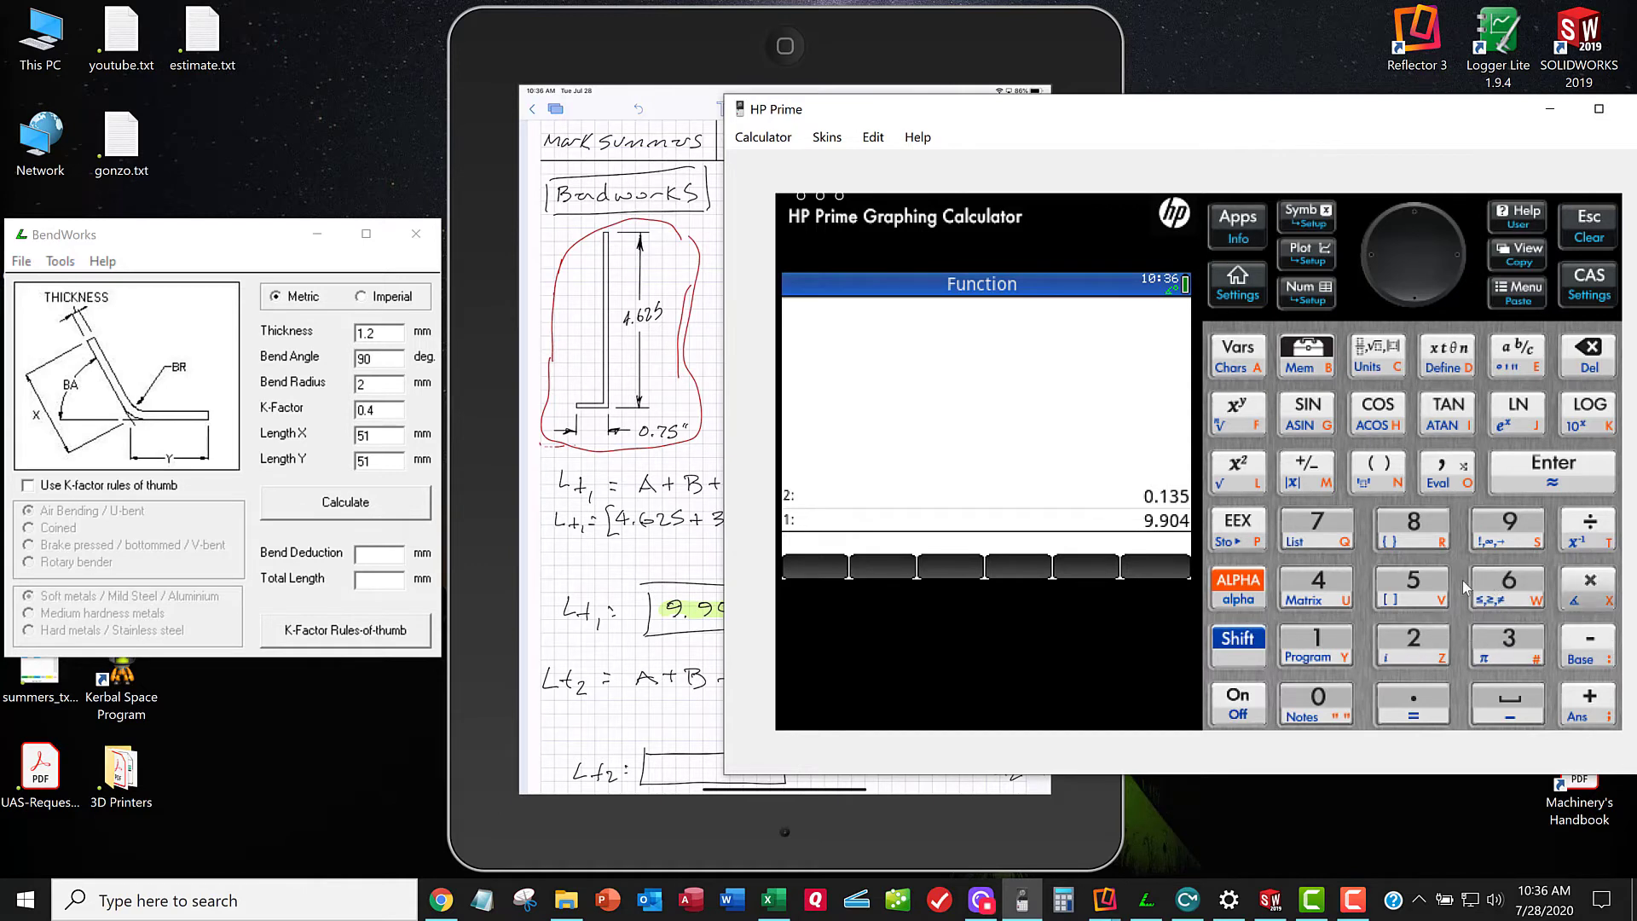
click(1461, 471)
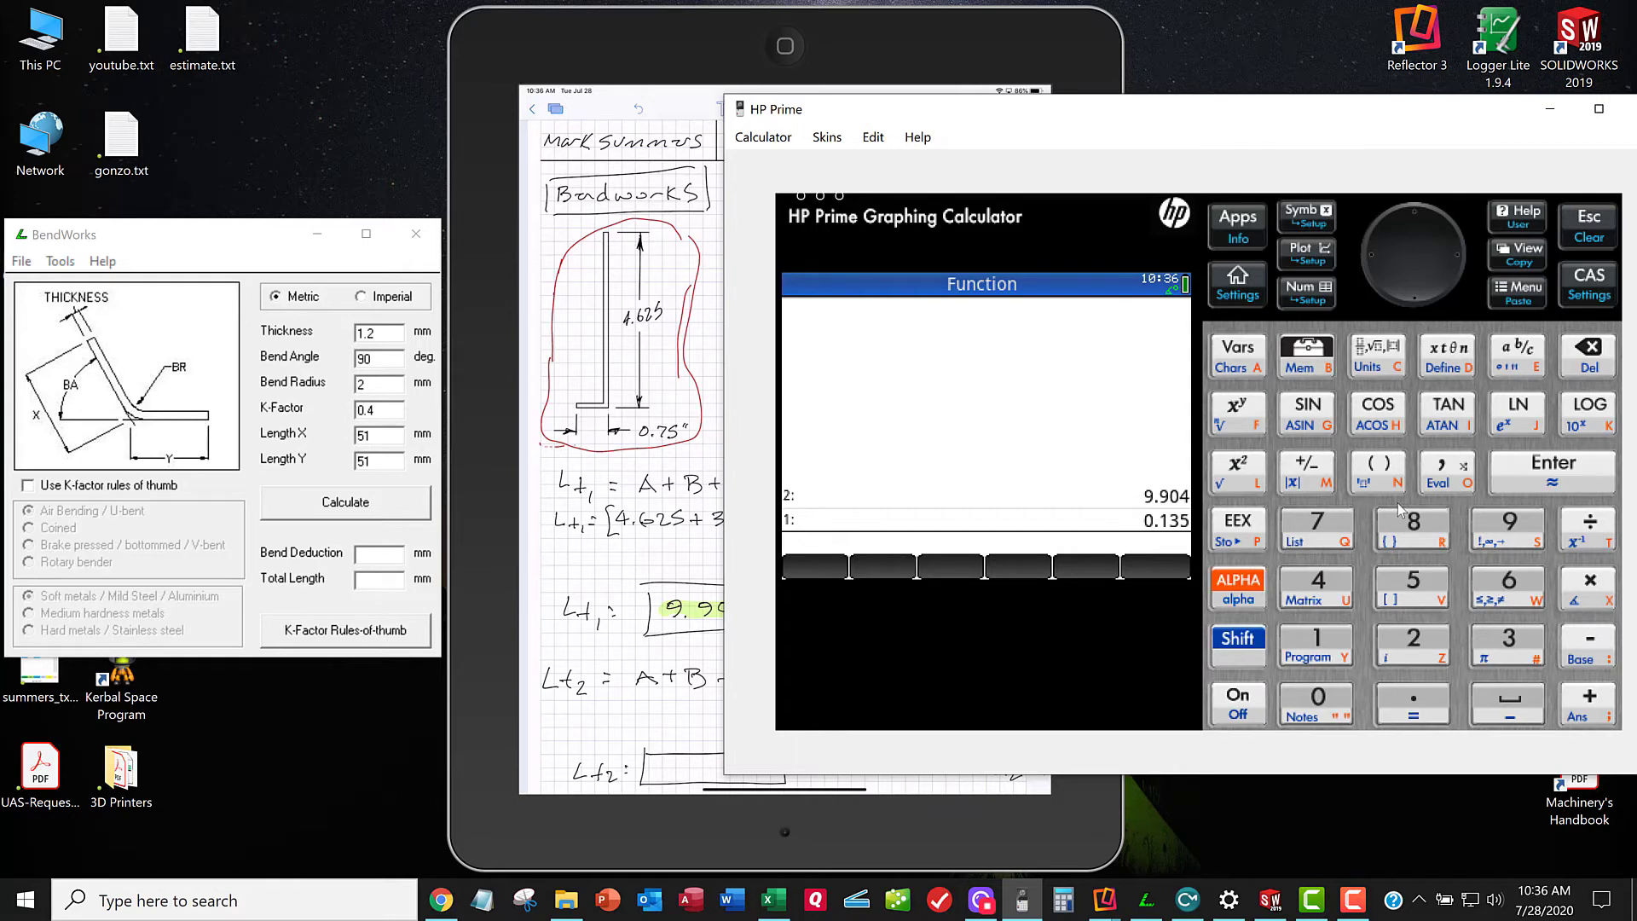
text(4.625)
click(1575, 480)
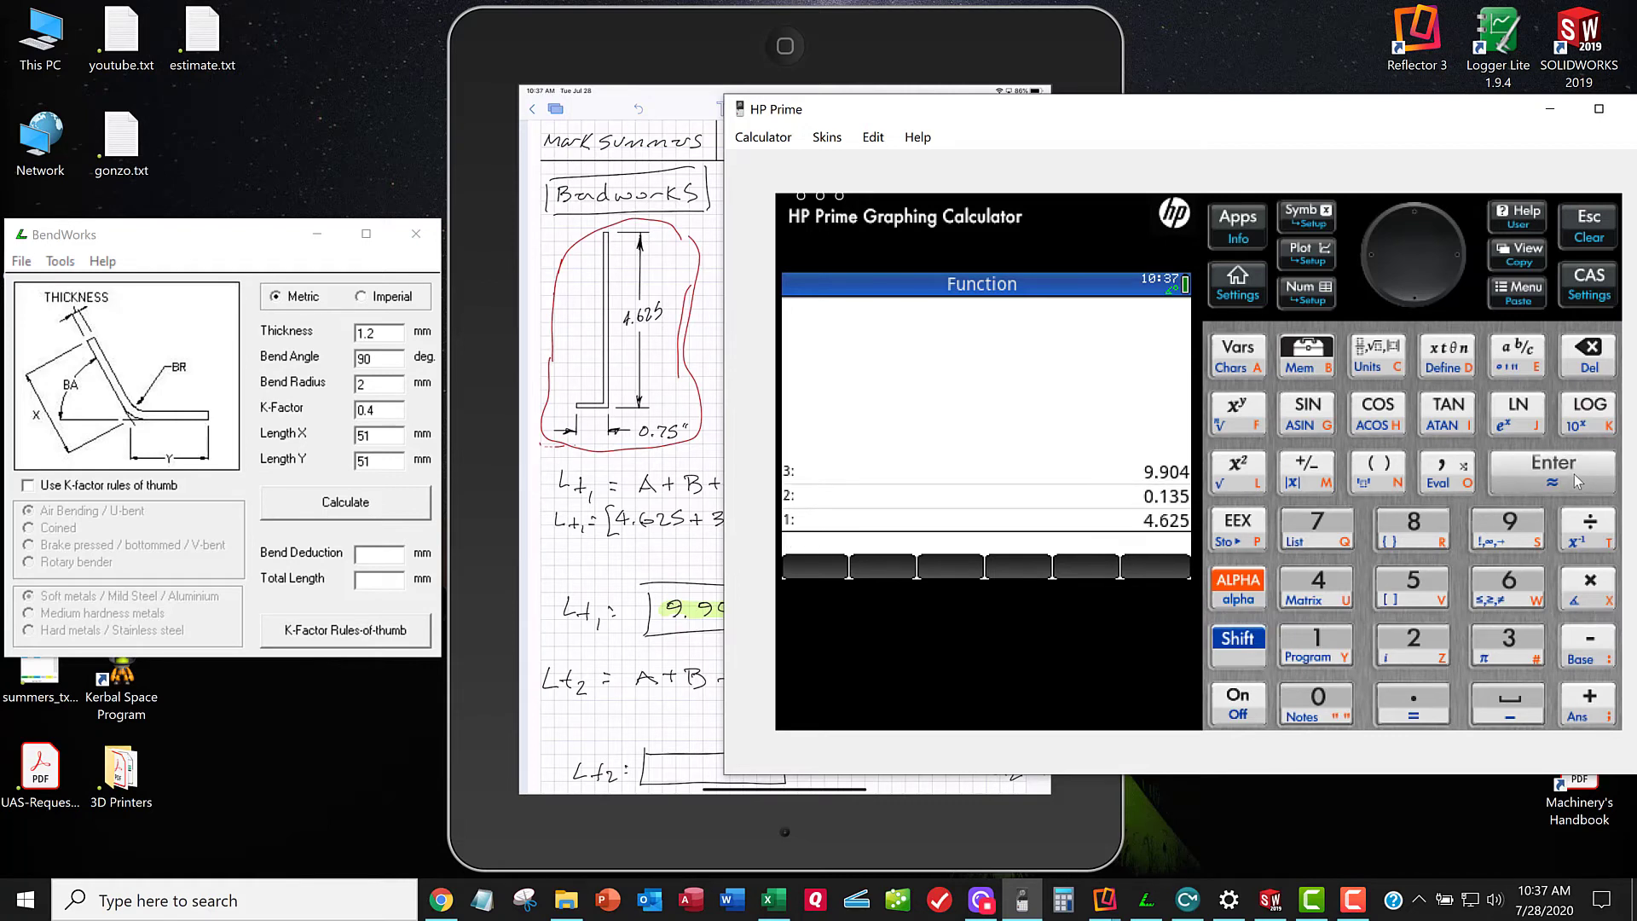
text(.75)
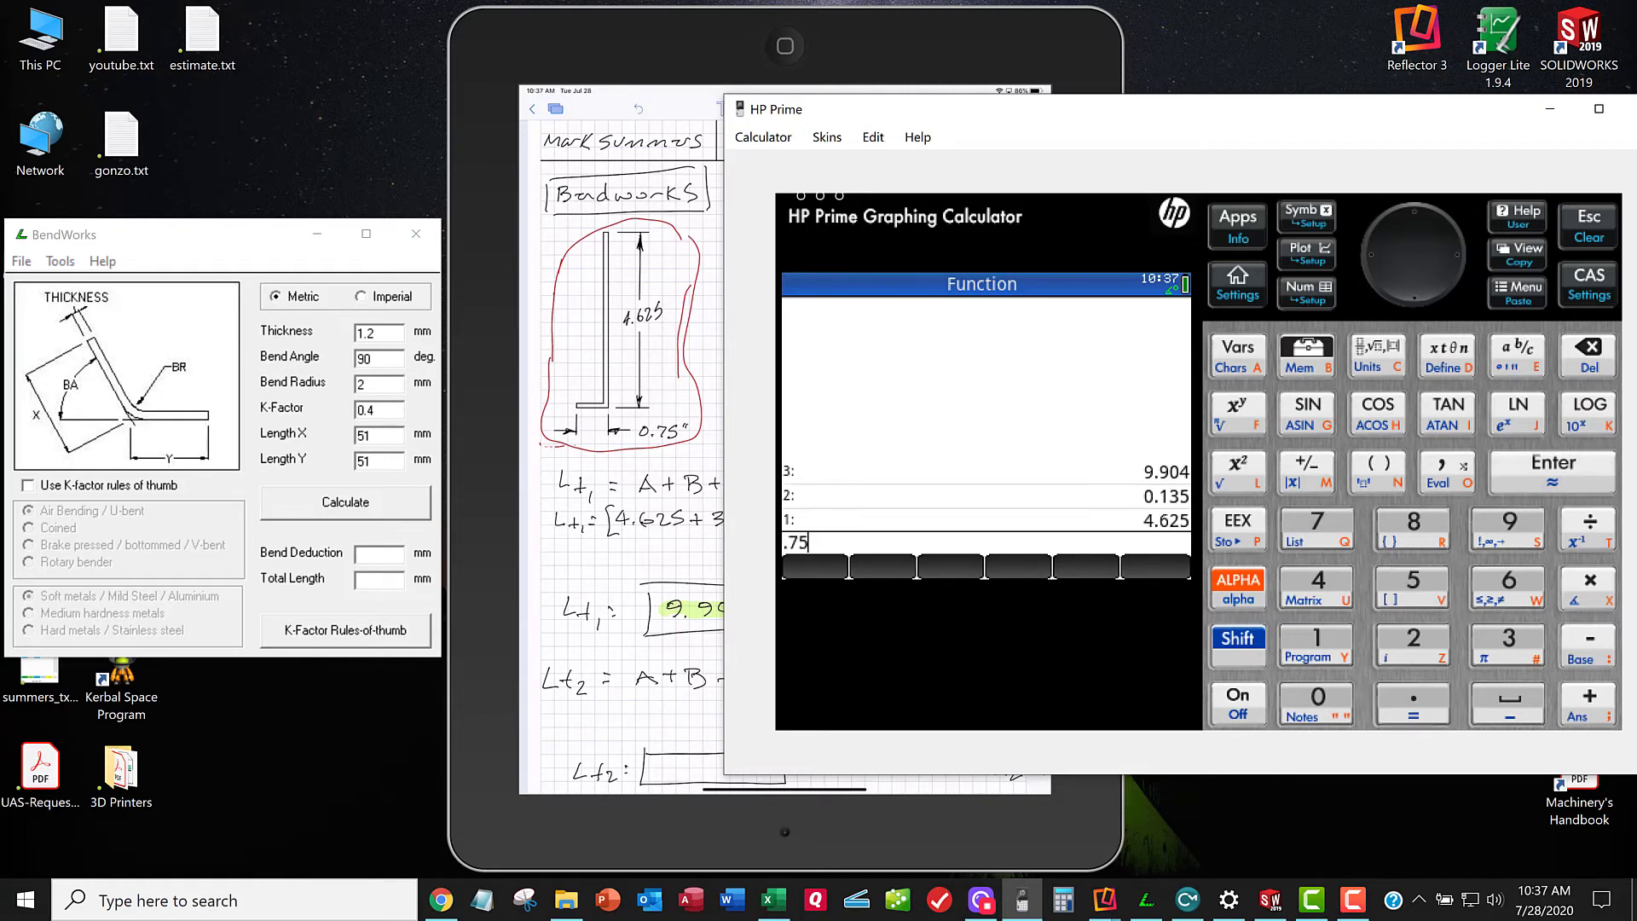
click(1589, 704)
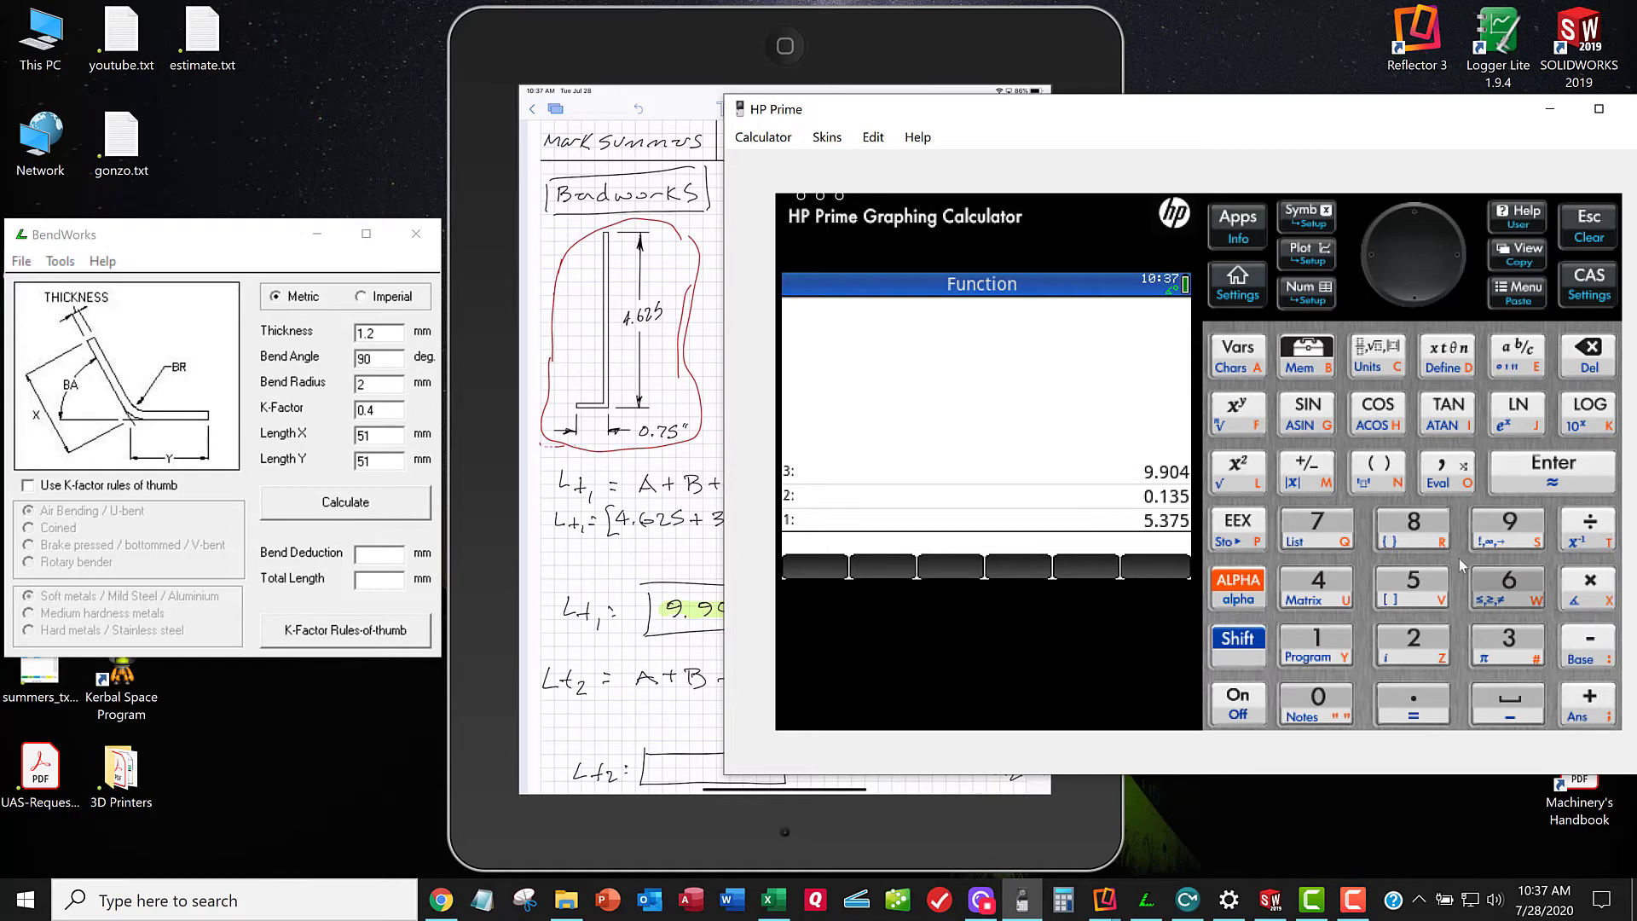
click(1447, 472)
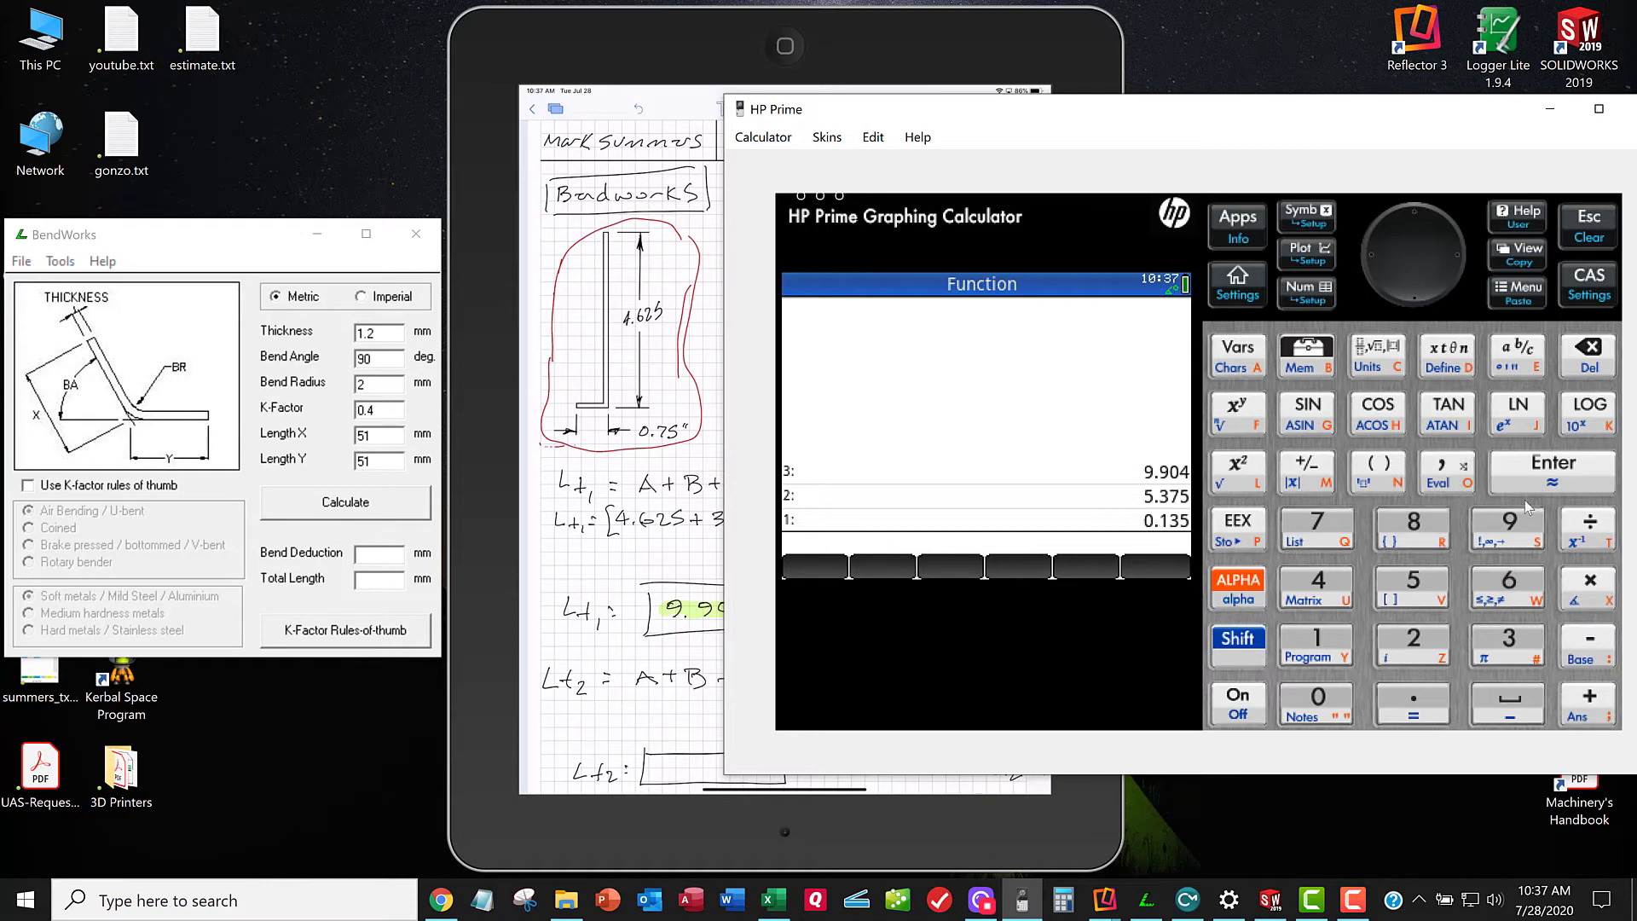
click(1587, 647)
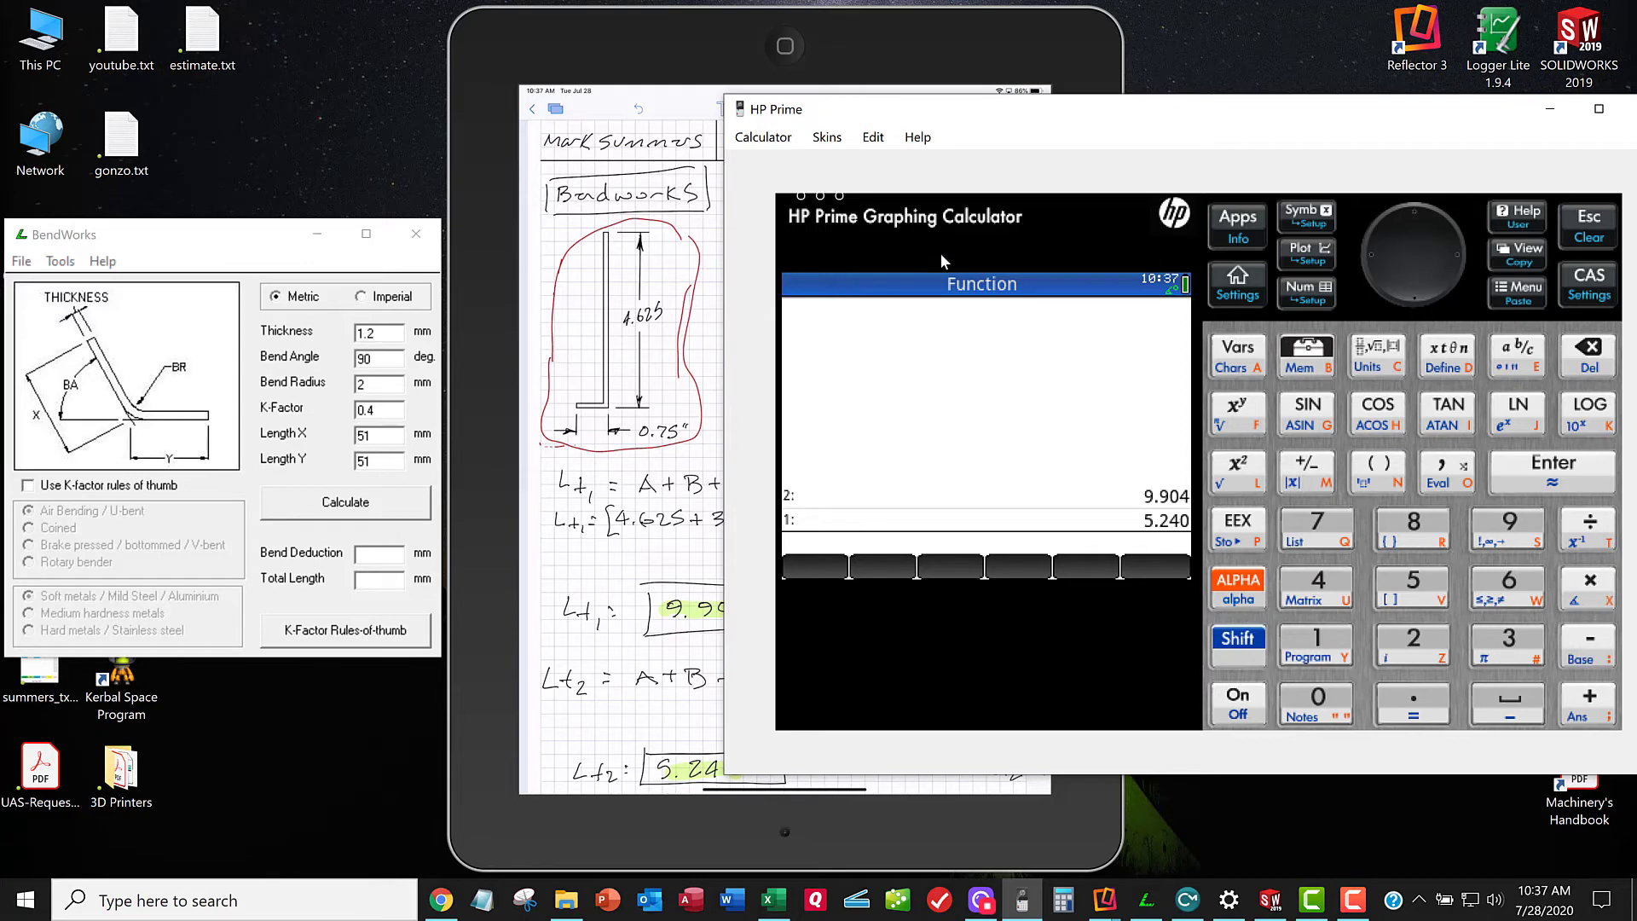
Step: Switch between the notes and the calculator, ending with the notes page in front
click(847, 34)
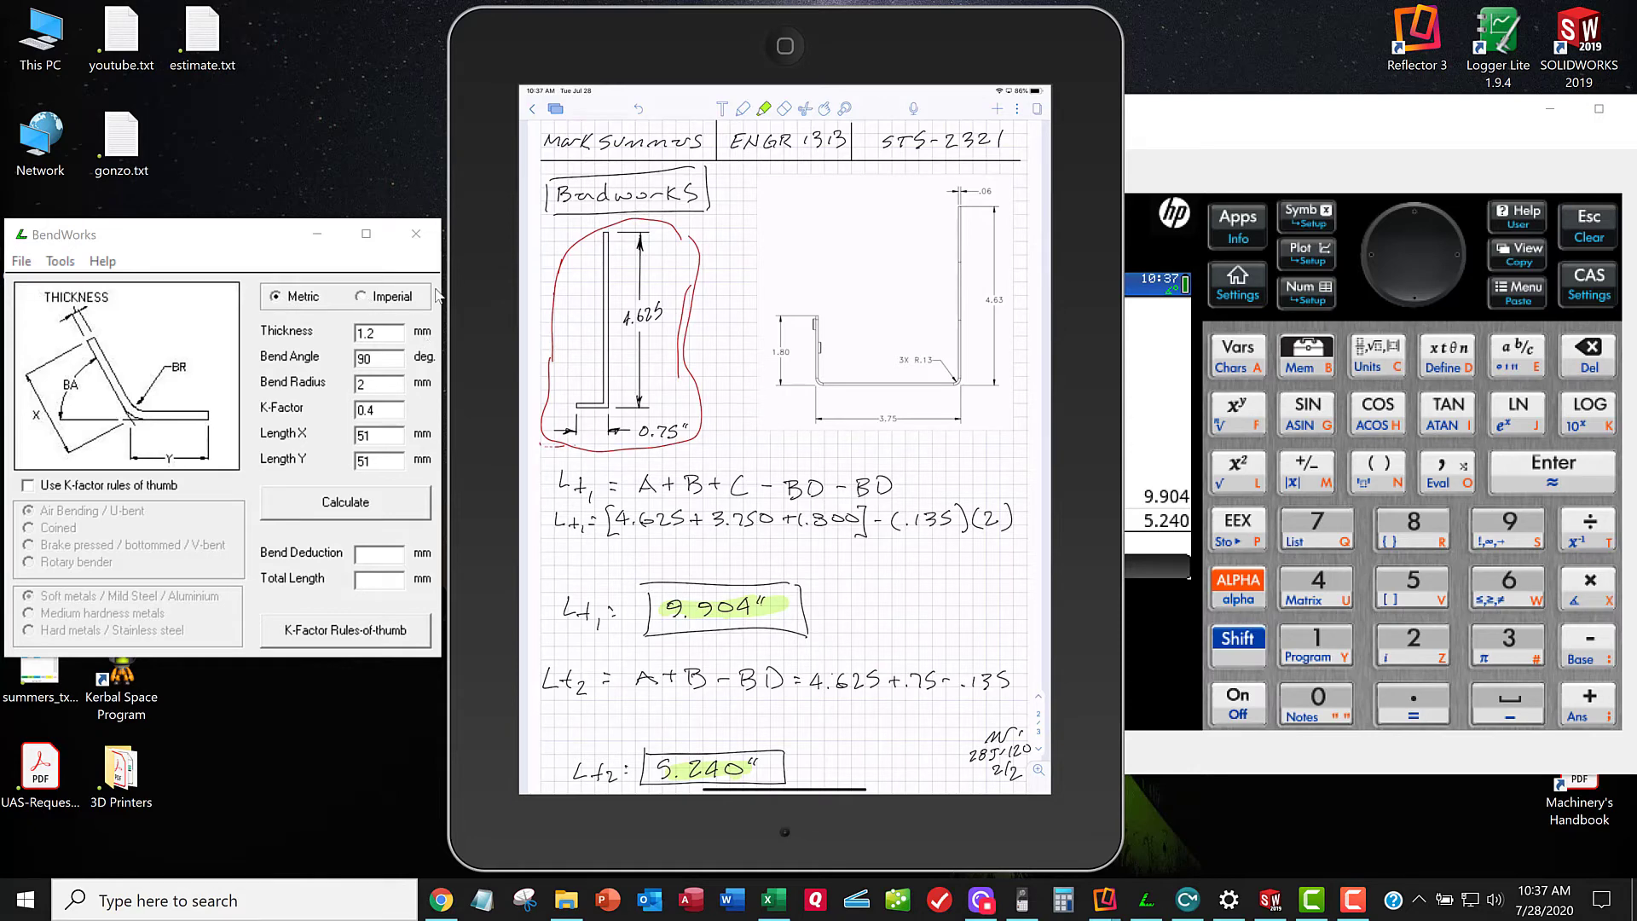
click(1208, 129)
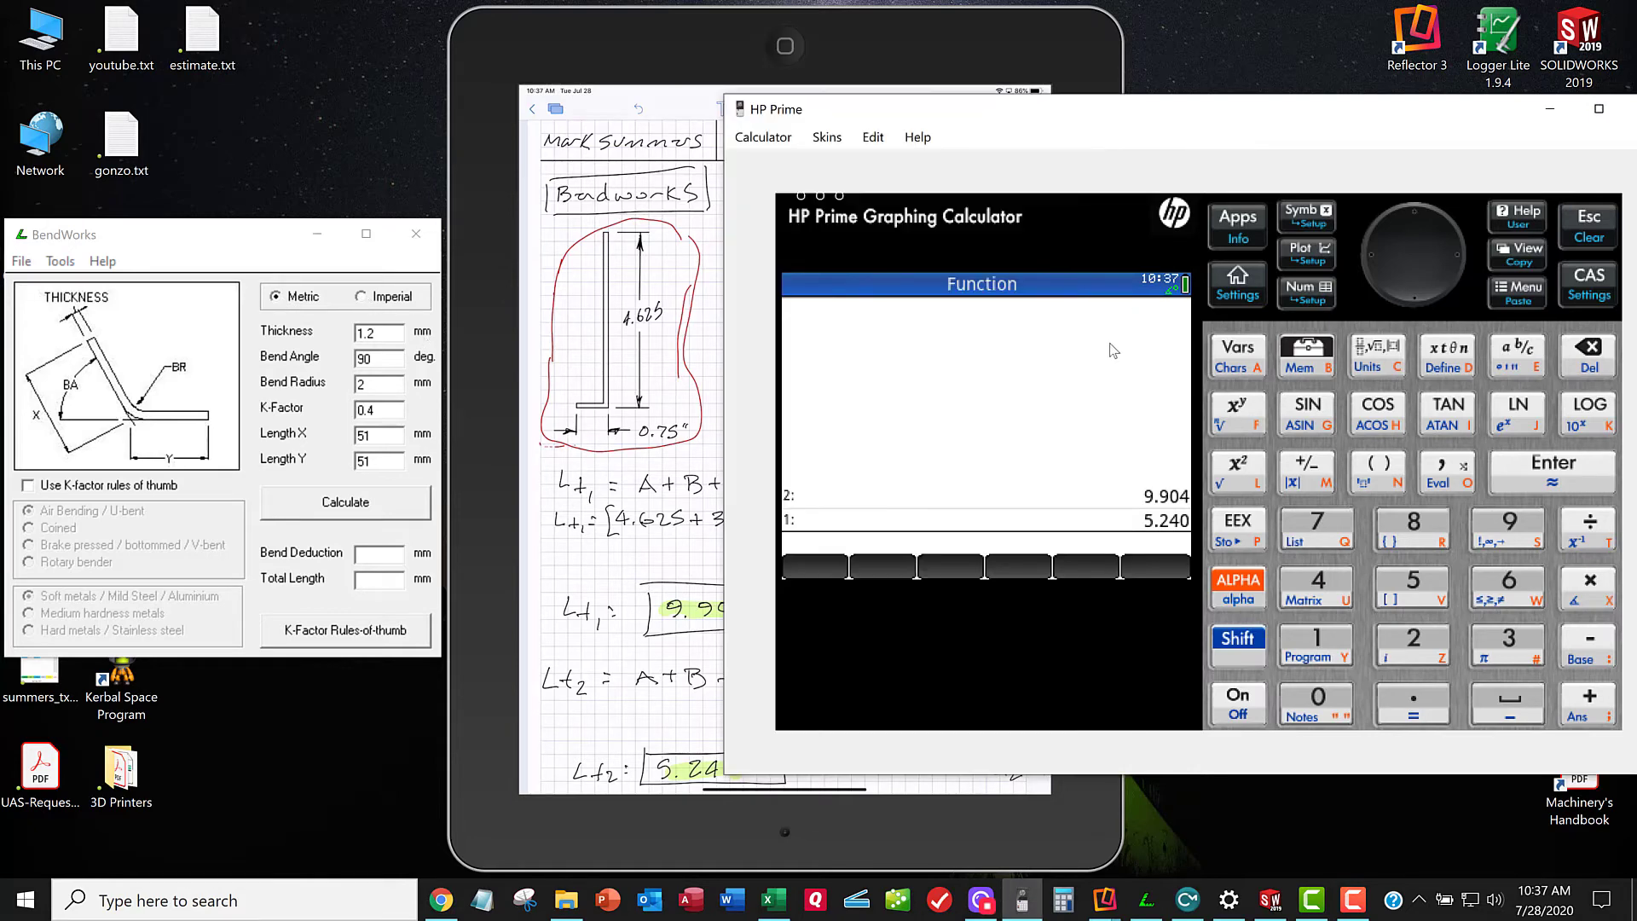
click(656, 75)
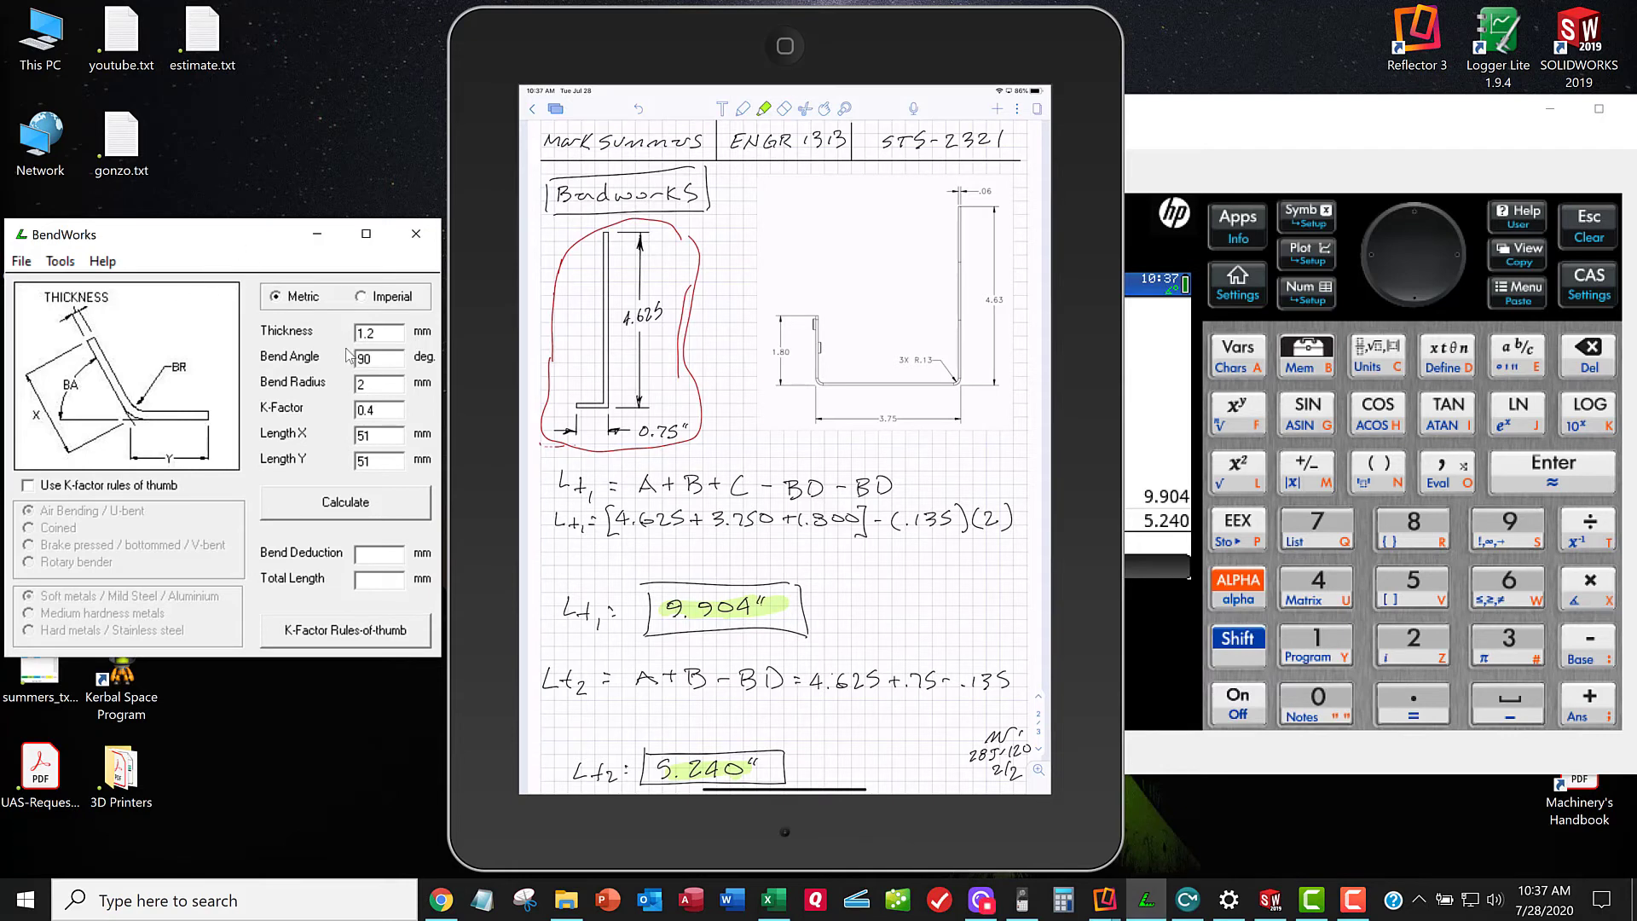
Step: Enter inches, thickness .0625, radius .125, K-factor 0.44, legs 4.625 and .75, and calculate
click(385, 298)
key(Tab)
text(.0625)
click(383, 383)
key(BackSpace)
text(.125)
click(386, 408)
text(4)
key(Tab)
text(4.625)
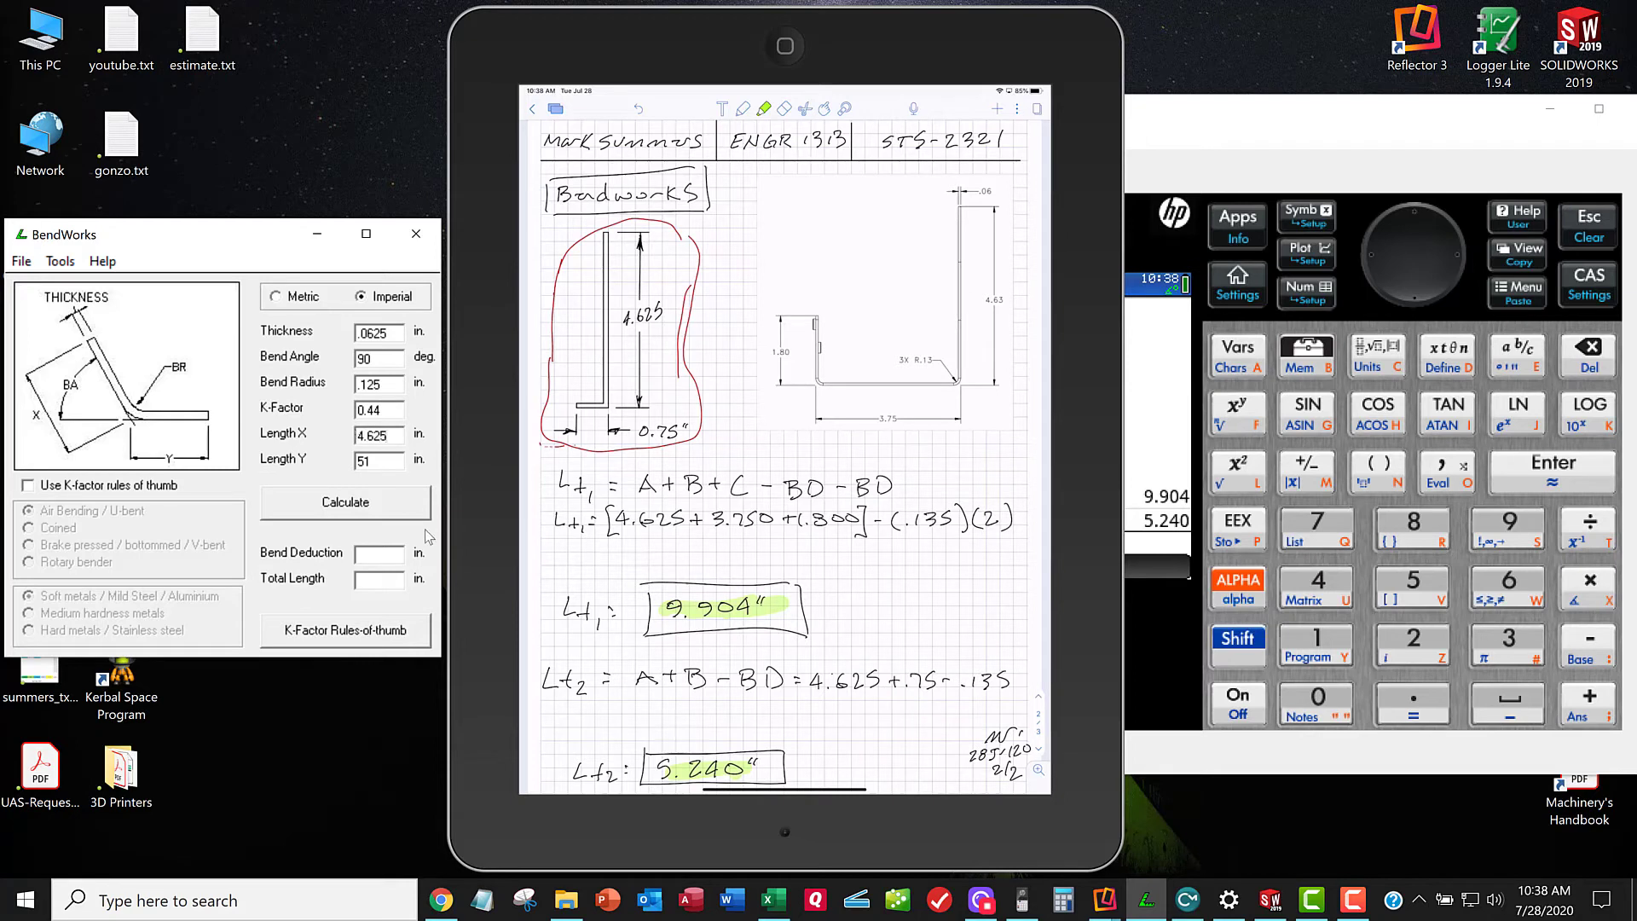
key(Tab)
text(.75)
click(313, 508)
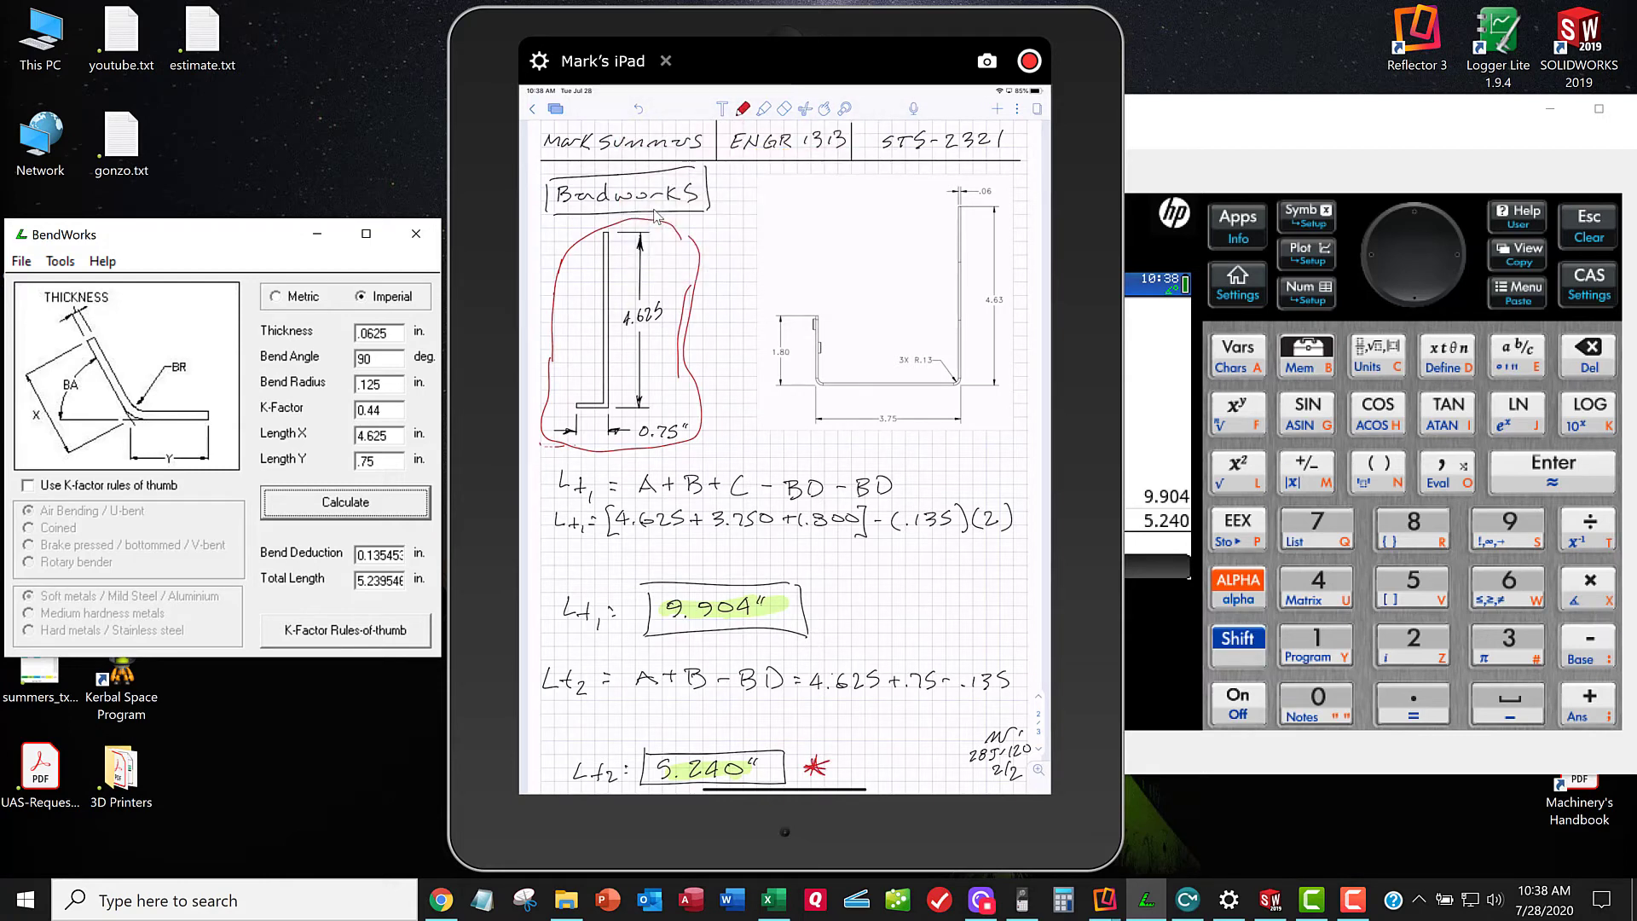
Step: Replace the Length Y value .75 with 1.8785 inches
click(237, 222)
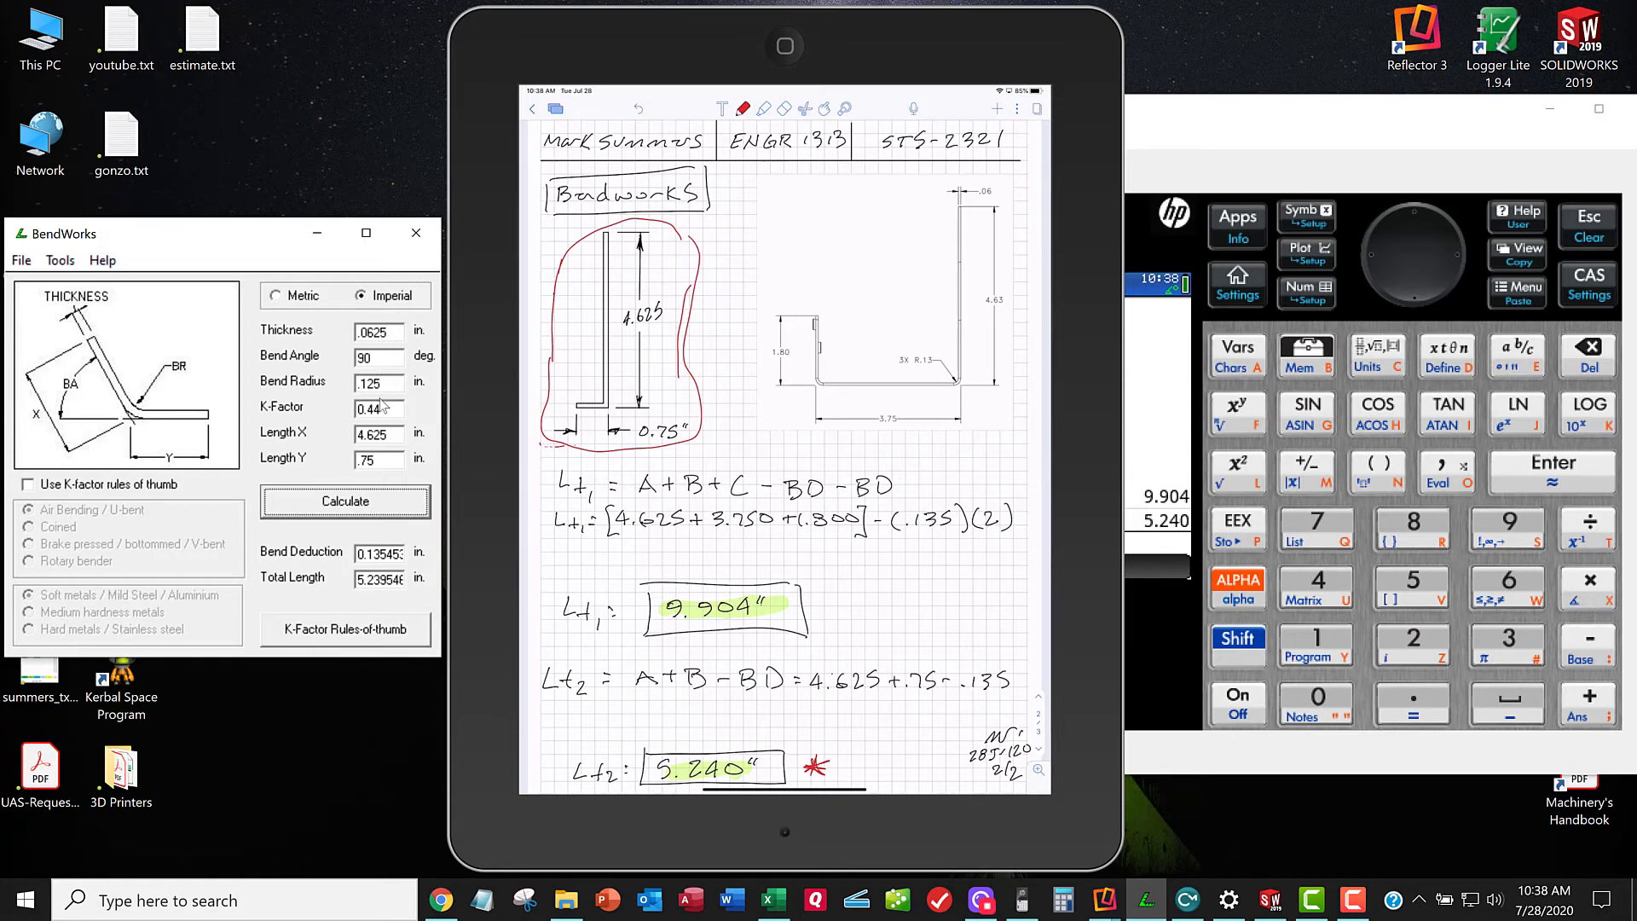
drag(389, 460, 310, 460)
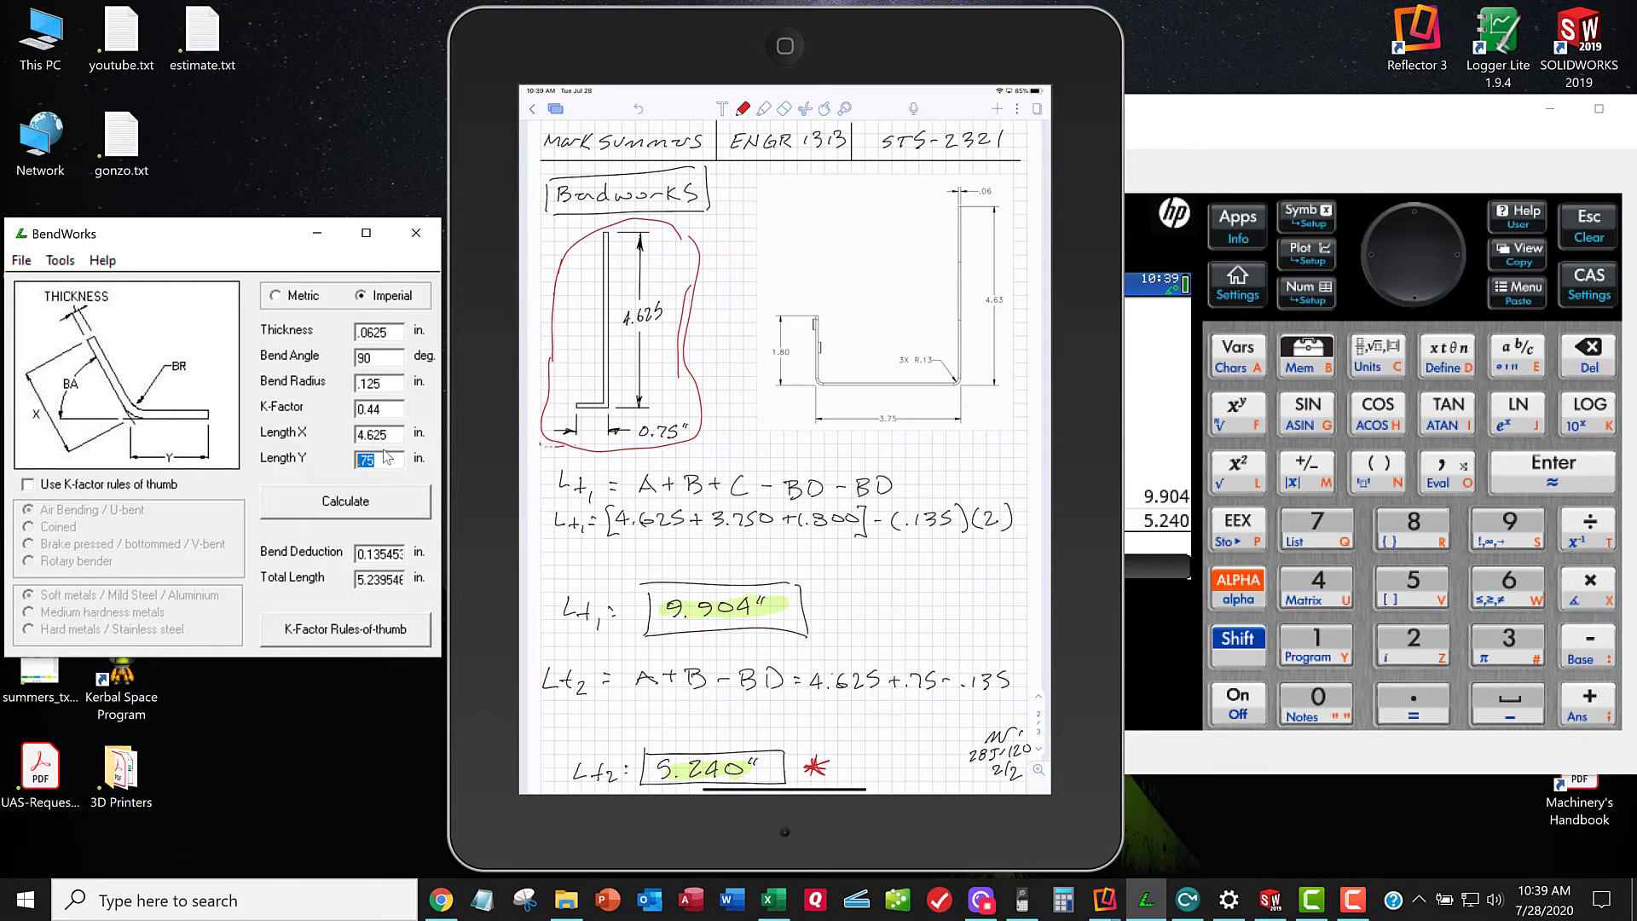
text(1.8785)
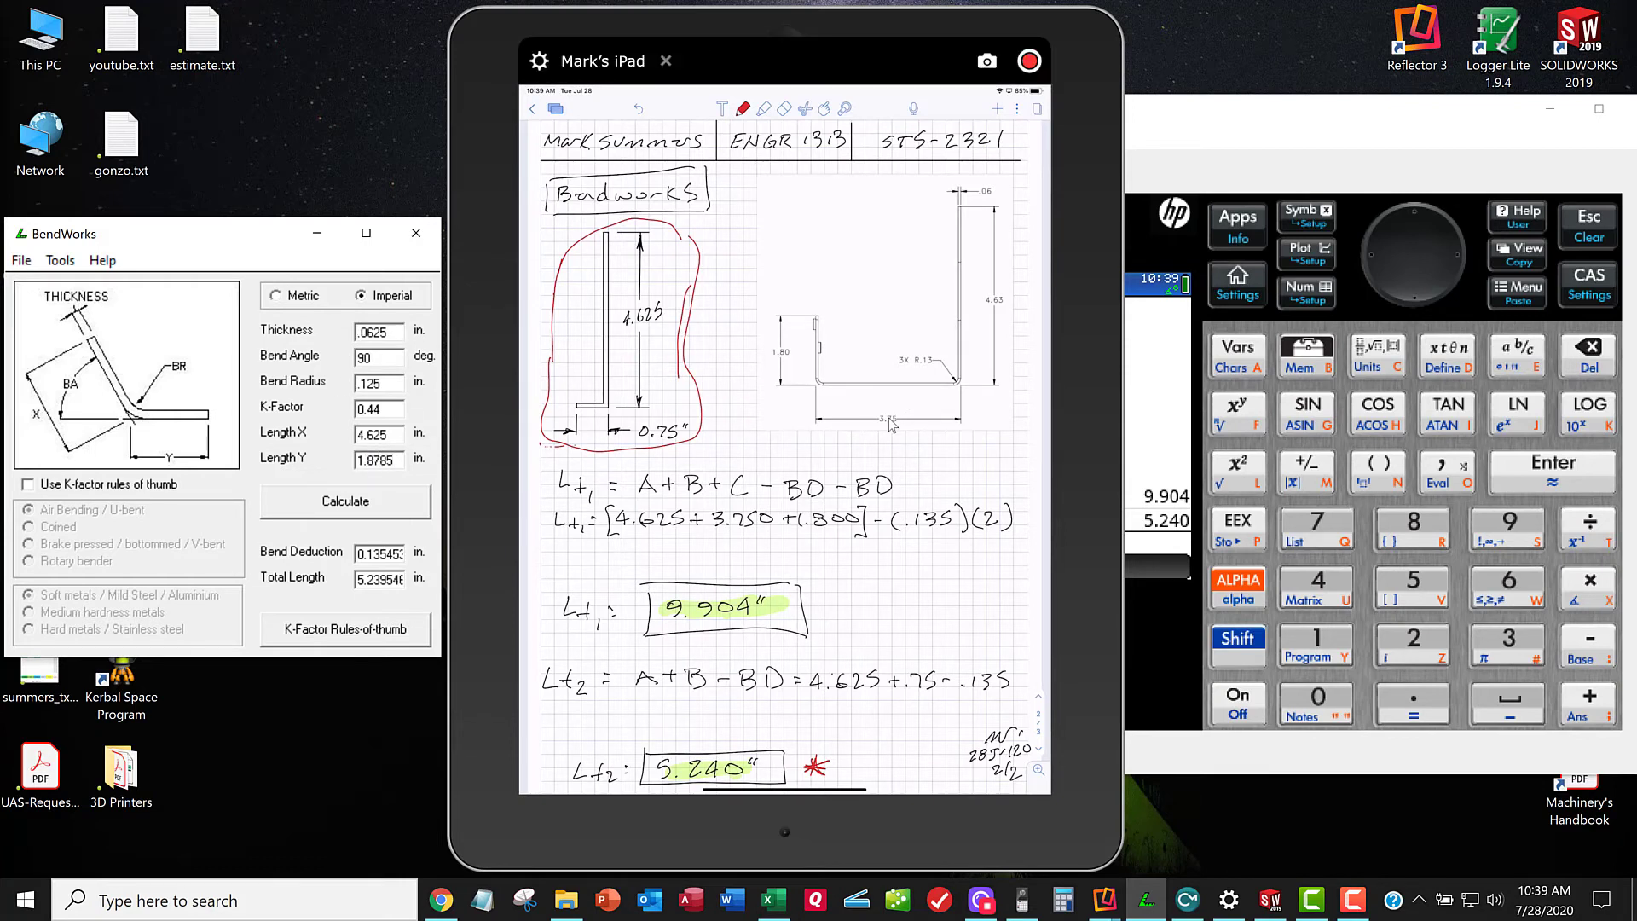
Step: Calculate BendWorks total lengths with Y 1.8785: 6.368 in for X 4.625, 3.543046 in for X 1.8
click(376, 504)
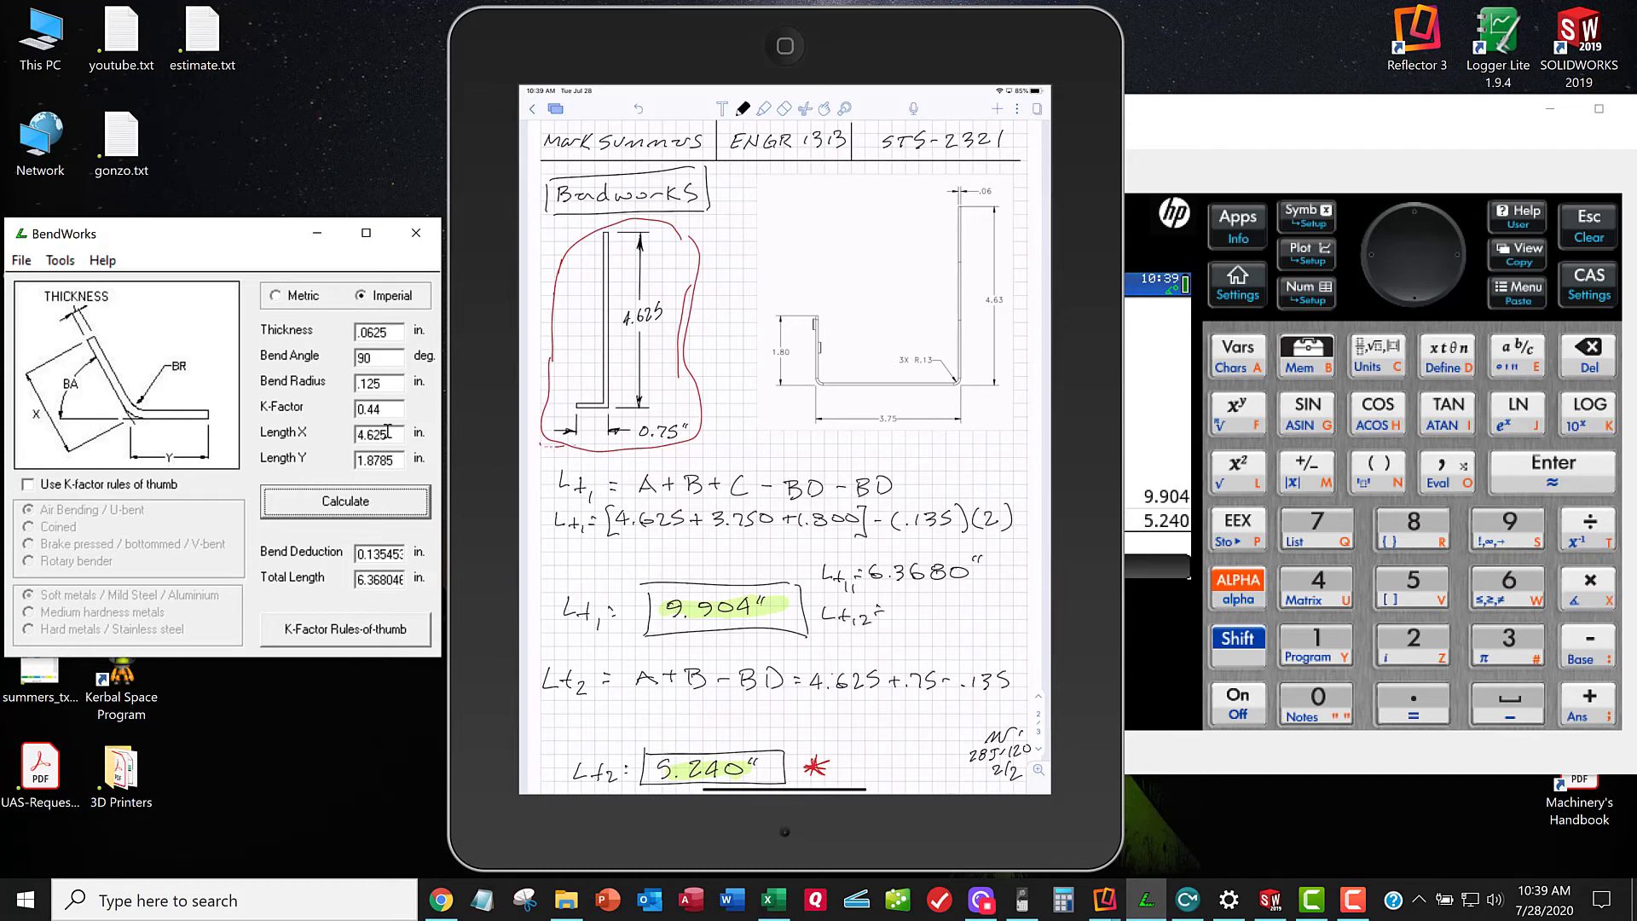
drag(389, 435, 336, 433)
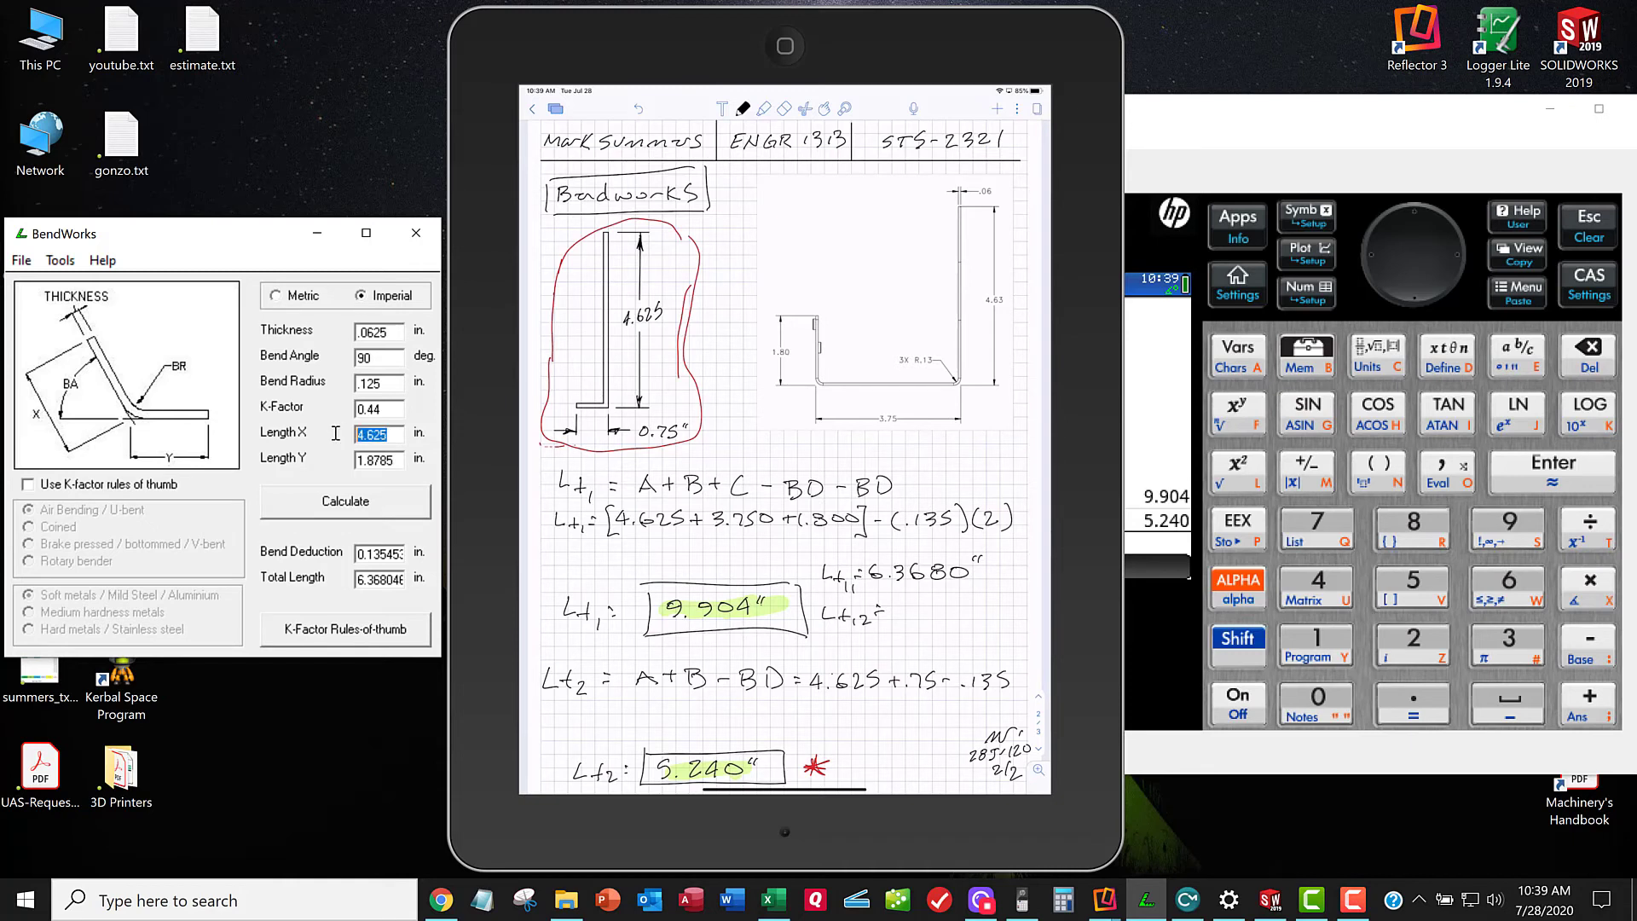
text(1.8)
click(351, 503)
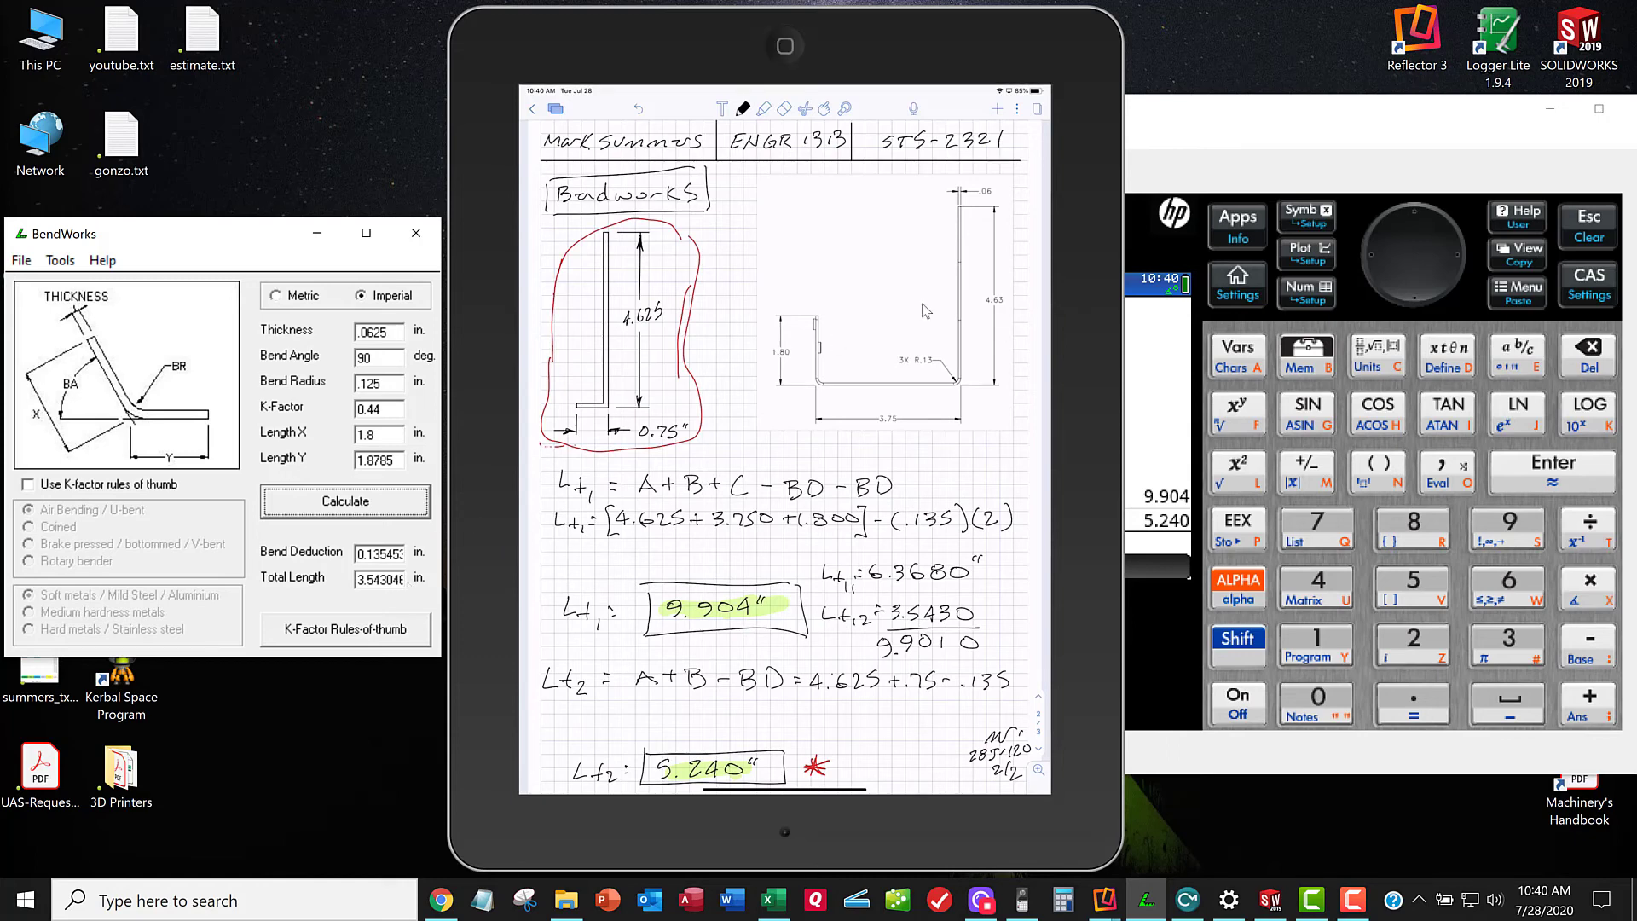
Step: Enter 3.54304 onto the HP Prime calculator stack
click(1272, 112)
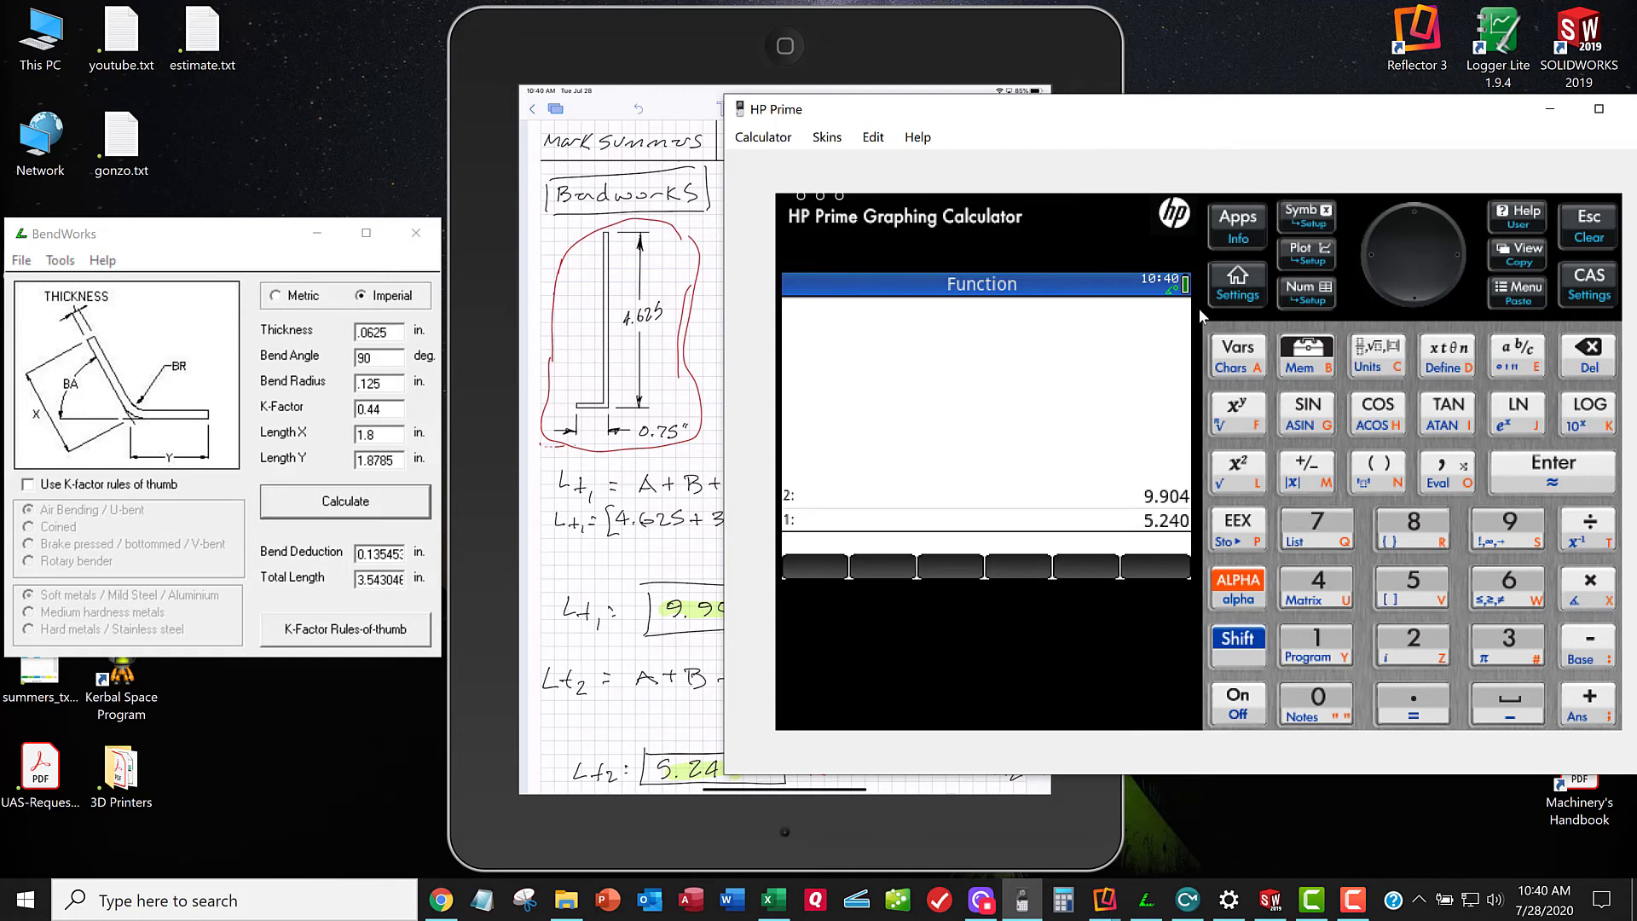
text(3.54304)
key(Return)
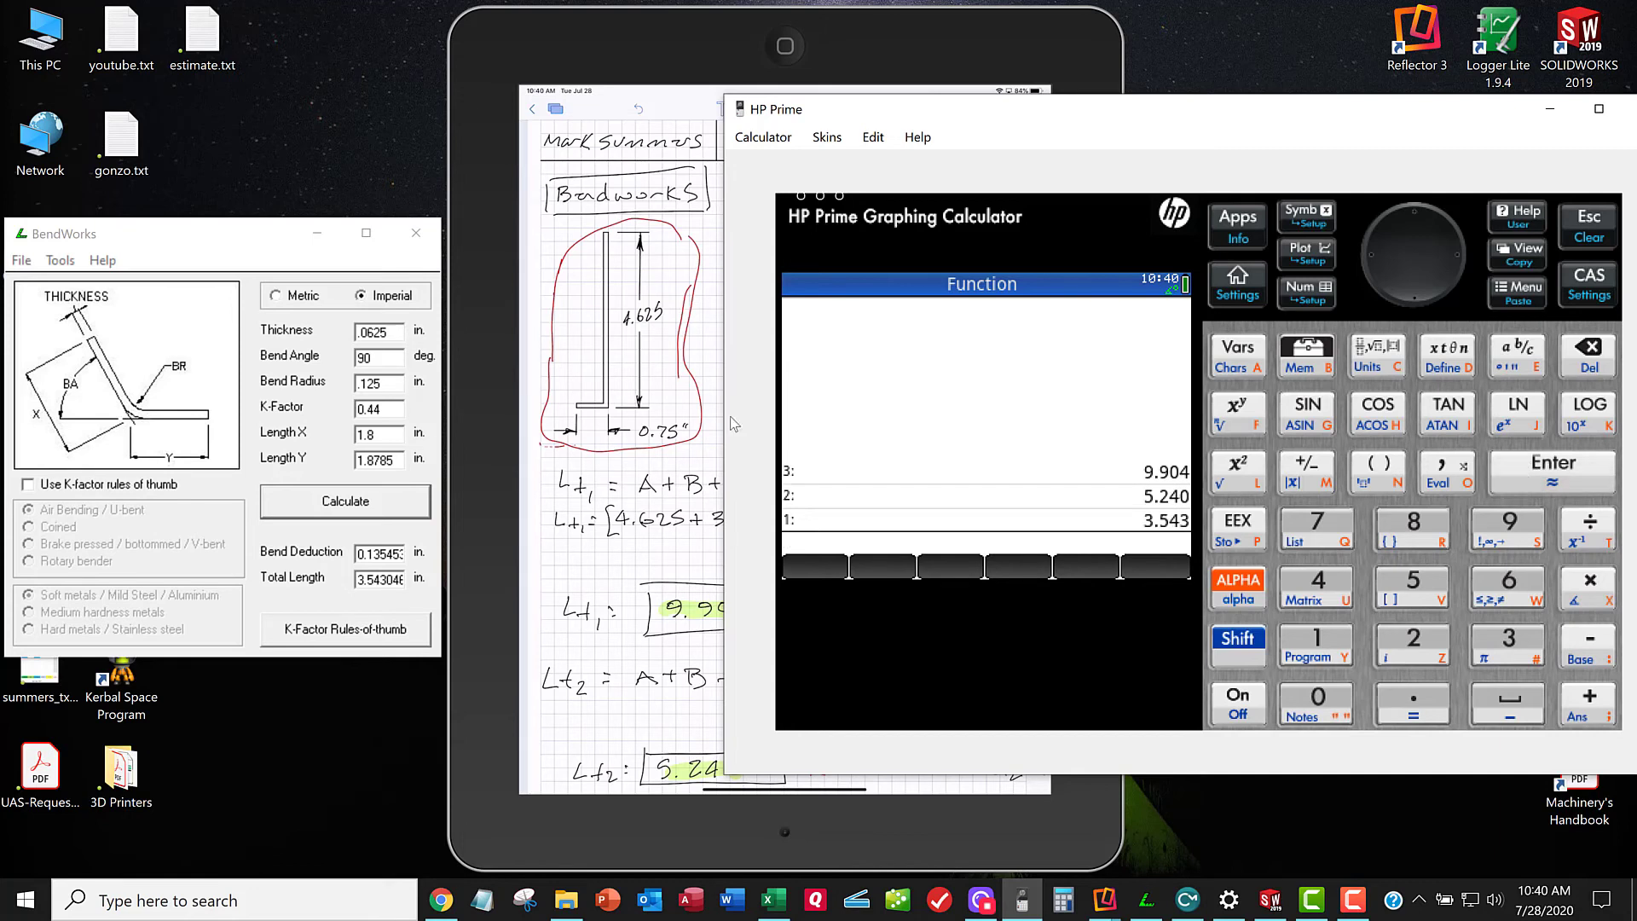
Step: Reset BendWorks Length X to 4.625 and correct Length Y to 1.875
double_click(388, 434)
text(4.)
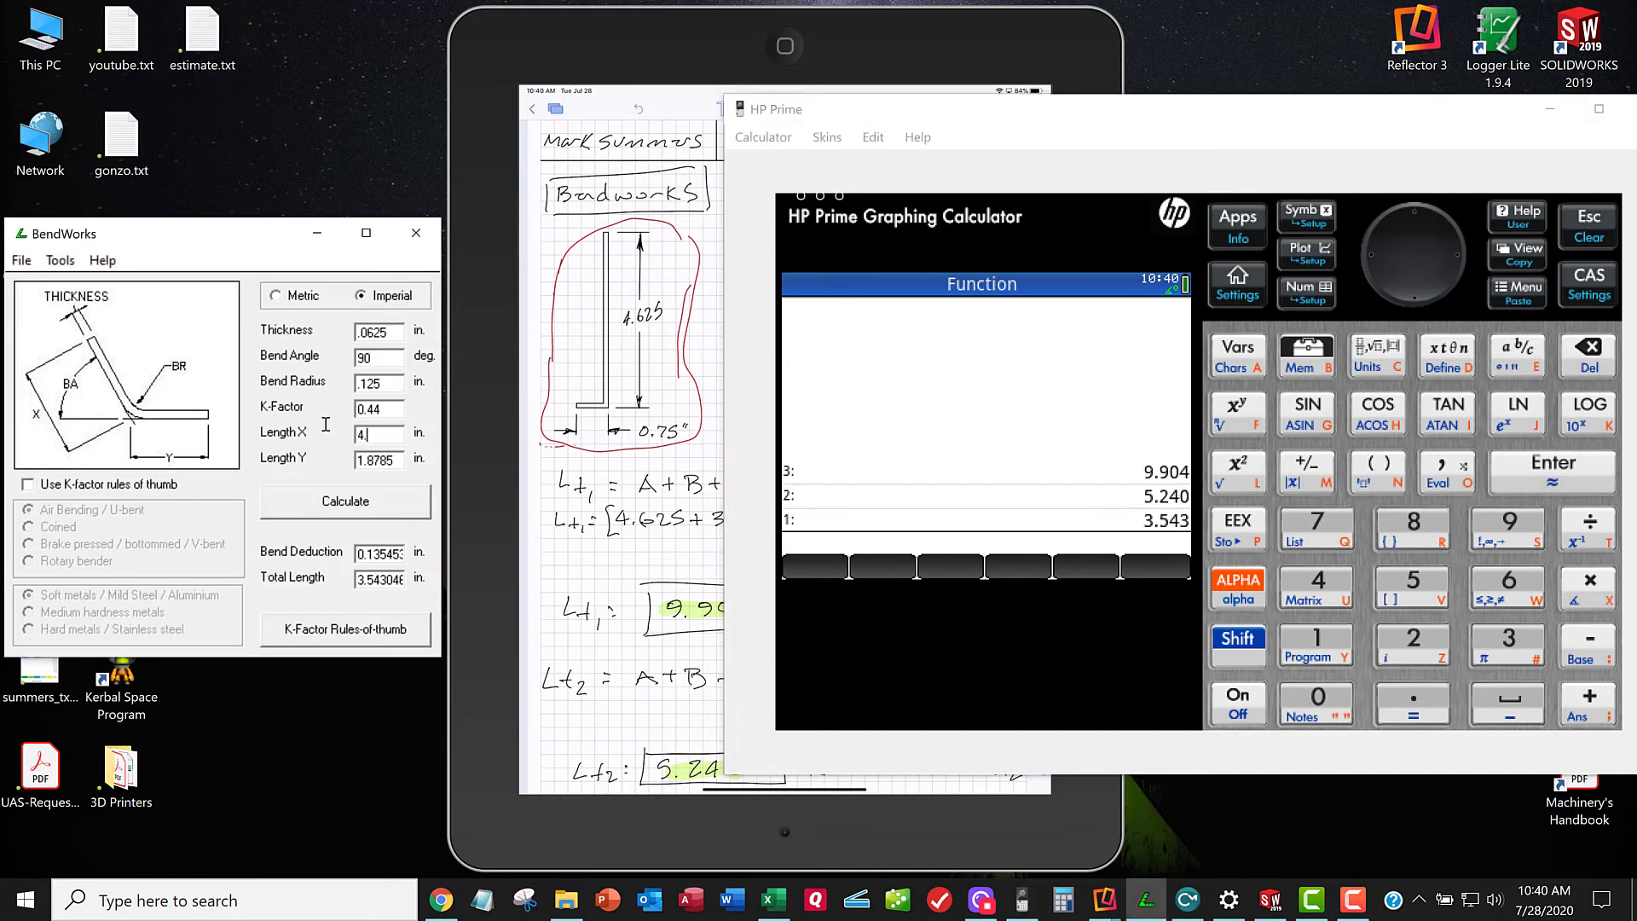
text(625)
click(387, 460)
key(BackSpace)
Step: Recalculate with Y 1.875: 6.3645 in for X 4.625, 3.539546 in for X 1.8
click(361, 509)
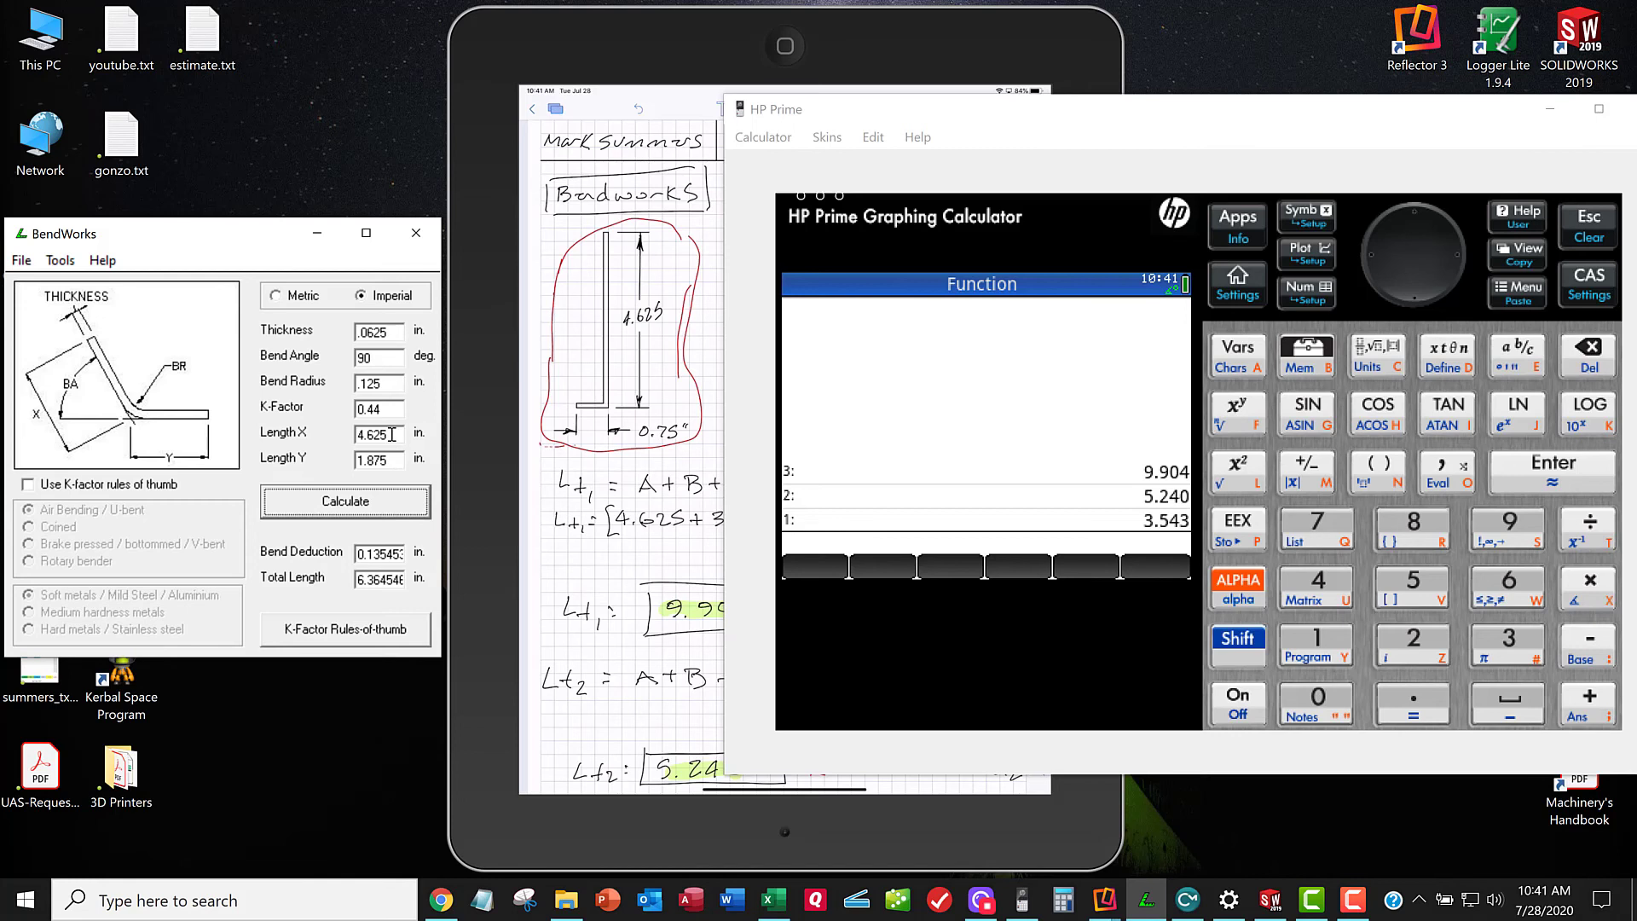
drag(391, 435, 322, 432)
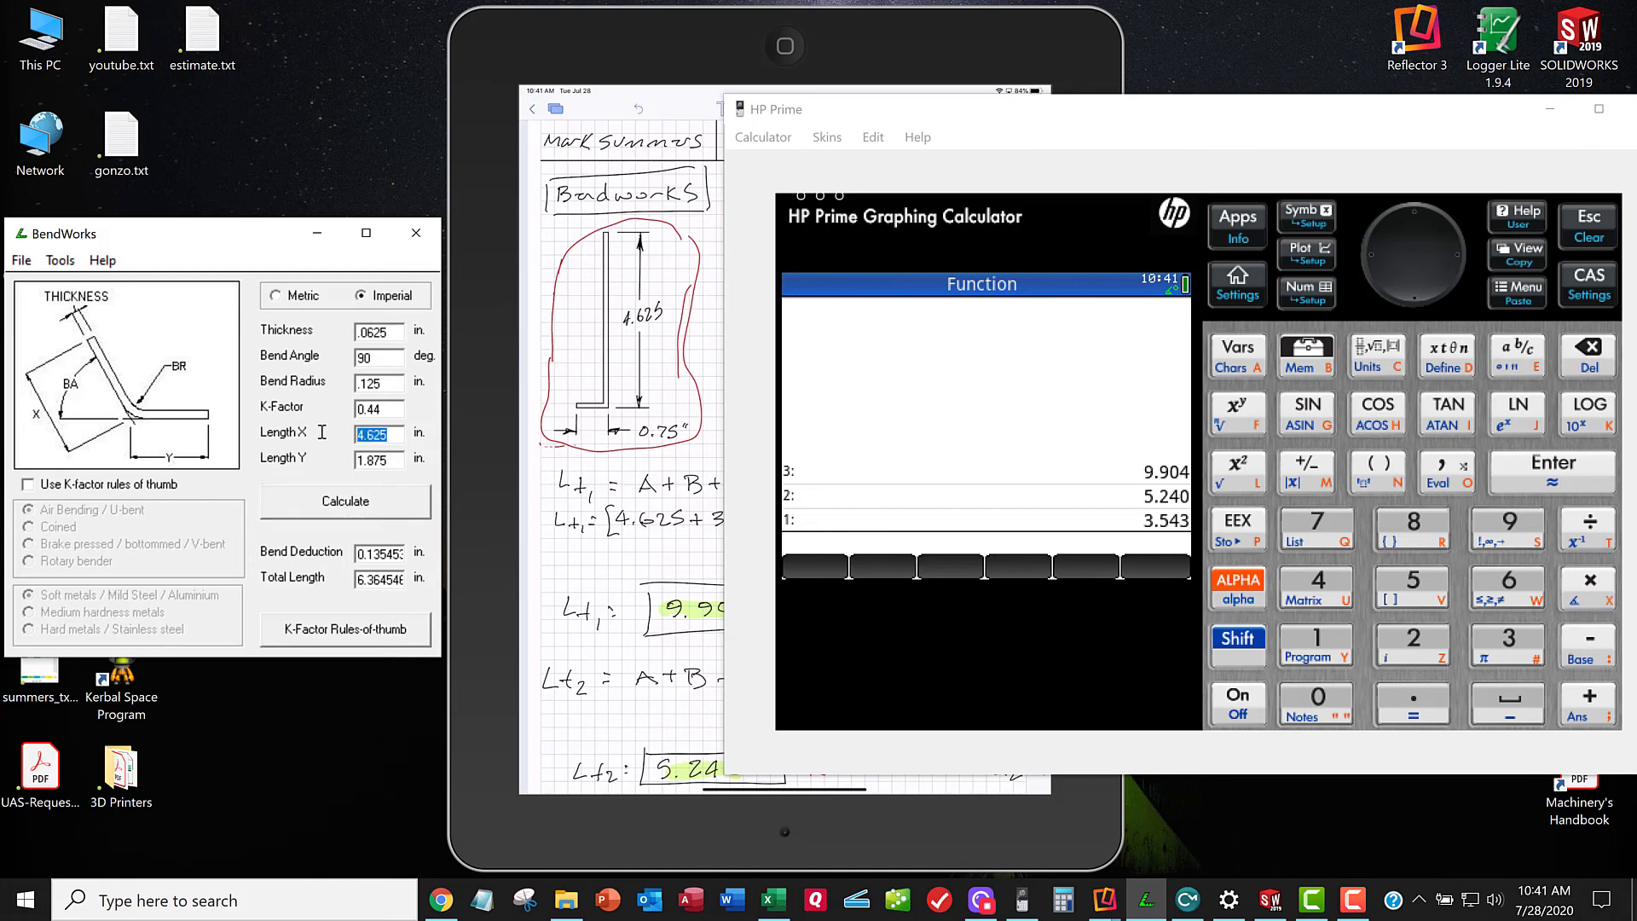
text(1.8)
click(325, 507)
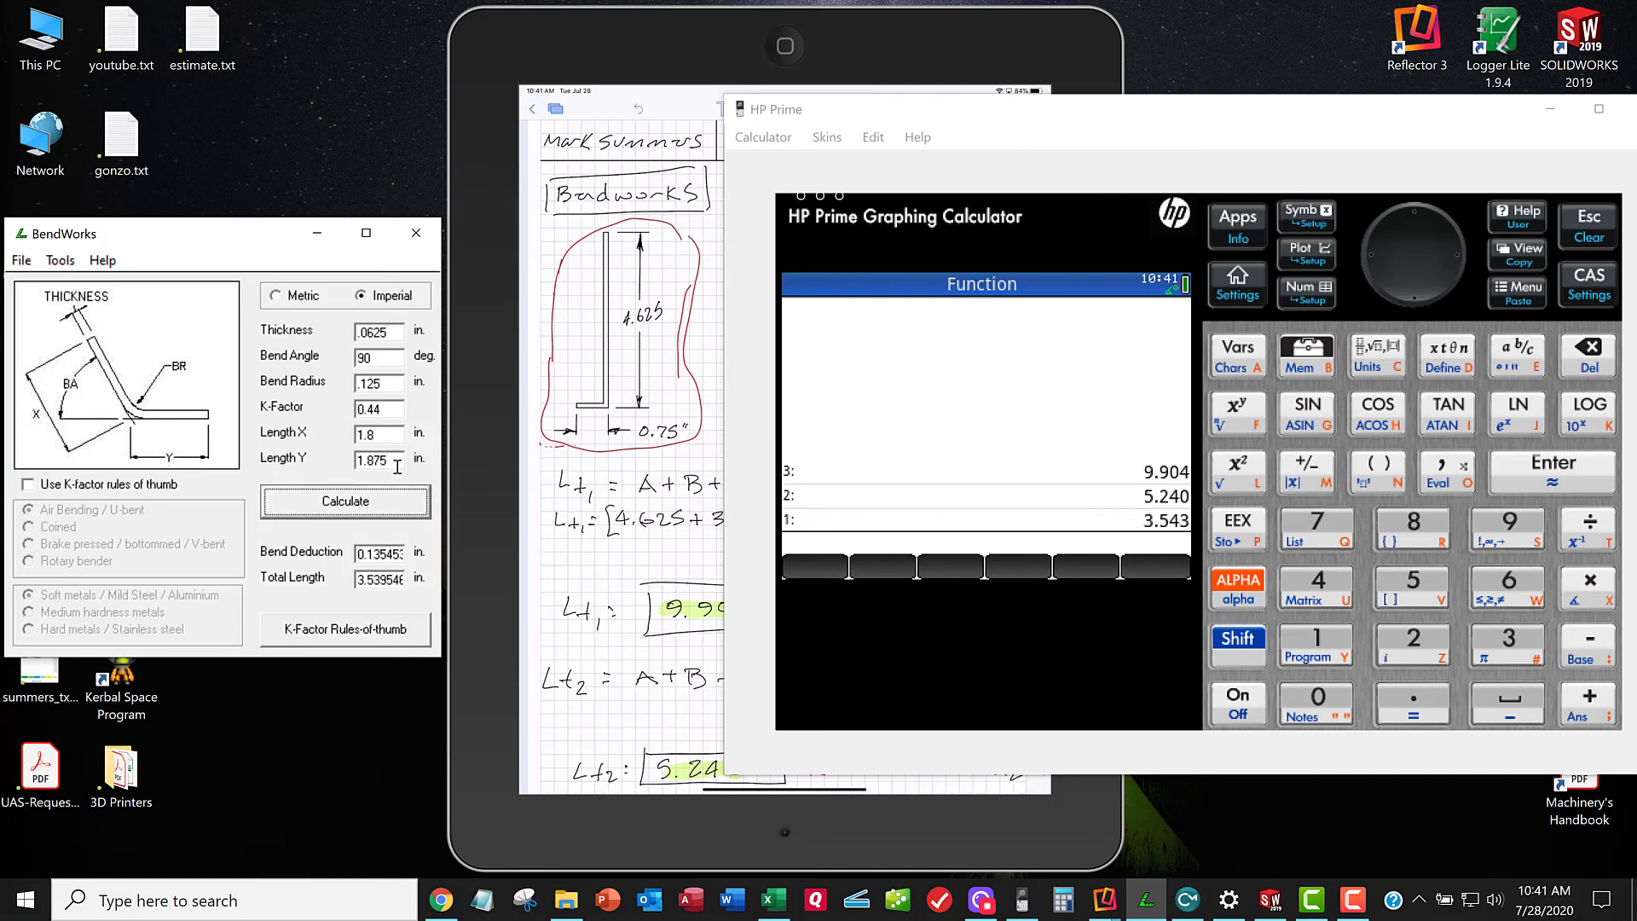